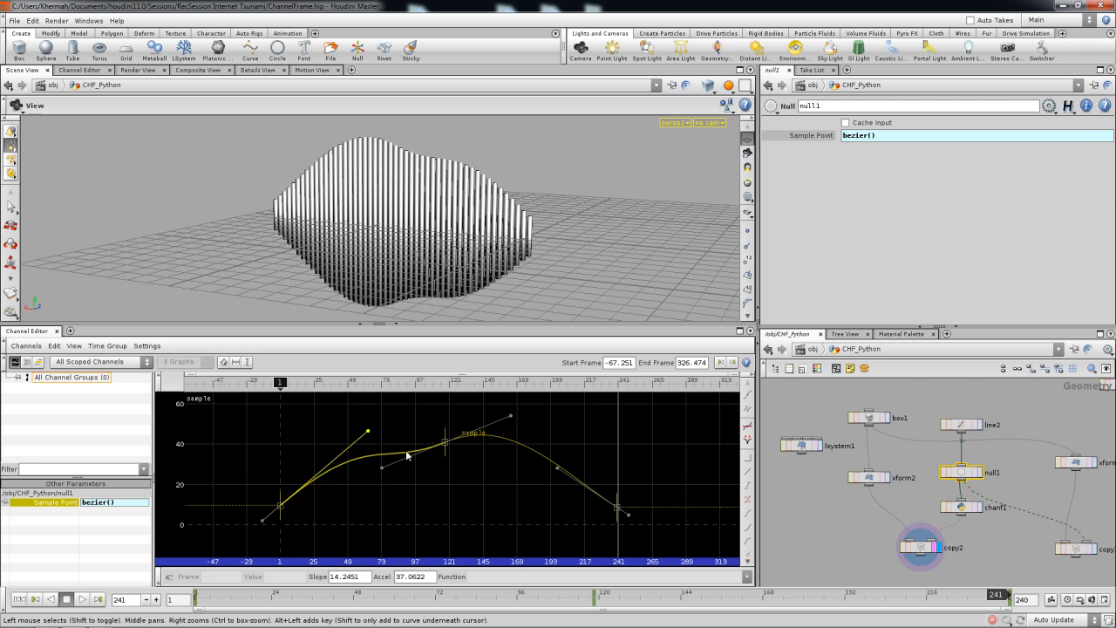
Reshape the sample channel's bezier curve by adjusting the tangent handles of its keys at frames 1, 121 and 241.
{"action": "left_click_drag", "start_coordinate": [502, 426], "coordinate": [503, 531]}
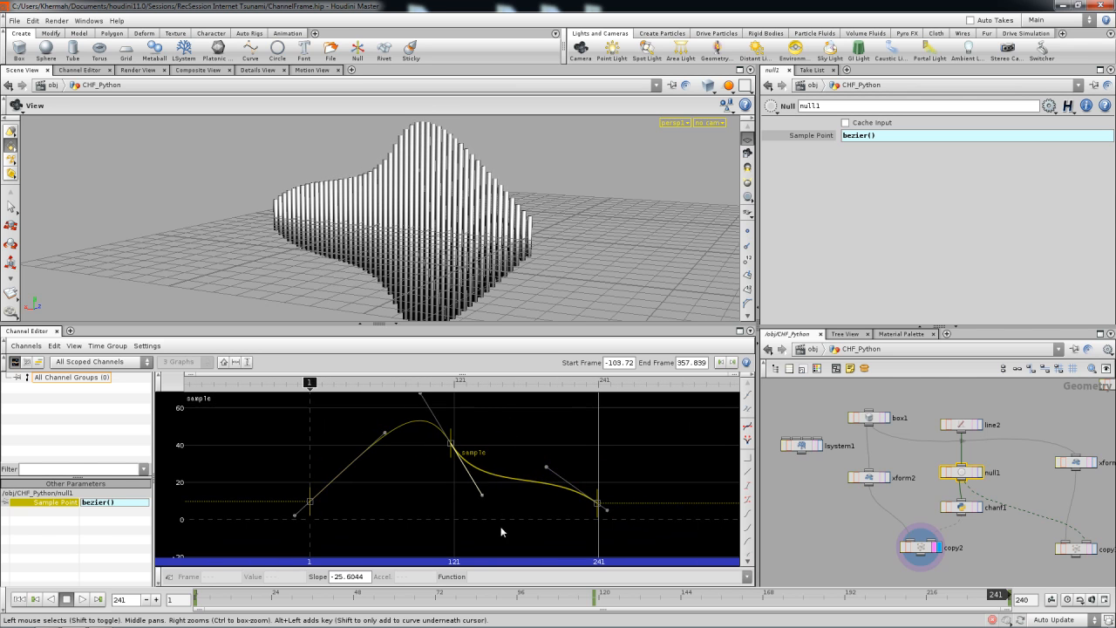
{"action": "left_click_drag", "start_coordinate": [547, 468], "coordinate": [528, 526]}
{"action": "left_click_drag", "start_coordinate": [535, 281], "coordinate": [464, 266]}
{"action": "left_click_drag", "start_coordinate": [385, 433], "coordinate": [394, 471]}
{"action": "left_click_drag", "start_coordinate": [425, 429], "coordinate": [410, 556]}
{"action": "left_click_drag", "start_coordinate": [483, 426], "coordinate": [485, 394]}
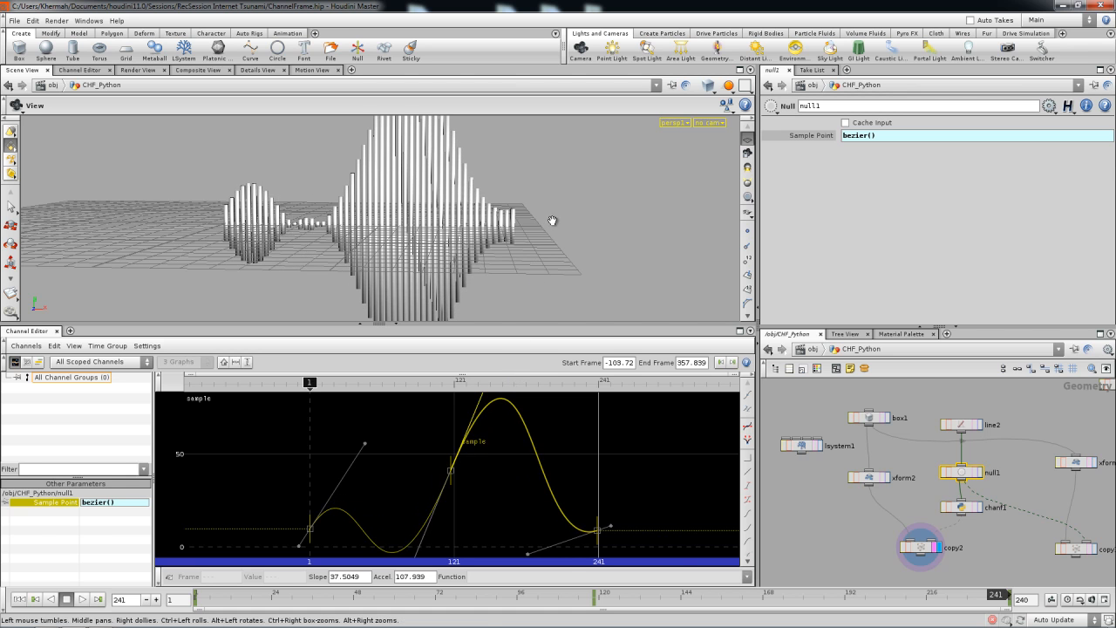
Make the curve's dip between frames 1 and 121 shallower by raising the lower tangent handle of the middle key.
{"action": "right_click_drag", "start_coordinate": [486, 466], "coordinate": [414, 498]}
{"action": "middle_click_drag", "start_coordinate": [417, 526], "coordinate": [421, 448]}
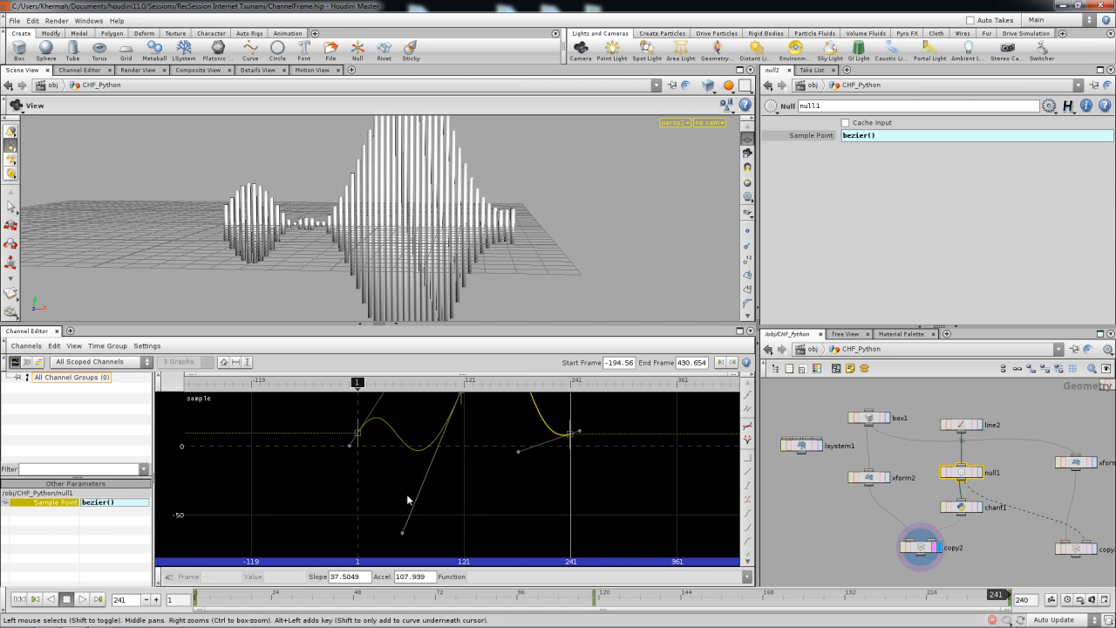
{"action": "left_click_drag", "start_coordinate": [402, 533], "coordinate": [406, 501]}
Examine the chanf1 Channel Frame node, its parameters and its place between null1 and copy2 in the network.
{"action": "scroll", "coordinate": [894, 512], "scroll_direction": "up", "scroll_amount": 3}
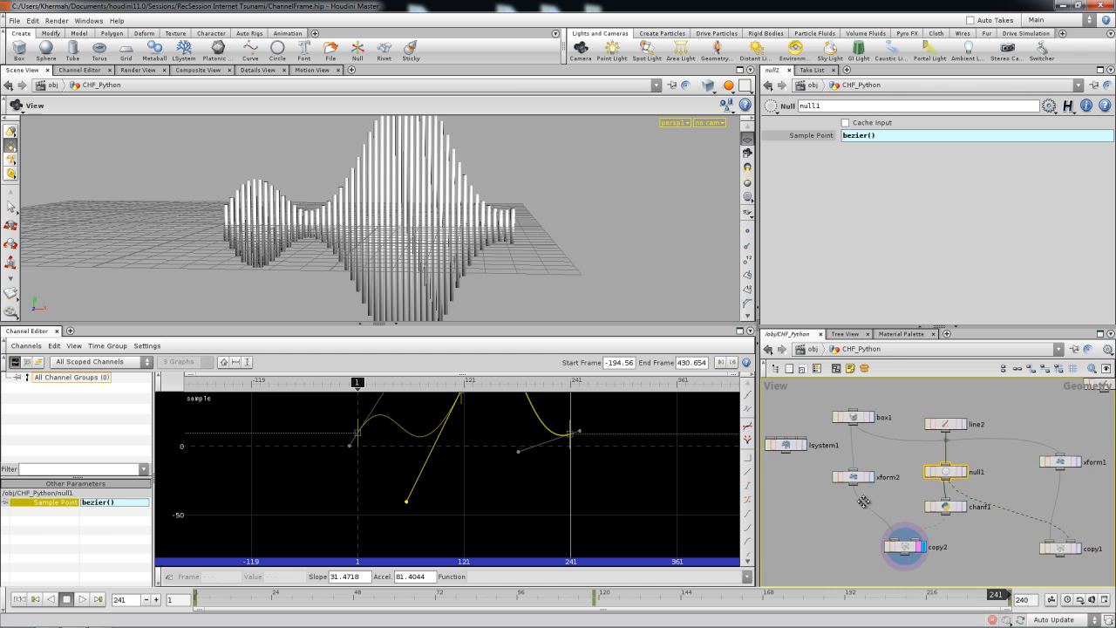
{"action": "scroll", "coordinate": [976, 523], "scroll_direction": "up", "scroll_amount": 3}
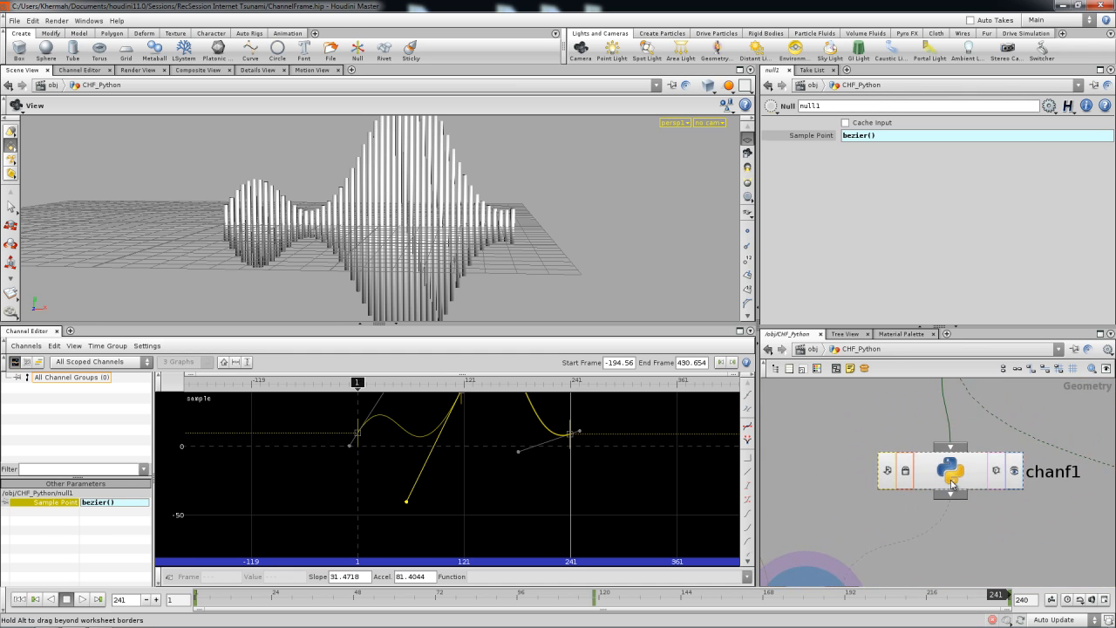
{"action": "left_click", "coordinate": [957, 485]}
{"action": "scroll", "coordinate": [958, 485], "scroll_direction": "down", "scroll_amount": 3}
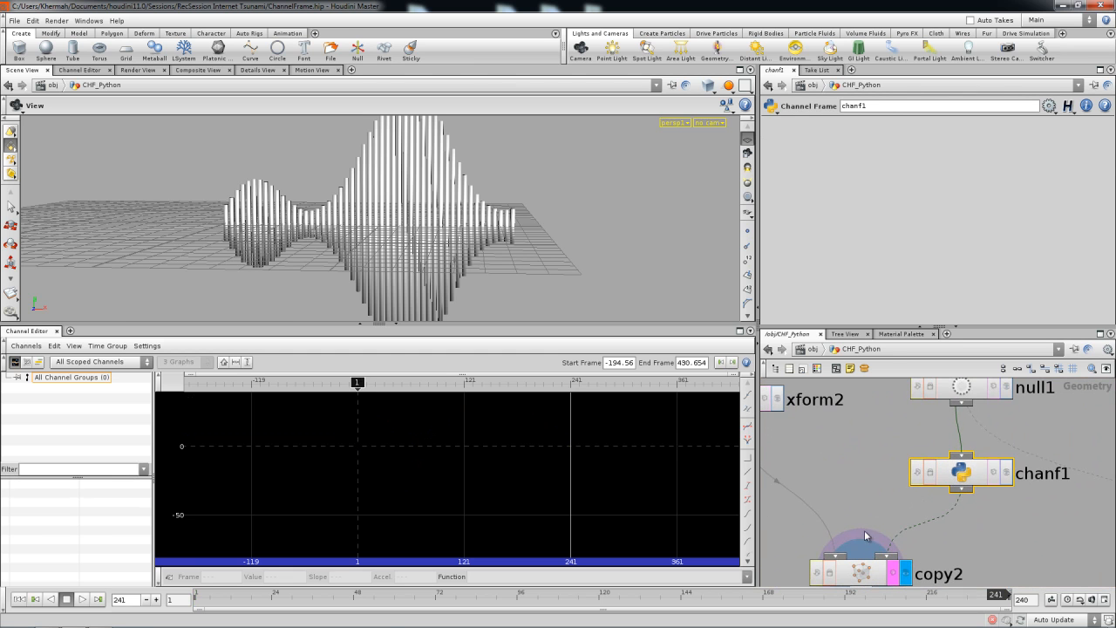
{"action": "left_click_drag", "start_coordinate": [475, 242], "coordinate": [545, 244]}
{"action": "right_click", "coordinate": [961, 473]}
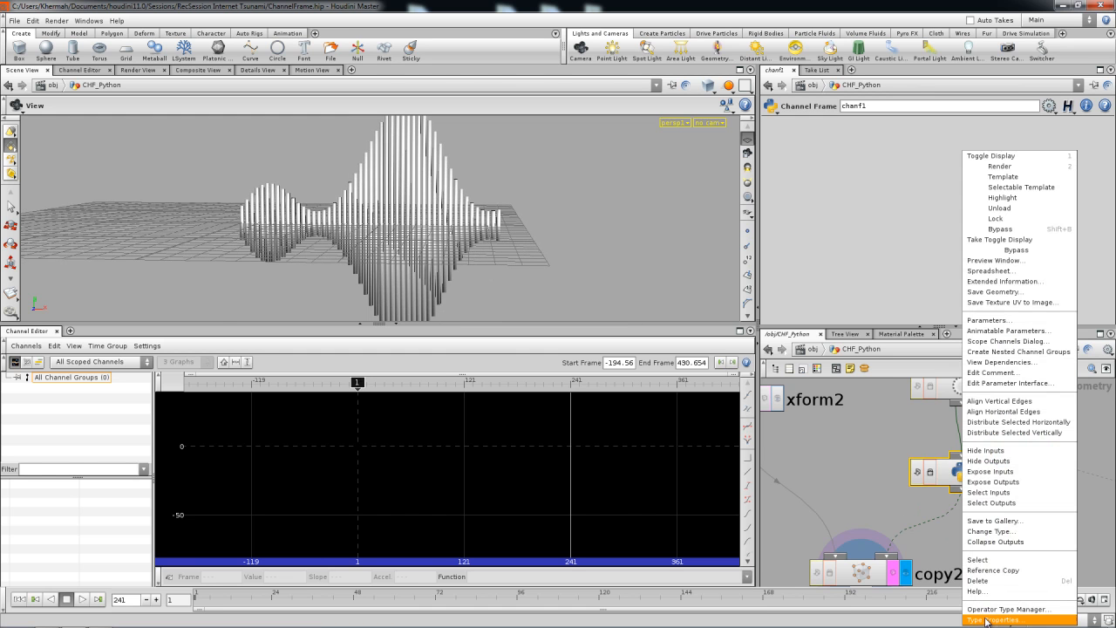
{"action": "left_click", "coordinate": [872, 476]}
{"action": "scroll", "coordinate": [872, 475], "scroll_direction": "down", "scroll_amount": 4}
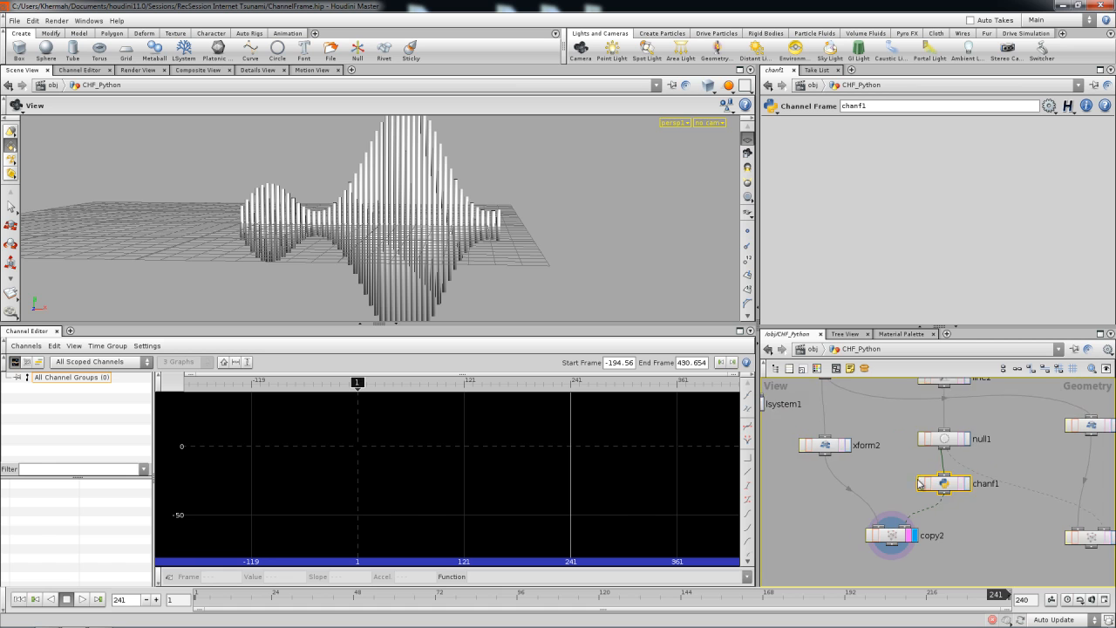
{"action": "middle_click_drag", "start_coordinate": [903, 471], "coordinate": [881, 485]}
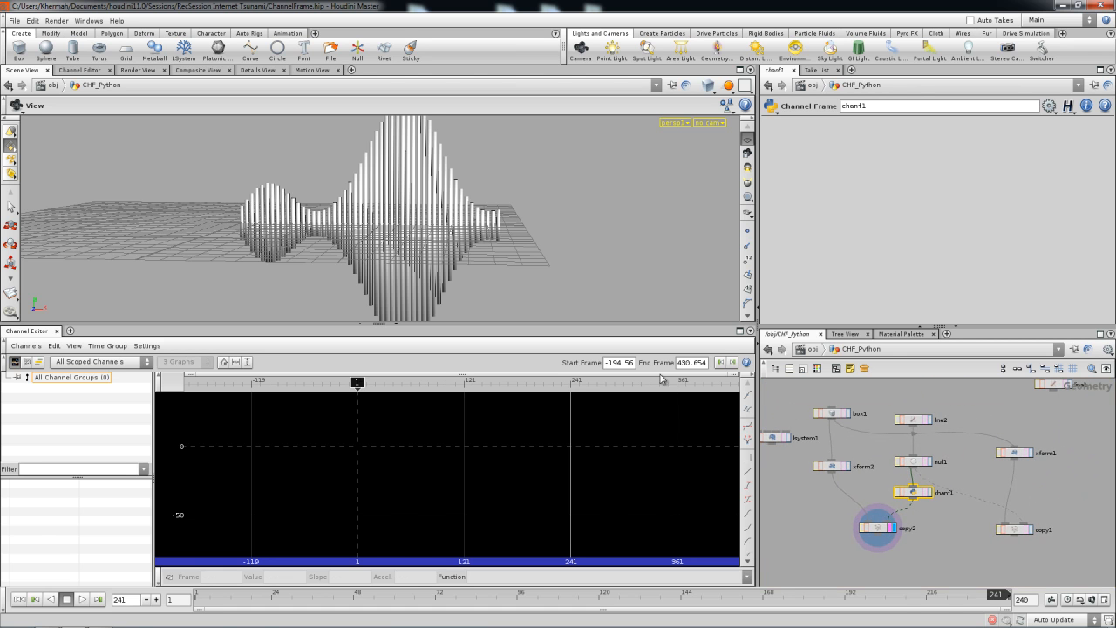
{"action": "left_click_drag", "start_coordinate": [537, 282], "coordinate": [492, 268]}
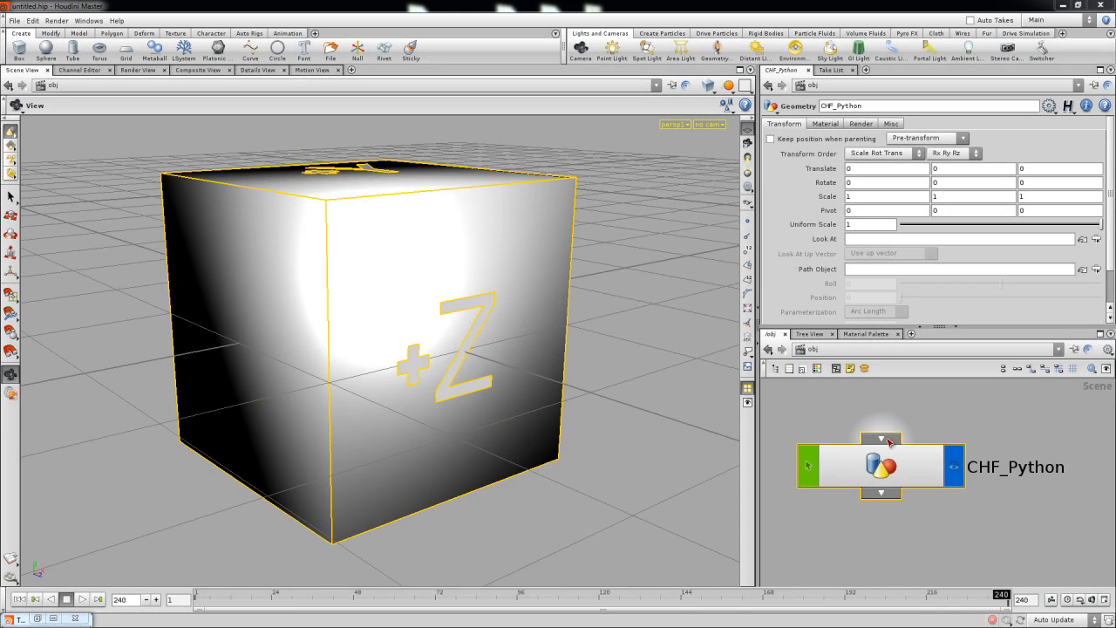
Enter the CHF_Python geometry object and add a displayed Line node below file1.
{"action": "left_click_drag", "start_coordinate": [599, 399], "coordinate": [506, 428]}
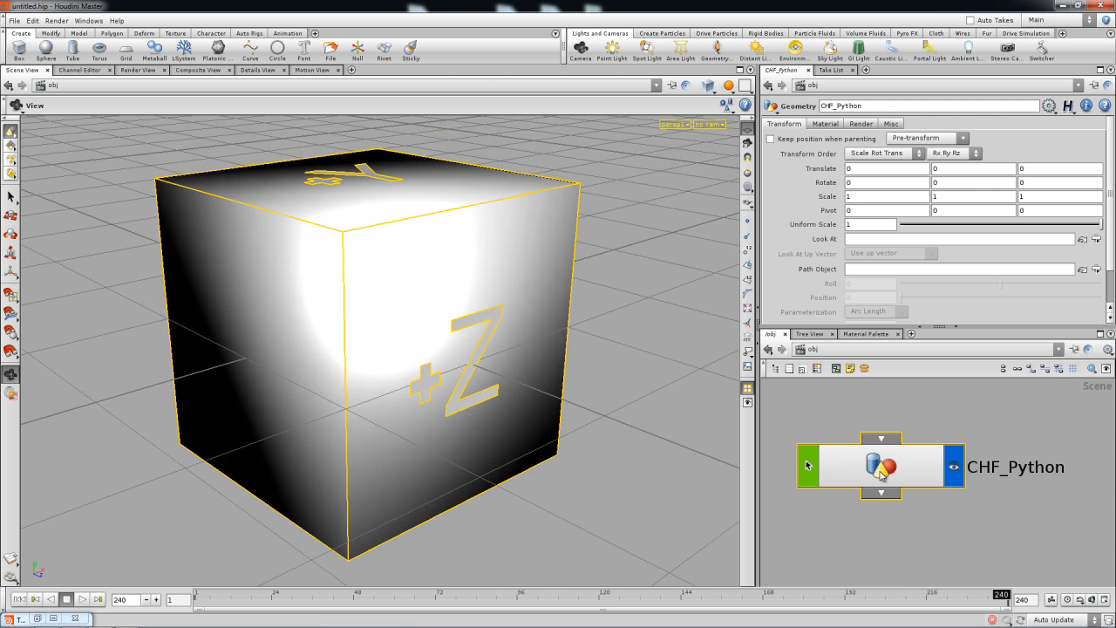
{"action": "double_click", "coordinate": [883, 464]}
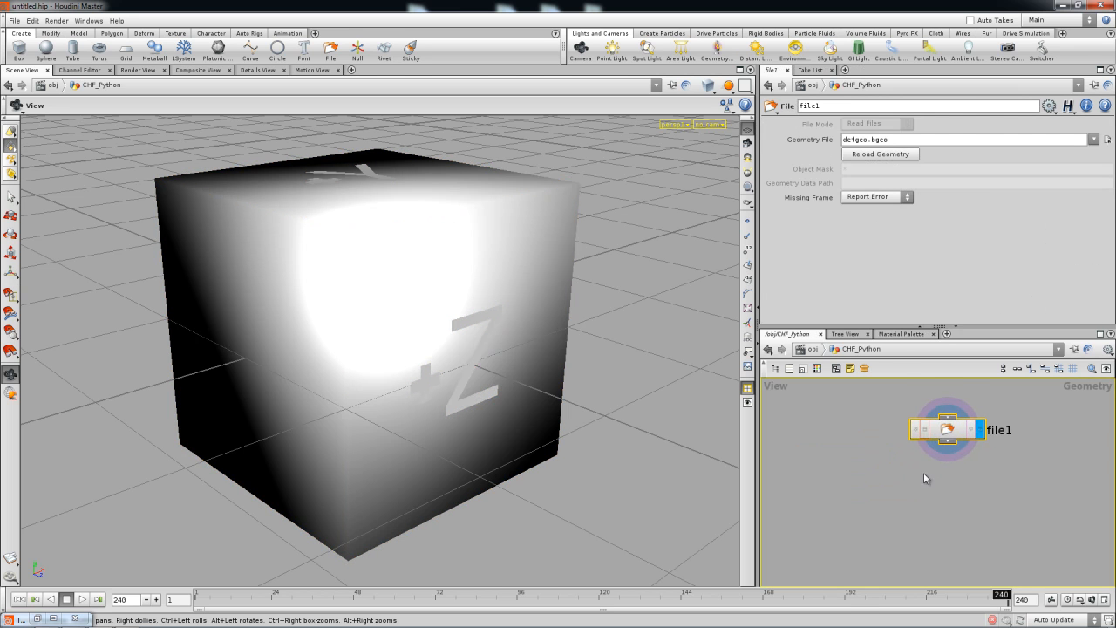
{"action": "key", "text": "Tab"}
{"action": "type", "text": "Line"}
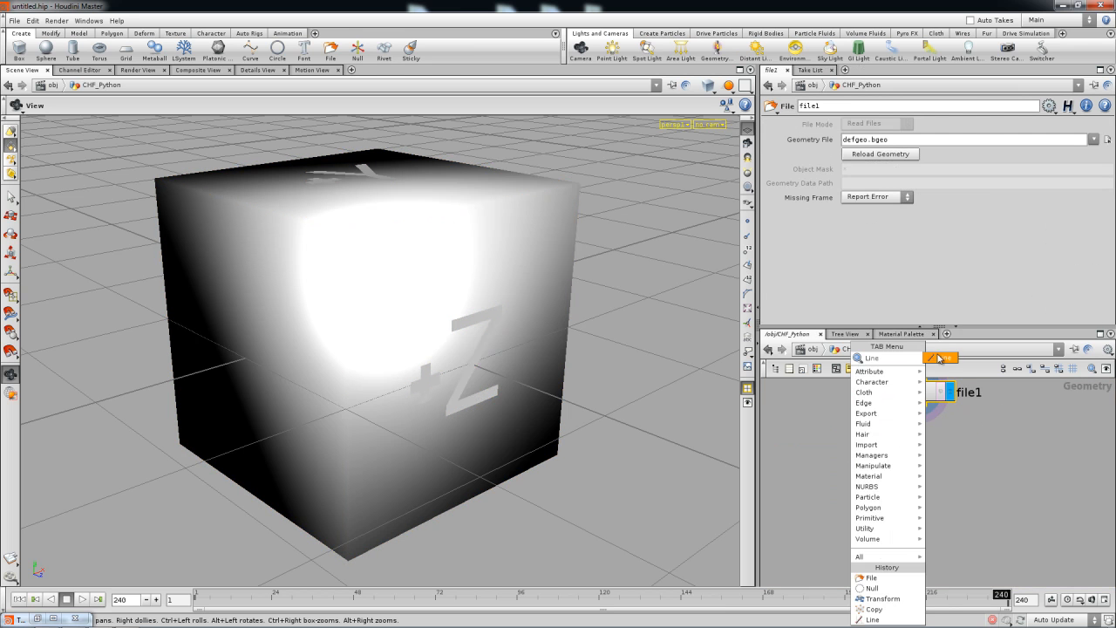
{"action": "left_click", "coordinate": [944, 357]}
{"action": "left_click", "coordinate": [851, 463]}
{"action": "left_click_drag", "start_coordinate": [846, 466], "coordinate": [843, 467]}
Examine the new vertical line in the 3D view from a lower, closer viewpoint.
{"action": "right_click_drag", "start_coordinate": [260, 260], "coordinate": [484, 267]}
{"action": "middle_click_drag", "start_coordinate": [484, 267], "coordinate": [474, 331]}
{"action": "left_click_drag", "start_coordinate": [447, 269], "coordinate": [313, 195]}
{"action": "middle_click_drag", "start_coordinate": [449, 240], "coordinate": [439, 296]}
{"action": "left_click_drag", "start_coordinate": [429, 348], "coordinate": [314, 310]}
{"action": "right_click_drag", "start_coordinate": [307, 314], "coordinate": [339, 367]}
{"action": "middle_click_drag", "start_coordinate": [427, 347], "coordinate": [405, 350]}
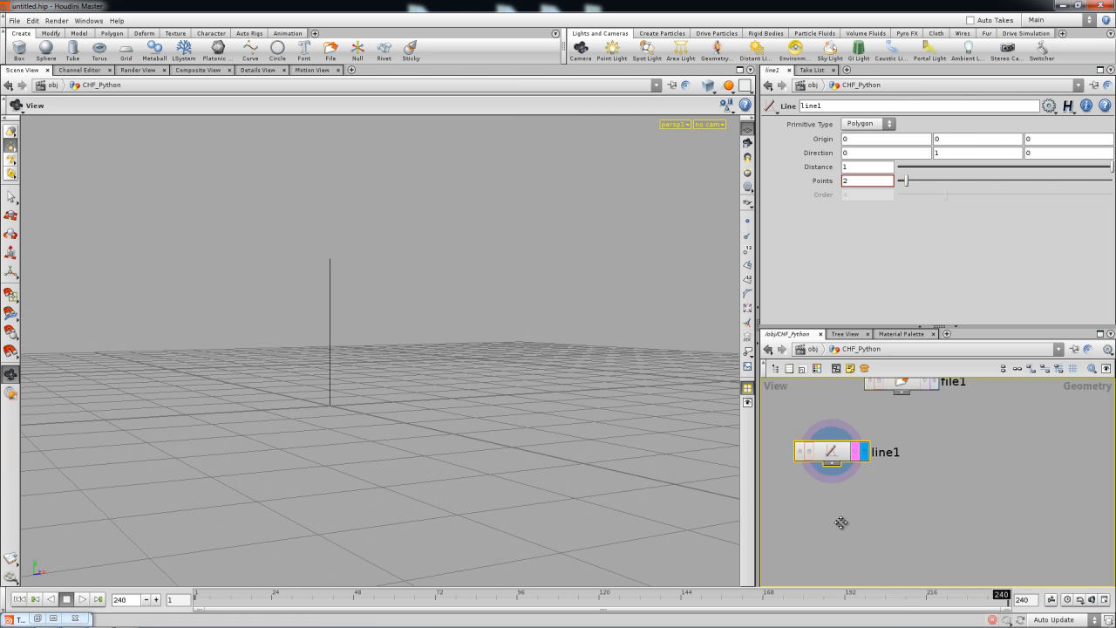
Add a second Line node and place it beside line1.
{"action": "key", "text": "Tab"}
{"action": "mouse_move", "coordinate": [843, 507]}
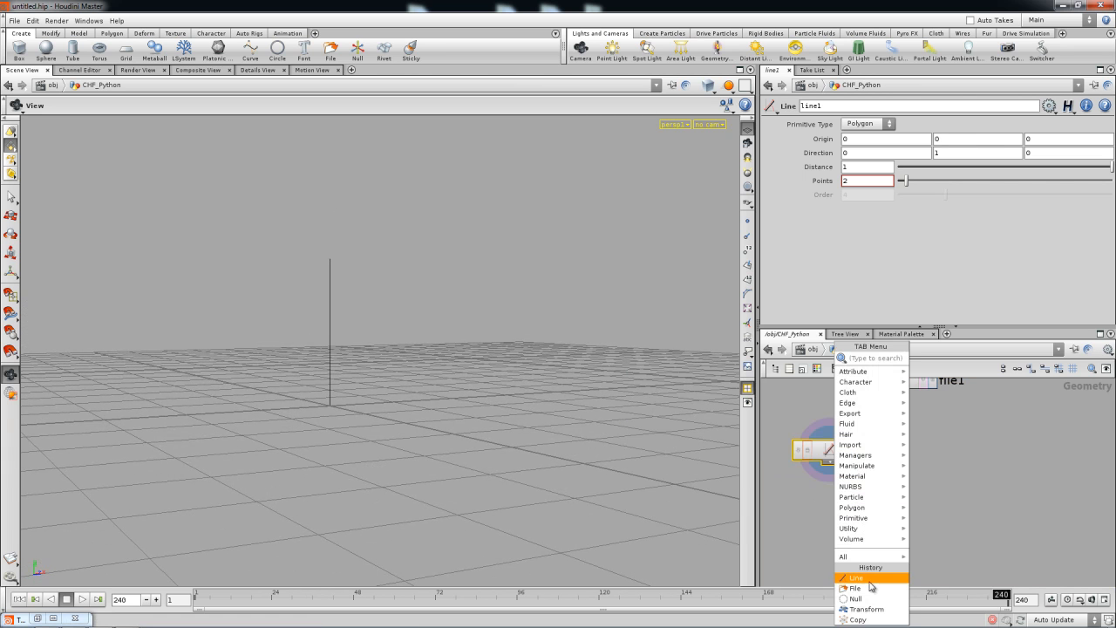
{"action": "left_click", "coordinate": [864, 579]}
{"action": "left_click", "coordinate": [991, 432]}
{"action": "left_click_drag", "start_coordinate": [996, 432], "coordinate": [997, 460]}
{"action": "middle_click_drag", "start_coordinate": [950, 505], "coordinate": [952, 470]}
{"action": "left_click_drag", "start_coordinate": [990, 428], "coordinate": [1001, 427]}
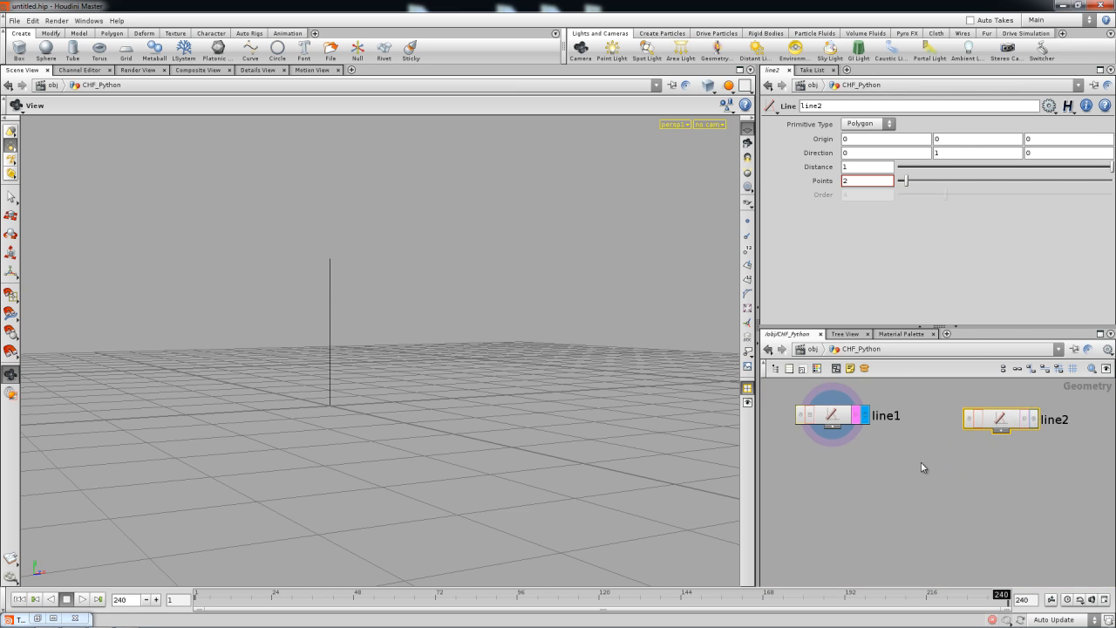
Add a Copy node below the two Line nodes.
{"action": "key", "text": "Tab"}
{"action": "mouse_move", "coordinate": [970, 412]}
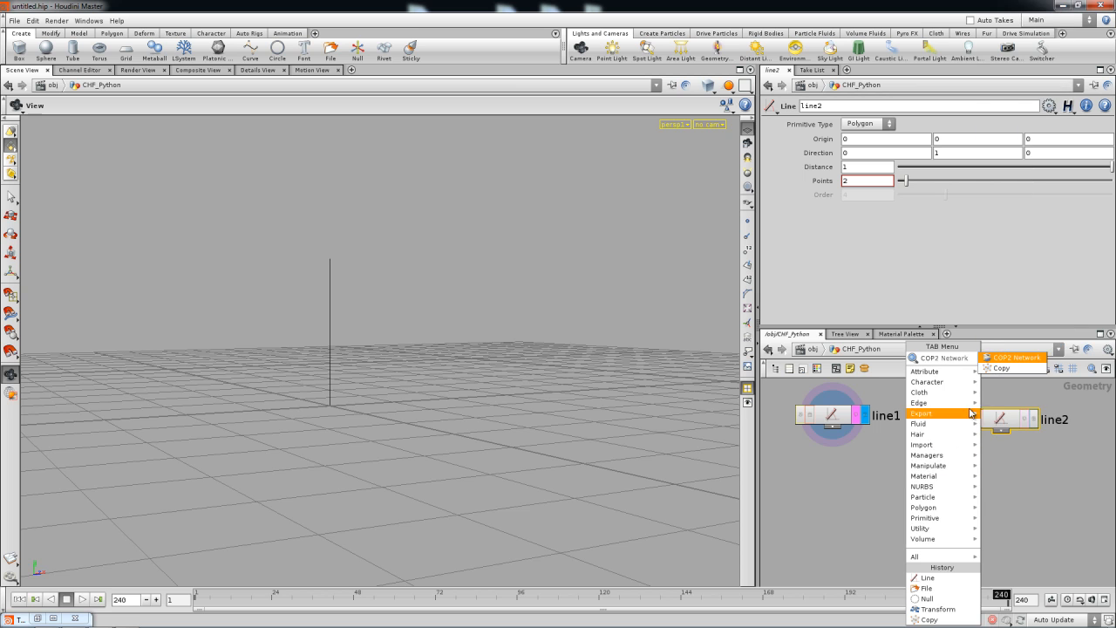
{"action": "left_click", "coordinate": [1001, 368]}
{"action": "left_click", "coordinate": [909, 530]}
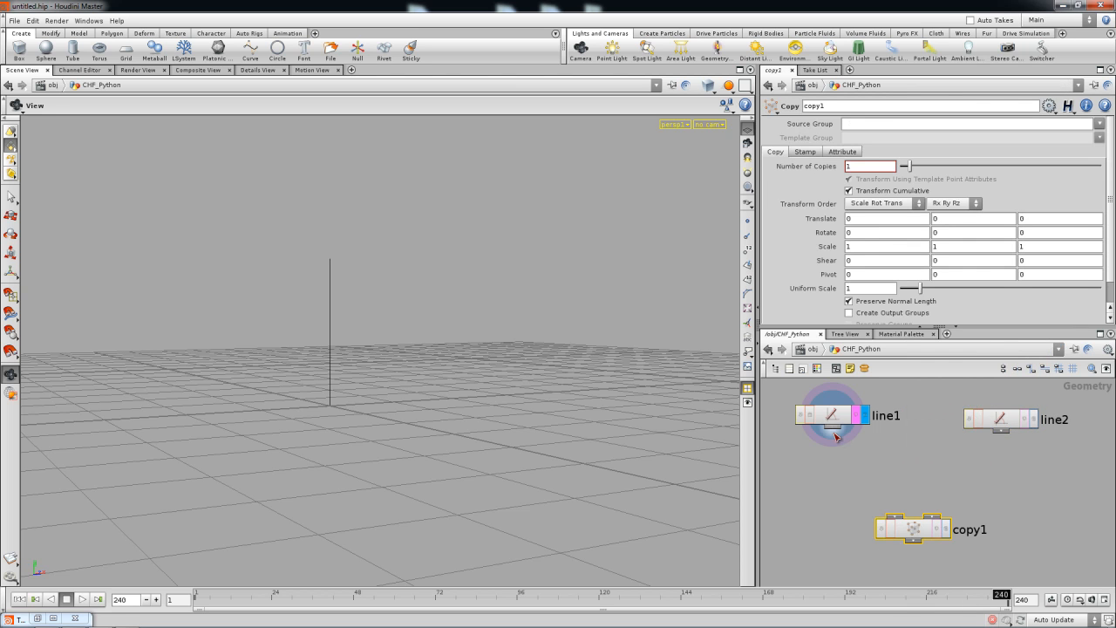
Wire line1 into copy1's first input and line2 into its second input, and display copy1.
{"action": "left_click_drag", "start_coordinate": [899, 501], "coordinate": [925, 516]}
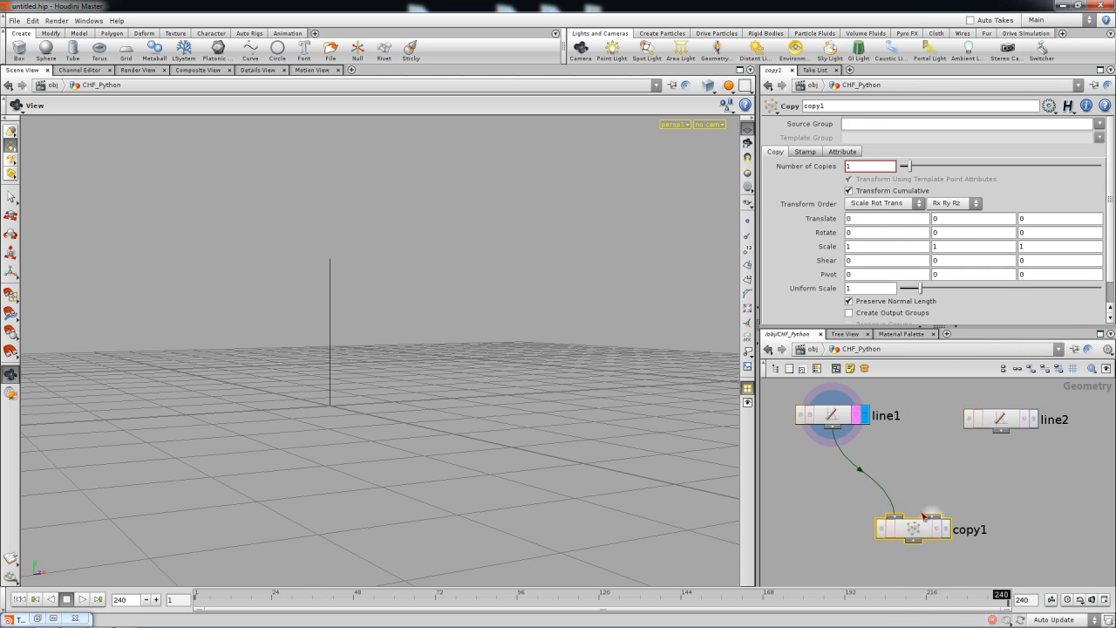
{"action": "left_click", "coordinate": [1012, 434]}
{"action": "left_click", "coordinate": [945, 531]}
Set line2's Direction to 1, 0, 0 so it runs along the X axis.
{"action": "scroll", "coordinate": [434, 334], "scroll_direction": "up", "scroll_amount": 1}
{"action": "middle_click_drag", "start_coordinate": [433, 334], "coordinate": [432, 375]}
{"action": "left_click", "coordinate": [1003, 423]}
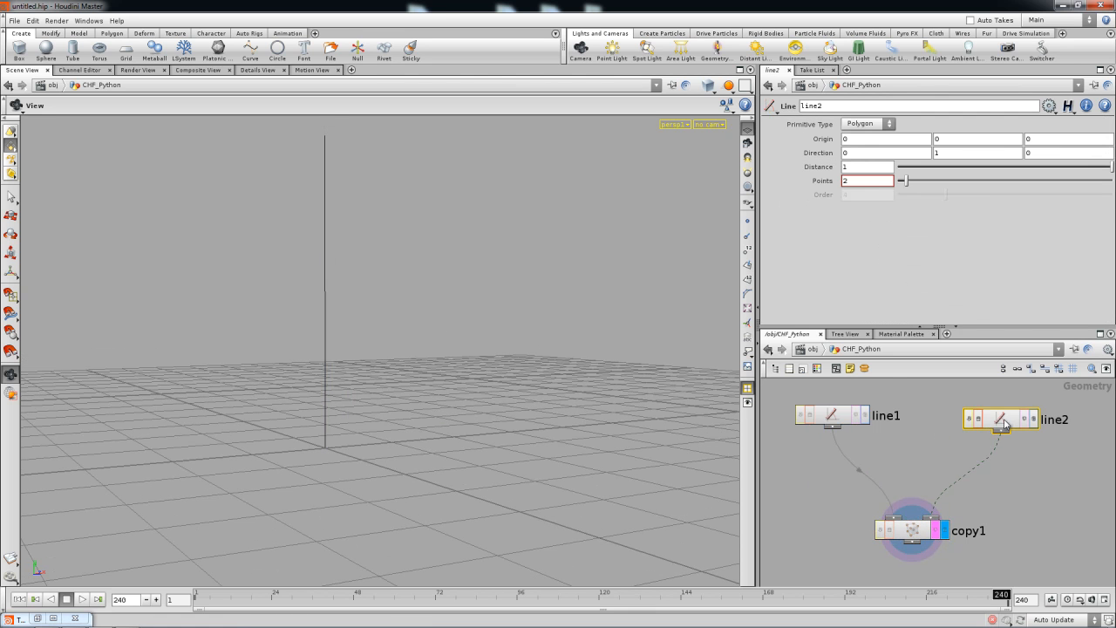
{"action": "left_click", "coordinate": [852, 156]}
{"action": "type", "text": "1"}
{"action": "key", "text": "Tab"}
{"action": "type", "text": "0"}
{"action": "key", "text": "Return"}
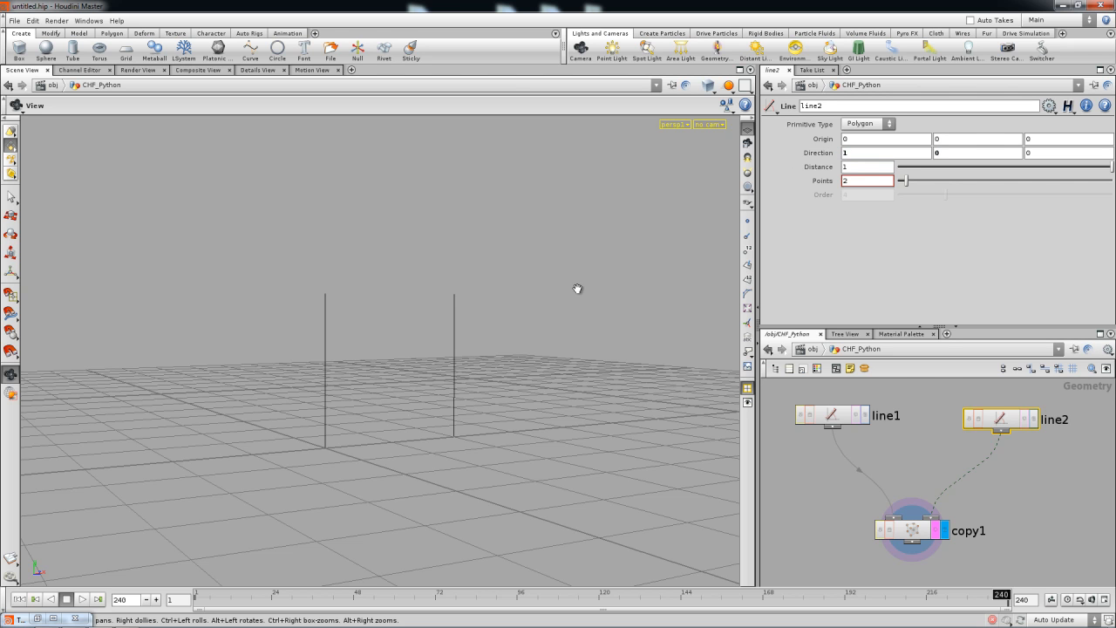
Increase line2's number of points to 19.
{"action": "left_click_drag", "start_coordinate": [491, 380], "coordinate": [414, 449]}
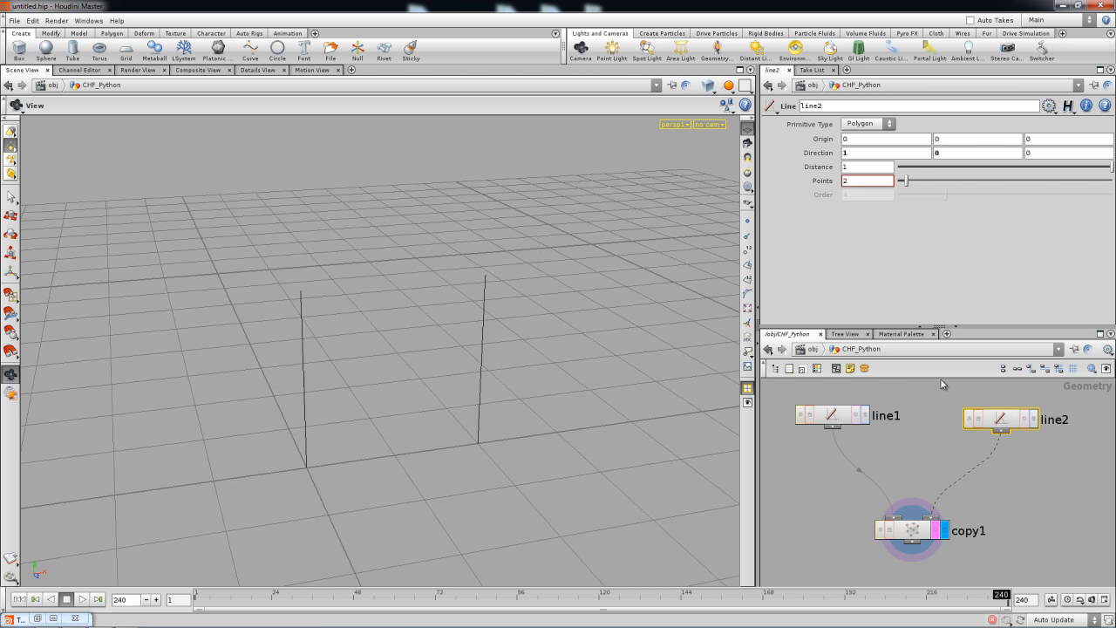
{"action": "left_click_drag", "start_coordinate": [902, 180], "coordinate": [978, 180]}
{"action": "left_click_drag", "start_coordinate": [431, 371], "coordinate": [678, 443]}
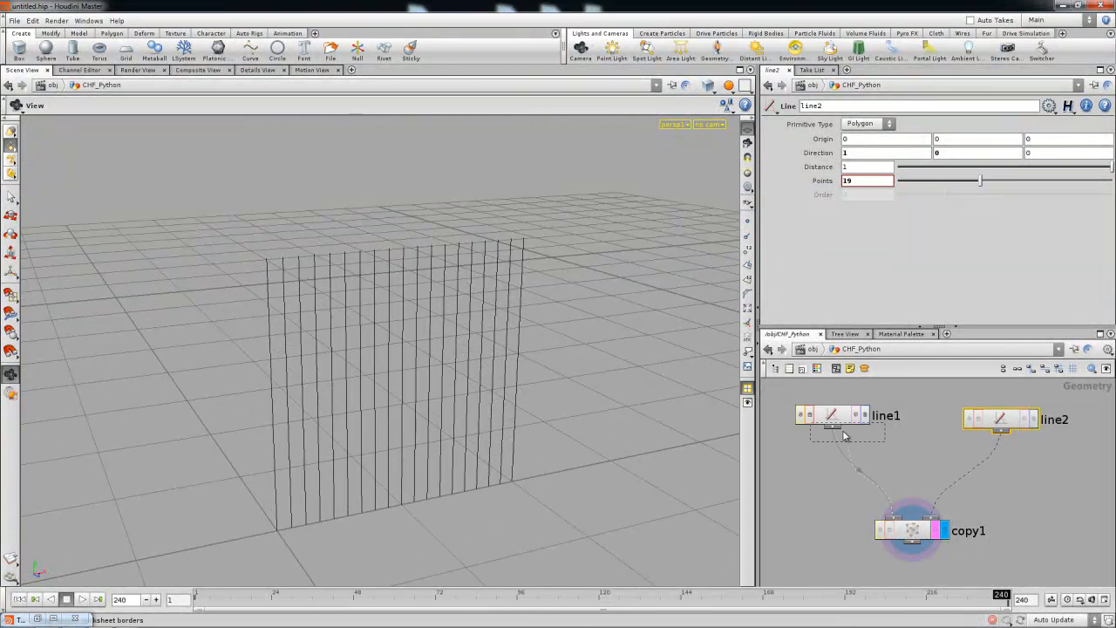
Rearrange line1 and copy1 in the network so line1 sits level with line2 above copy1.
{"action": "left_click_drag", "start_coordinate": [832, 416], "coordinate": [846, 433]}
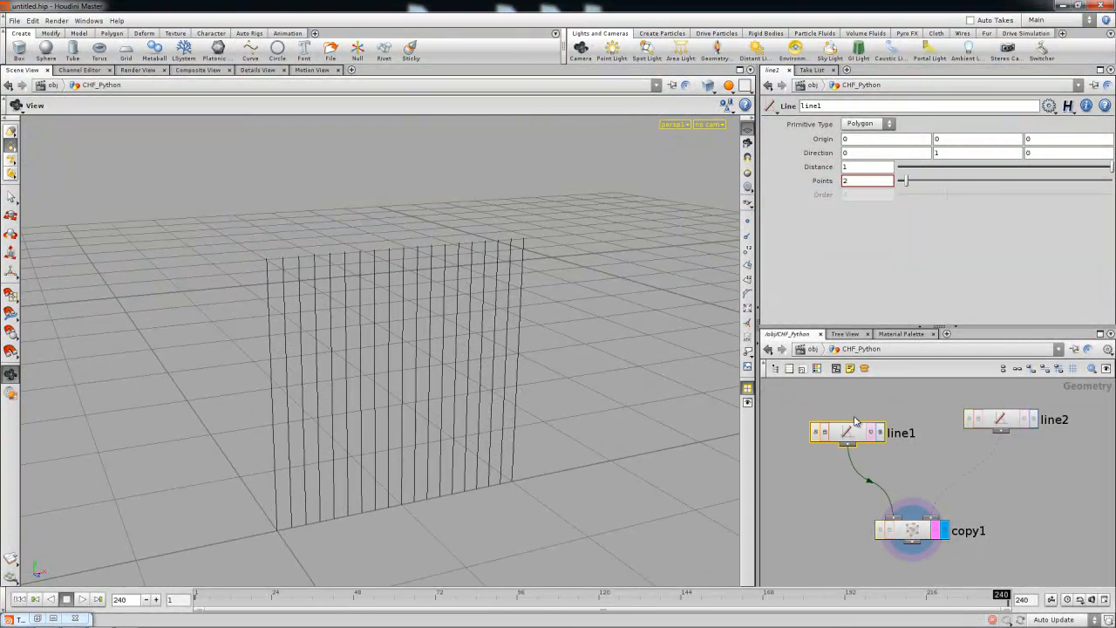
{"action": "scroll", "coordinate": [870, 472], "scroll_direction": "down", "scroll_amount": 2}
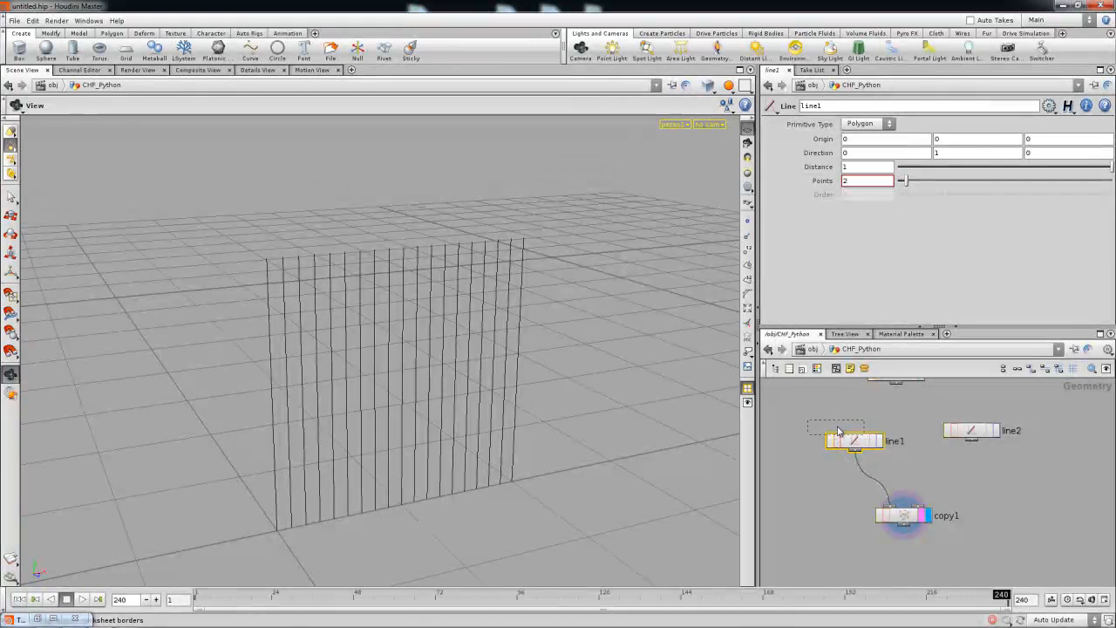
{"action": "left_click_drag", "start_coordinate": [859, 445], "coordinate": [840, 432]}
{"action": "left_click_drag", "start_coordinate": [909, 520], "coordinate": [918, 525]}
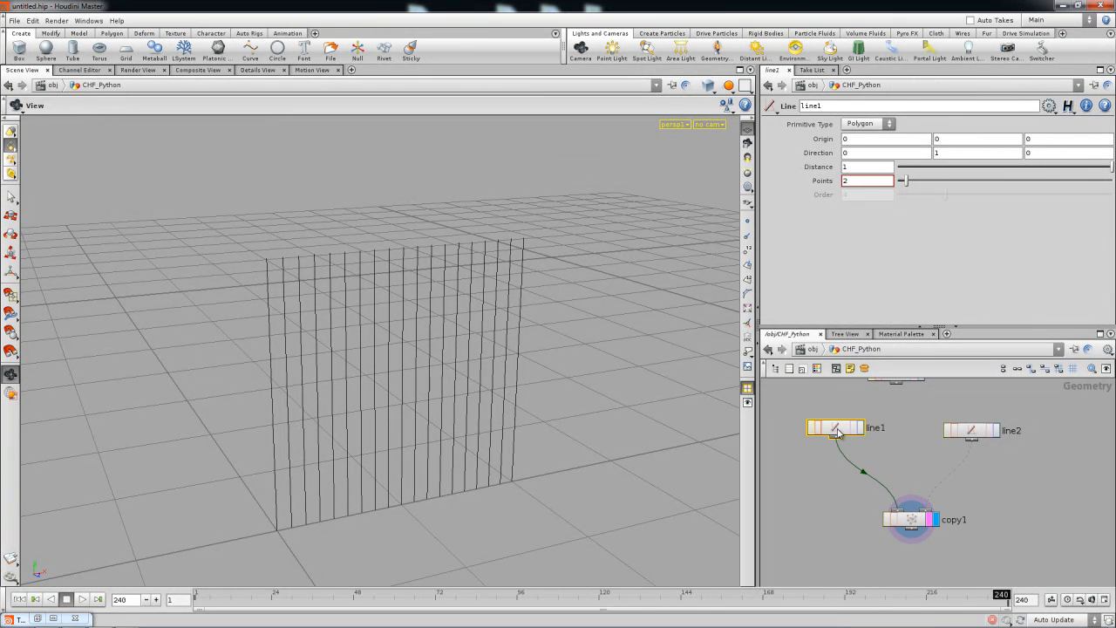
Try a shorter Distance of about 0.84 on line1 and reset it to 1.
{"action": "left_click_drag", "start_coordinate": [934, 174], "coordinate": [1081, 166]}
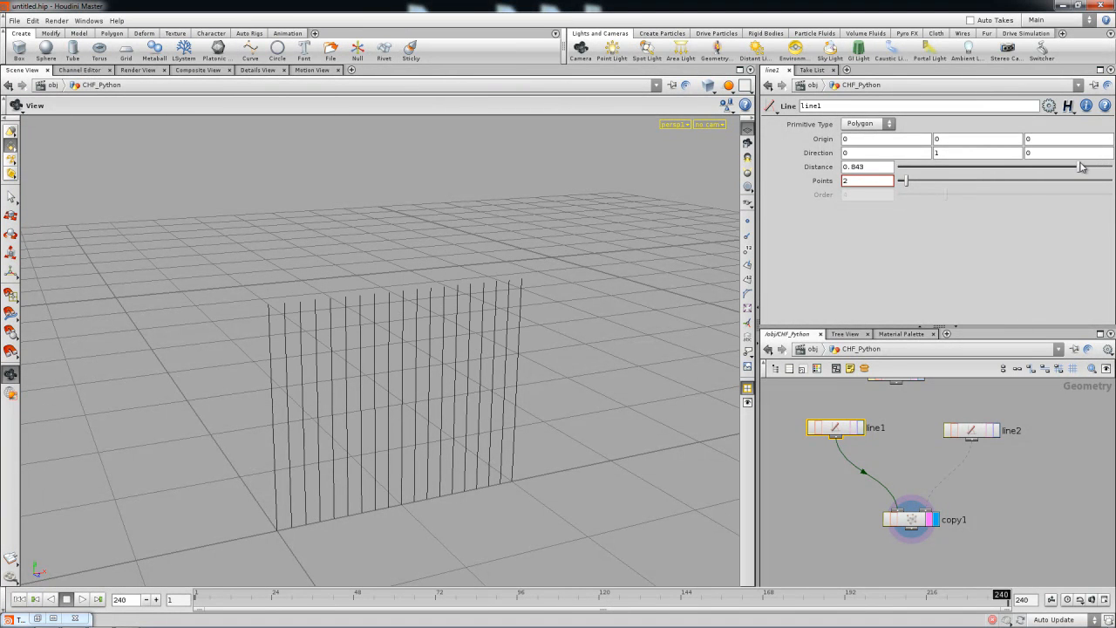
{"action": "left_click_drag", "start_coordinate": [877, 168], "coordinate": [771, 195]}
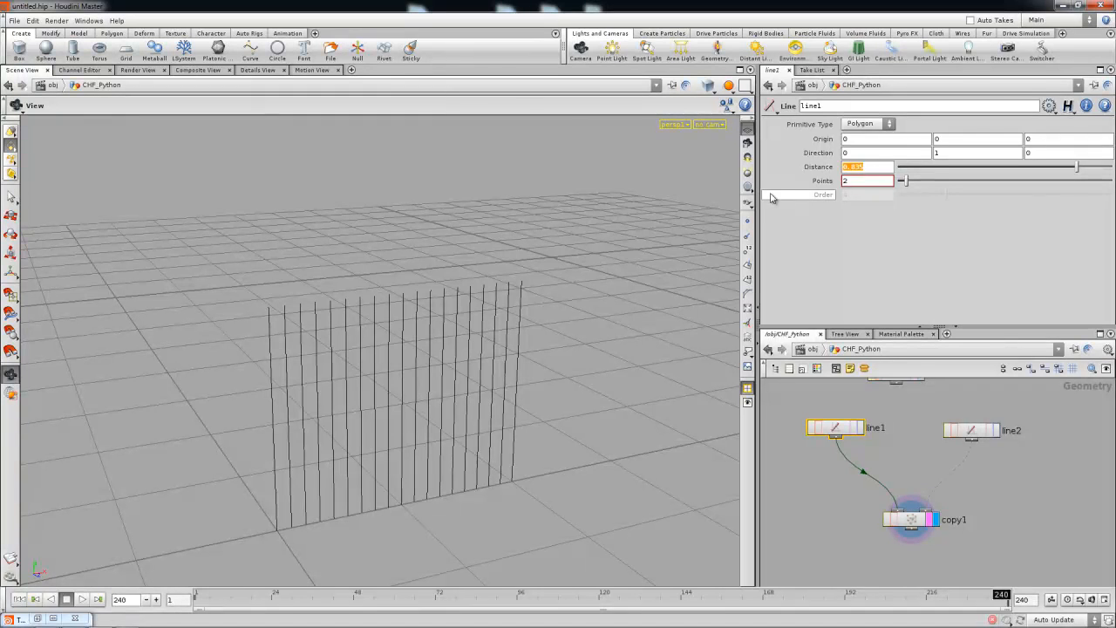
{"action": "type", "text": "1"}
{"action": "key", "text": "Return"}
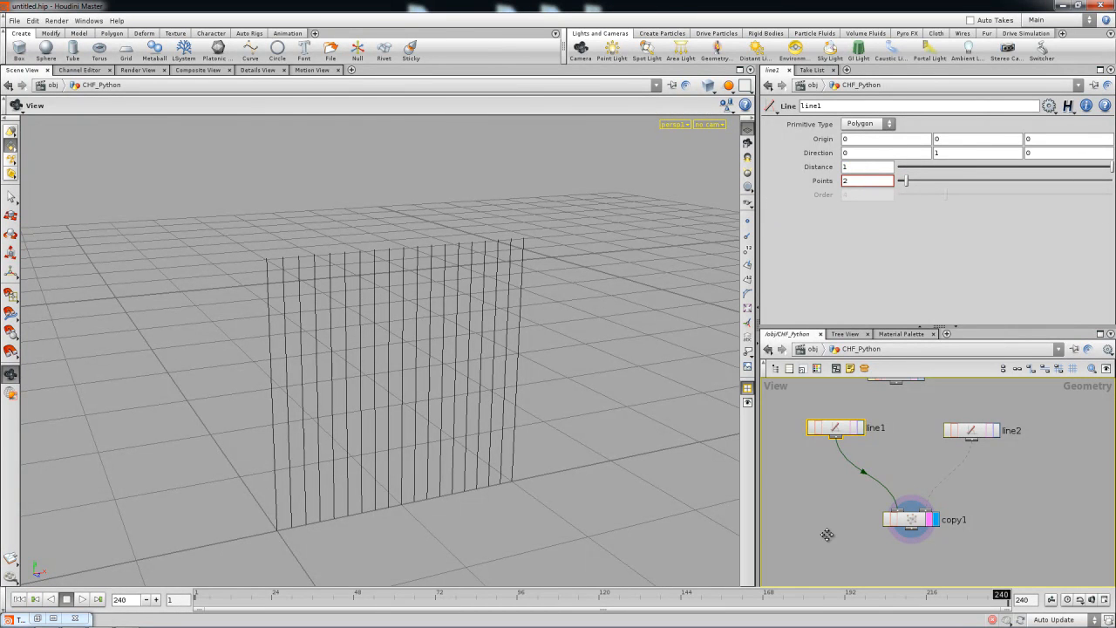
Insert a Transform node between line1 and copy1, moving line1 up to make room for it.
{"action": "middle_click_drag", "start_coordinate": [825, 530], "coordinate": [817, 510]}
{"action": "right_click_drag", "start_coordinate": [812, 480], "coordinate": [828, 479]}
{"action": "middle_click_drag", "start_coordinate": [827, 479], "coordinate": [834, 498]}
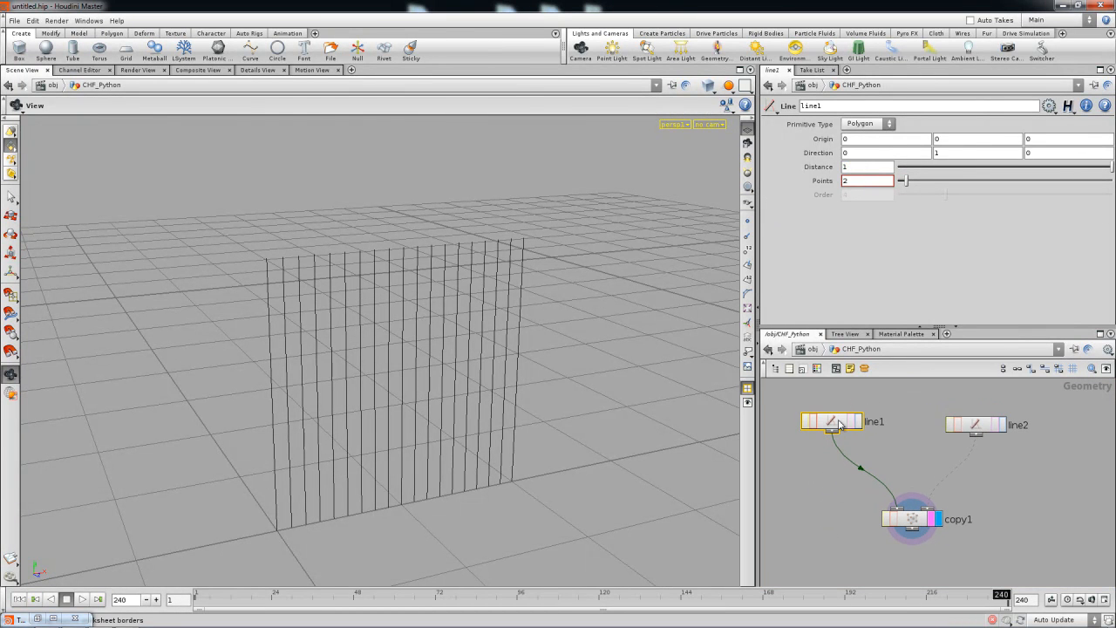
{"action": "left_click_drag", "start_coordinate": [835, 419], "coordinate": [826, 415]}
{"action": "key", "text": "Tab"}
{"action": "type", "text": "tr"}
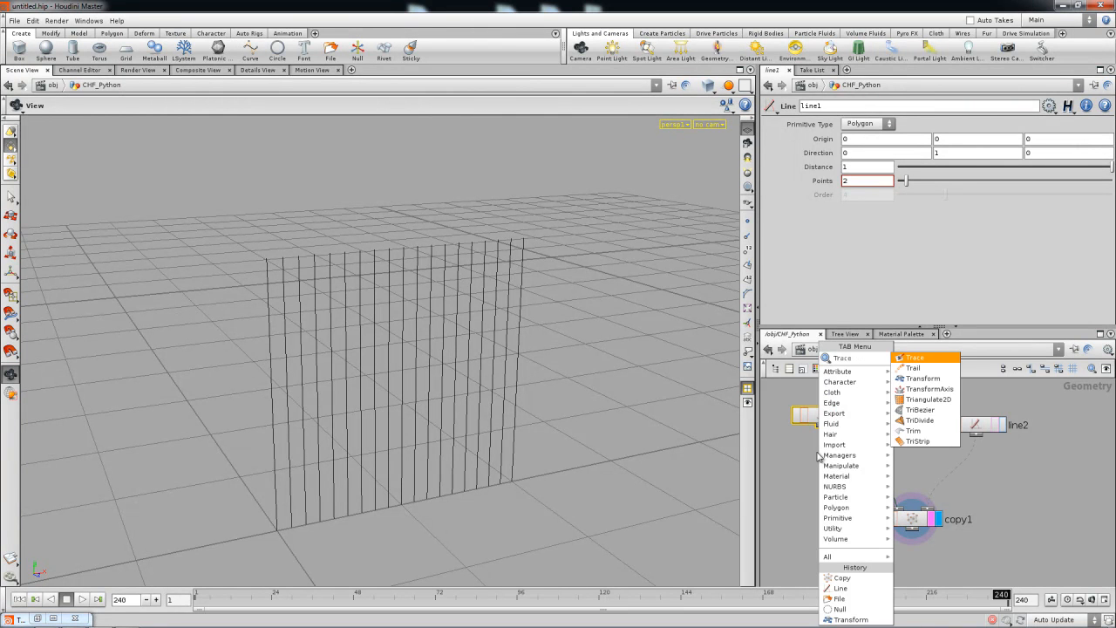
{"action": "type", "text": "a"}
{"action": "left_click", "coordinate": [922, 379]}
{"action": "left_click", "coordinate": [844, 460]}
{"action": "left_click_drag", "start_coordinate": [846, 462], "coordinate": [822, 453]}
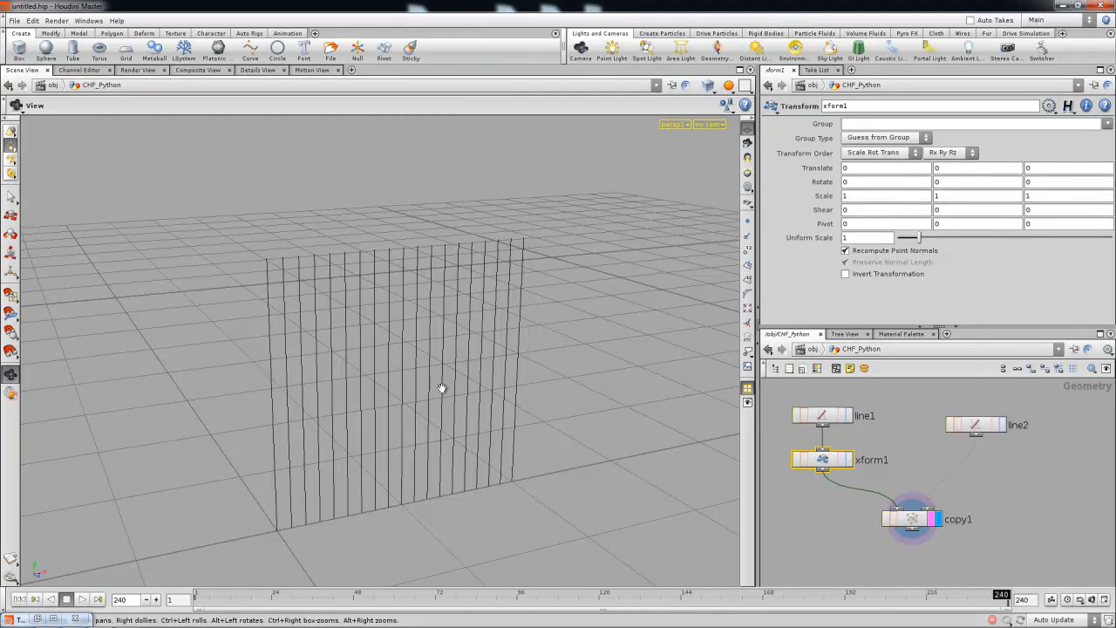
Insert a Null node between line2 and copy1 in the network, lined up below line2.
{"action": "left_click_drag", "start_coordinate": [429, 375], "coordinate": [564, 396]}
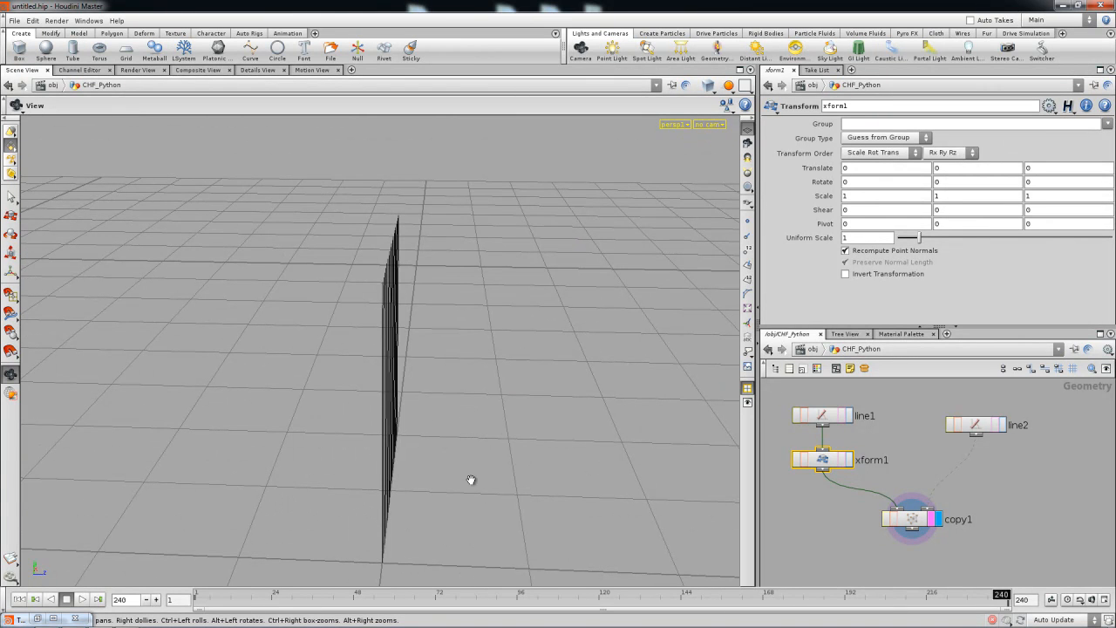
{"action": "left_click_drag", "start_coordinate": [549, 458], "coordinate": [436, 449]}
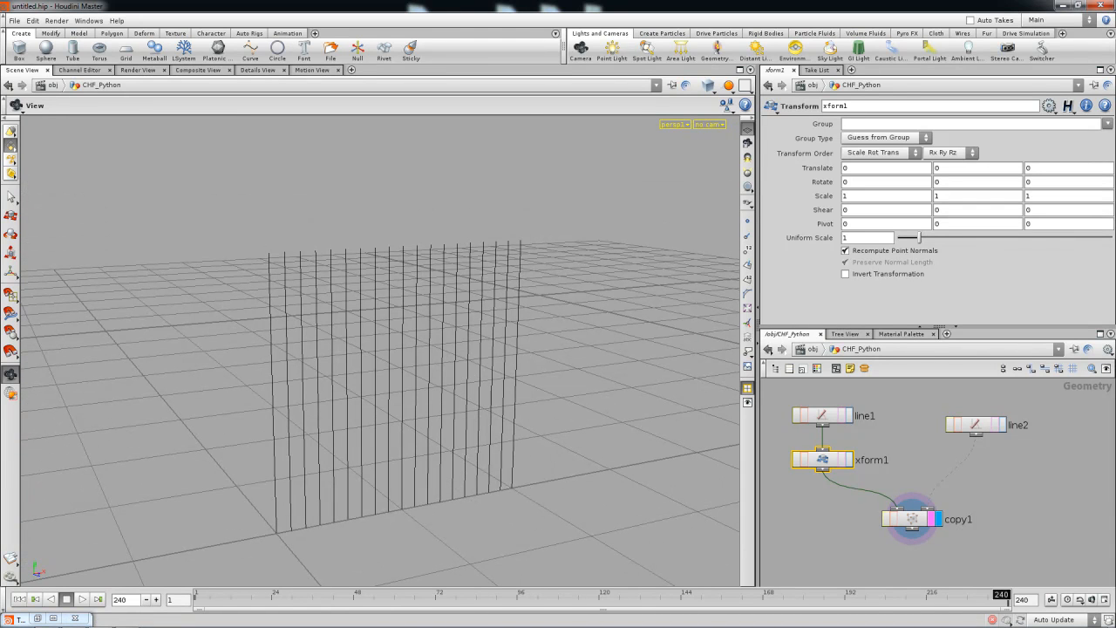
{"action": "middle_click_drag", "start_coordinate": [977, 453], "coordinate": [959, 464]}
{"action": "left_click_drag", "start_coordinate": [964, 437], "coordinate": [962, 434]}
{"action": "key", "text": "Tab"}
{"action": "type", "text": "Null"}
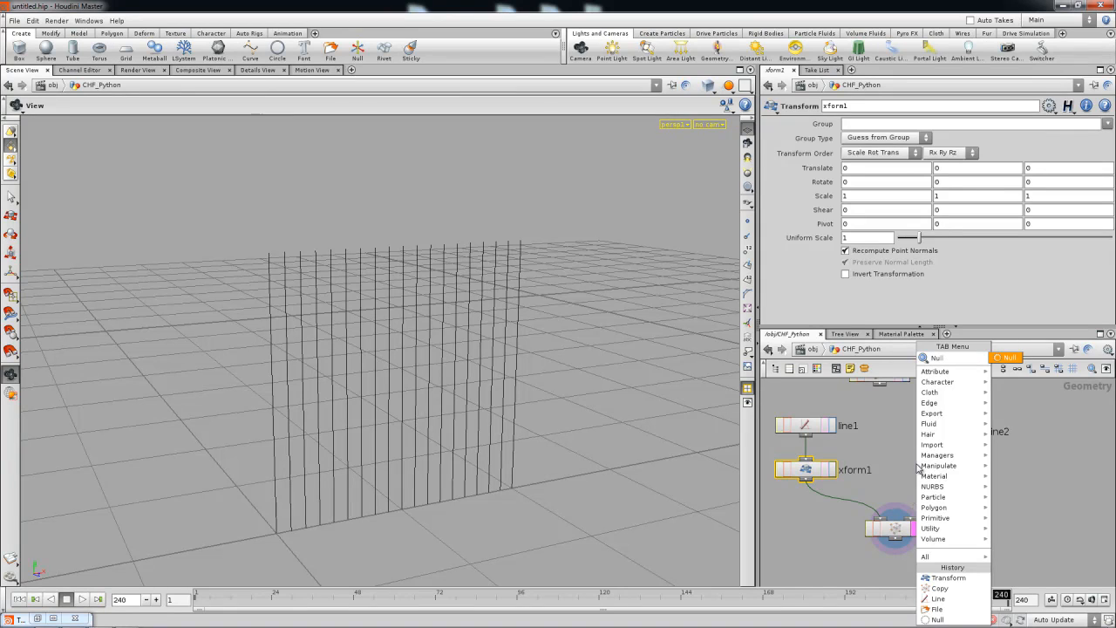
{"action": "left_click", "coordinate": [1005, 358]}
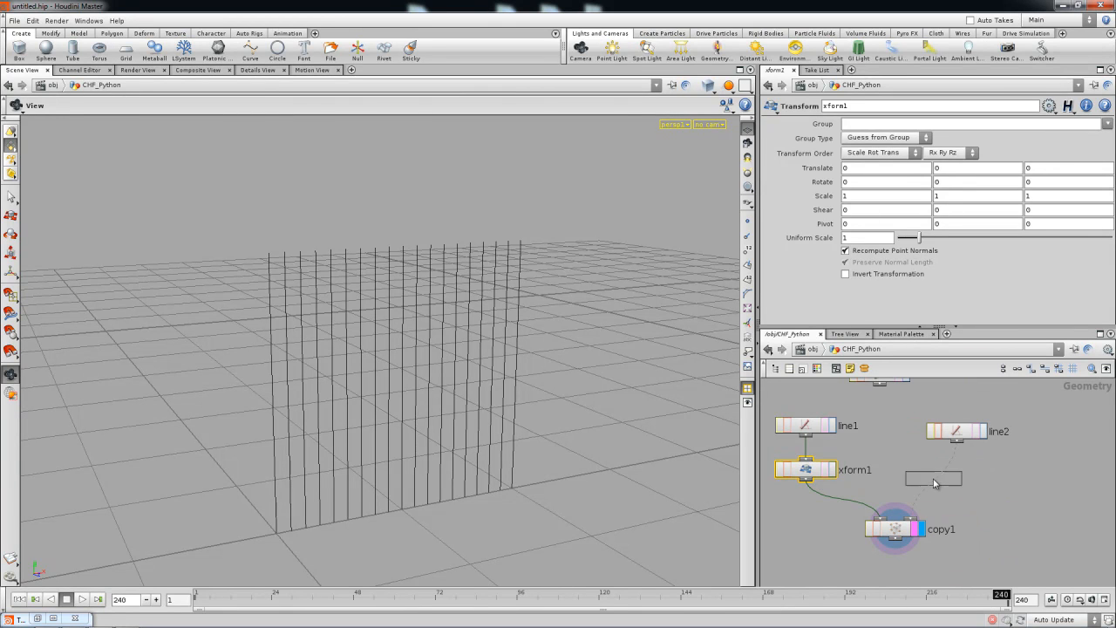
{"action": "left_click", "coordinate": [938, 474]}
{"action": "left_click_drag", "start_coordinate": [942, 475], "coordinate": [992, 478]}
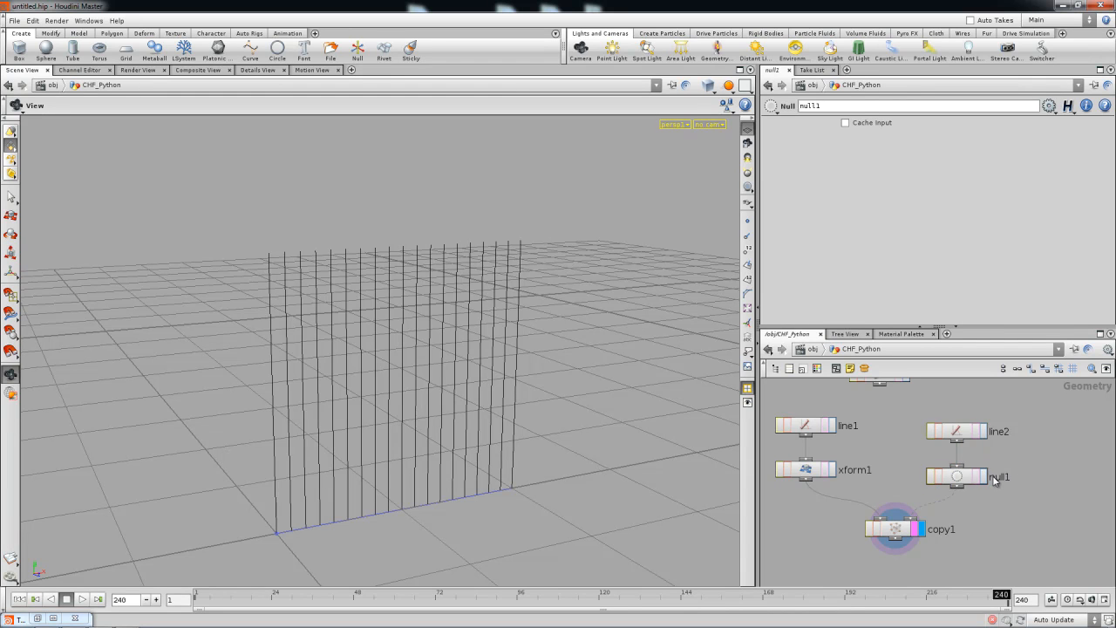
Add a Float parameter to null1 through Edit Parameter Interface.
{"action": "left_click", "coordinate": [963, 478]}
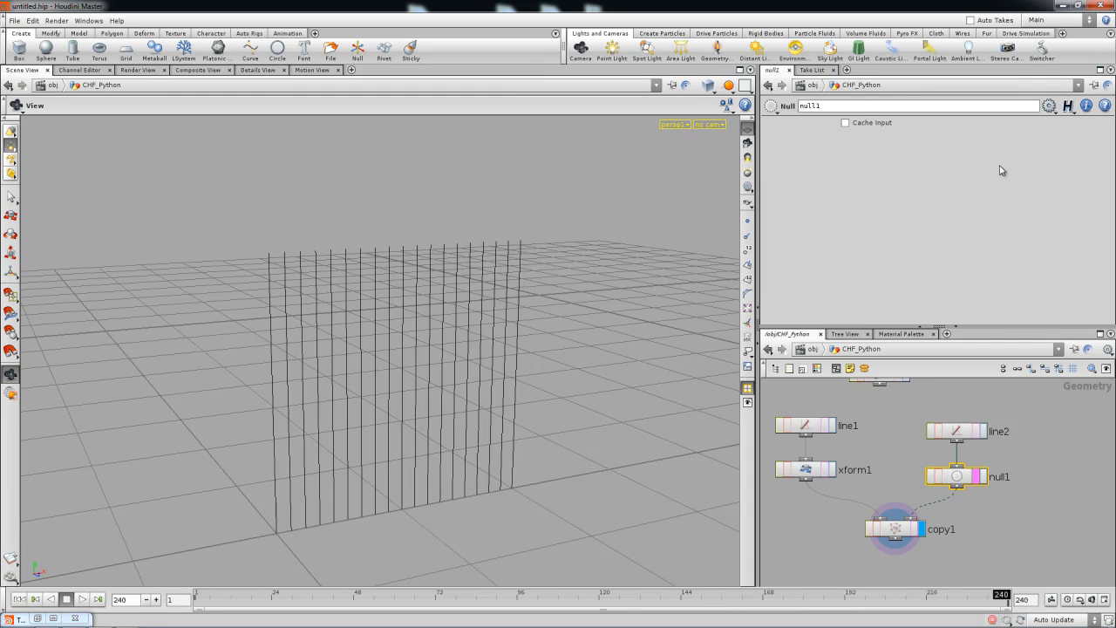
{"action": "left_click", "coordinate": [1049, 105]}
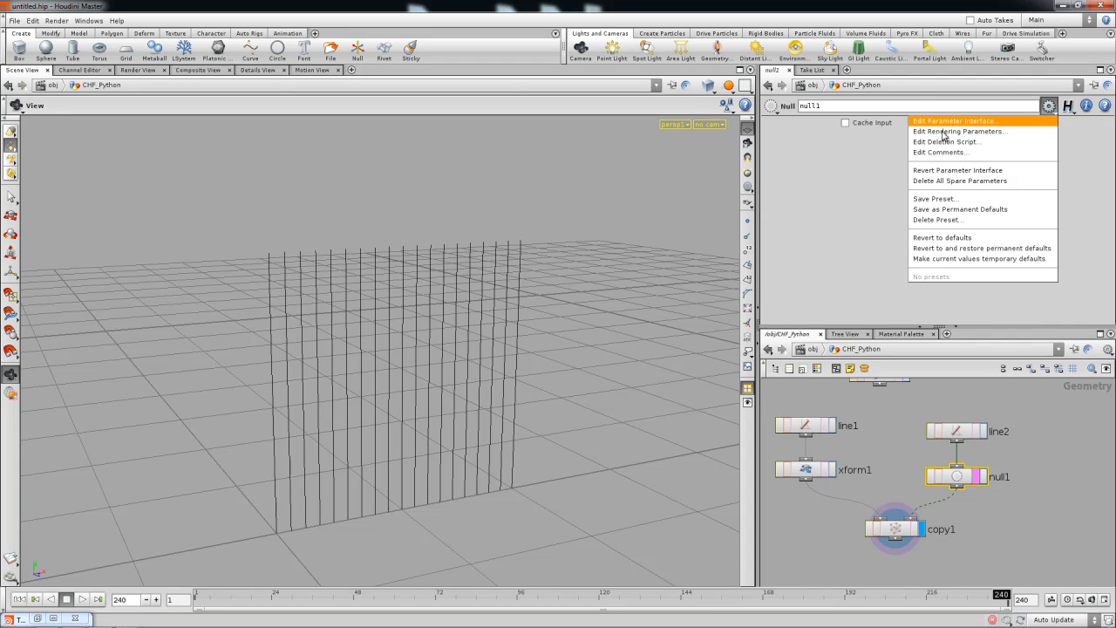
{"action": "left_click", "coordinate": [960, 484]}
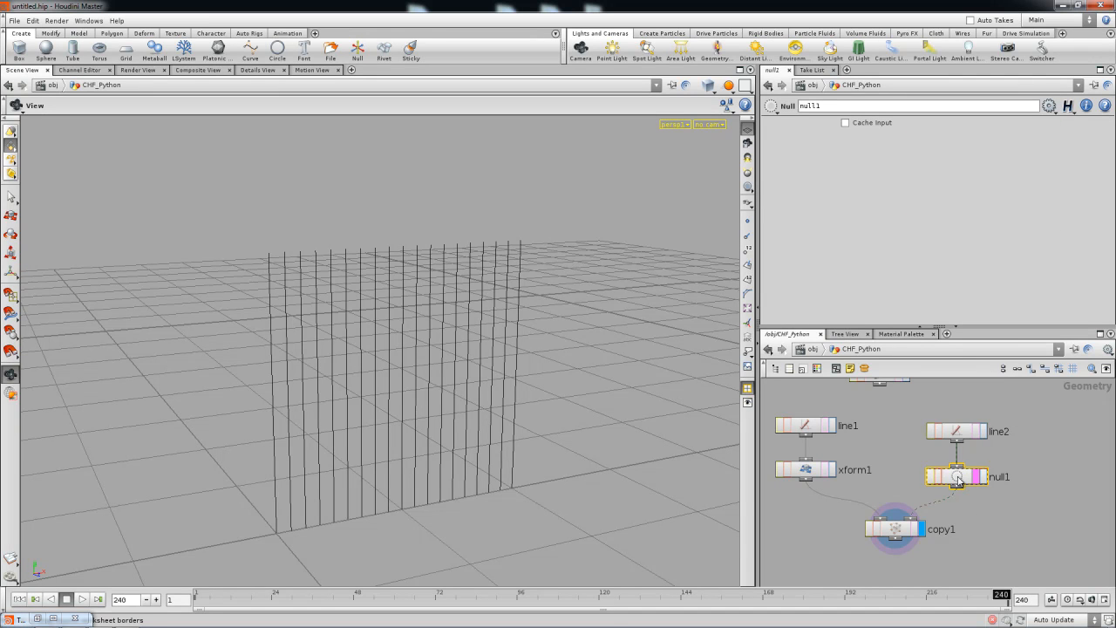
{"action": "left_click_drag", "start_coordinate": [958, 478], "coordinate": [957, 476]}
{"action": "left_click", "coordinate": [1049, 105]}
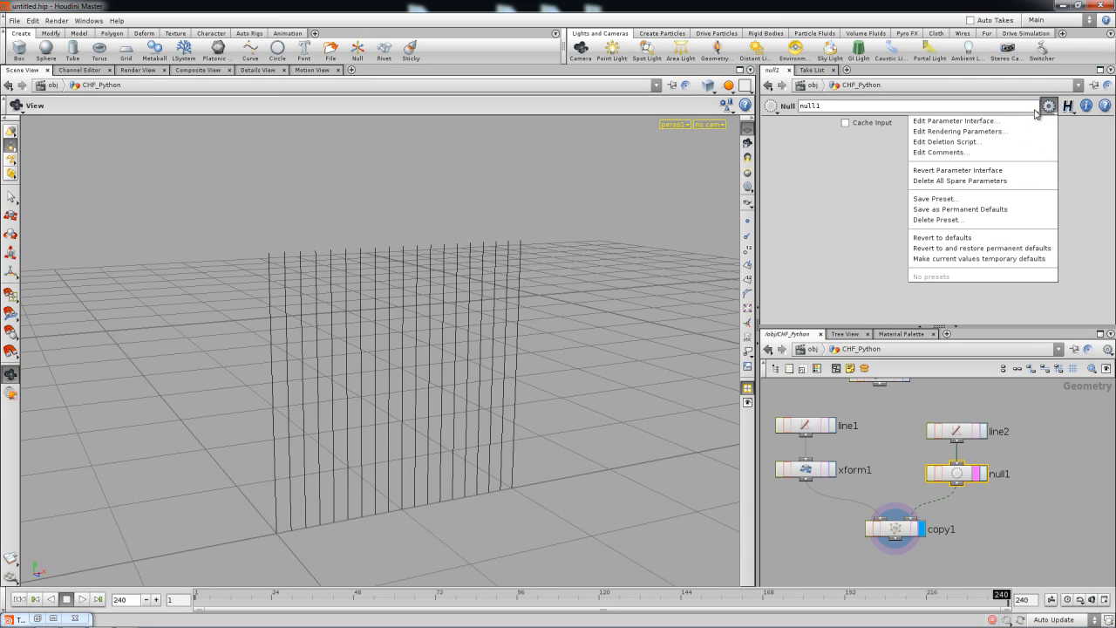
{"action": "left_click", "coordinate": [970, 122]}
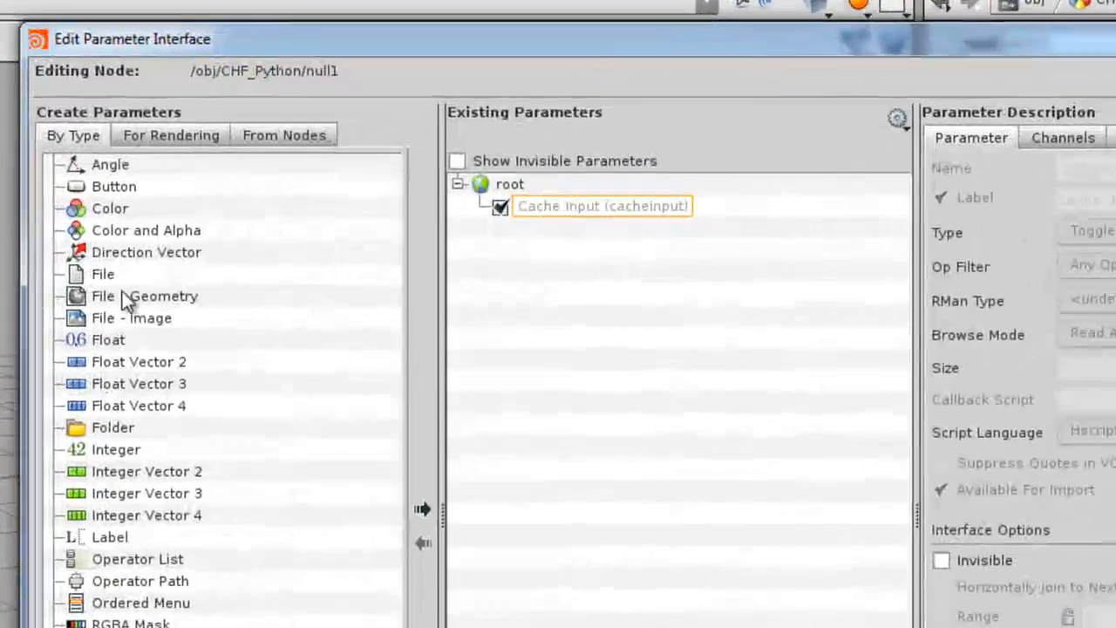
{"action": "left_click_drag", "start_coordinate": [272, 282], "coordinate": [446, 283]}
{"action": "left_click_drag", "start_coordinate": [367, 342], "coordinate": [563, 244]}
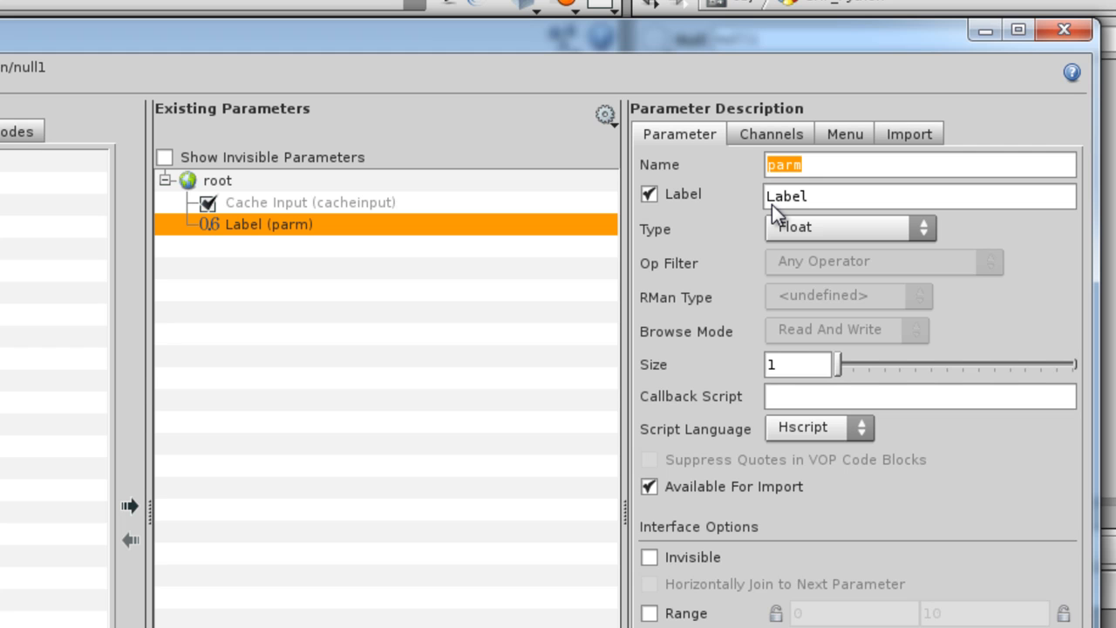
Name the new Float parameter sample, label it Sample Point, and accept the interface changes.
{"action": "type", "text": "samle"}
{"action": "key", "text": "BackSpace"}
{"action": "key", "text": "BackSpace"}
{"action": "type", "text": "ple"}
{"action": "key", "text": "Tab"}
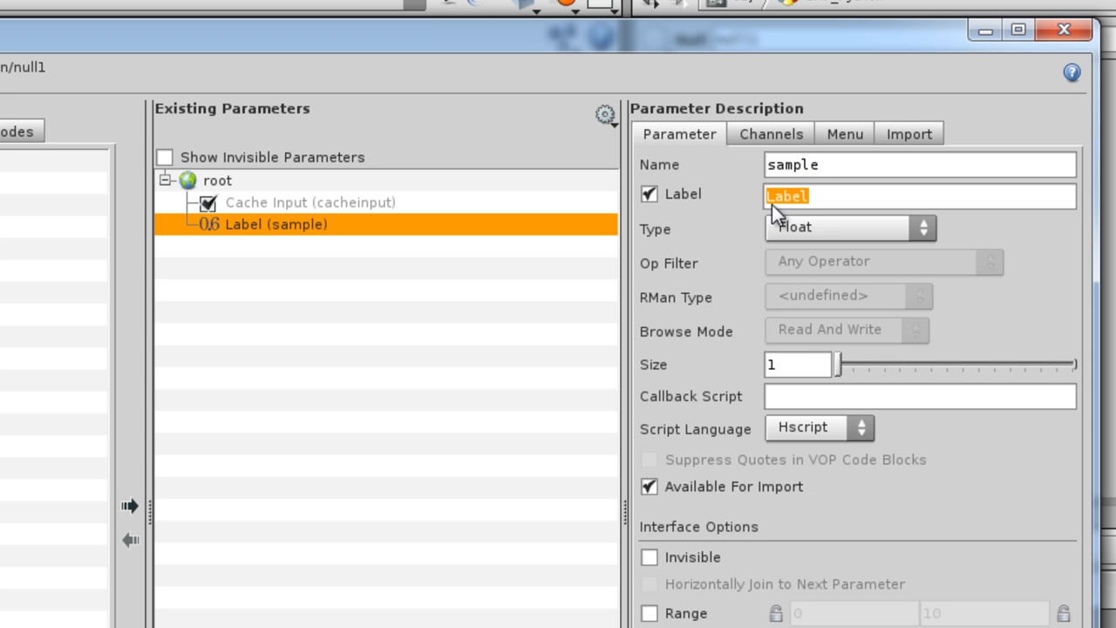
{"action": "type", "text": "Sample Point"}
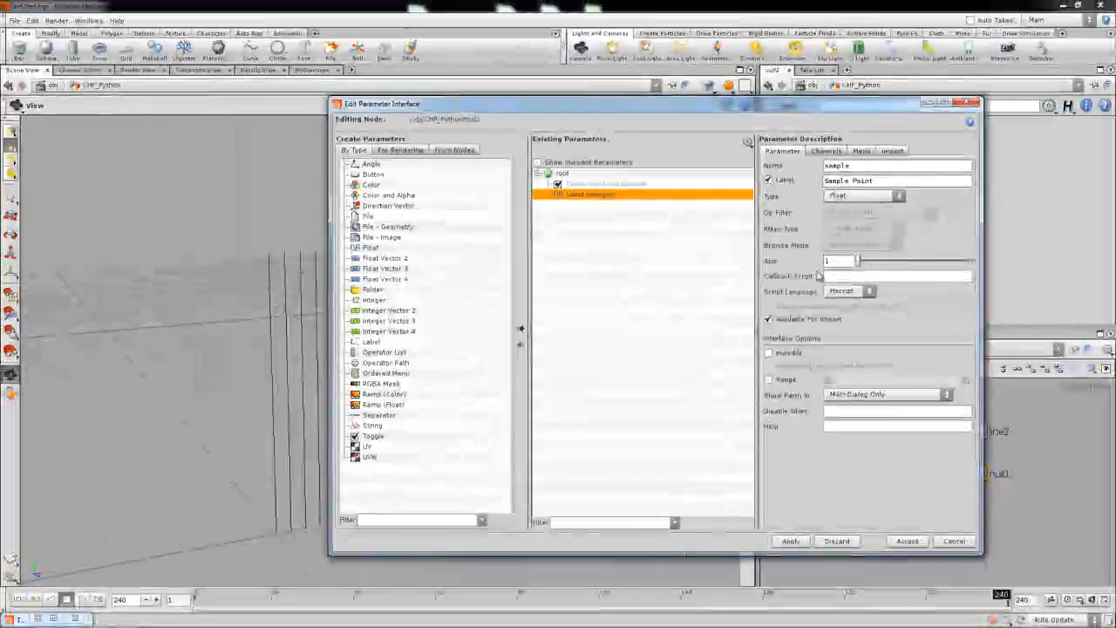
{"action": "left_click", "coordinate": [905, 541]}
Set null1's Sample Point to 6.04 and move line2 level with line1 in the network.
{"action": "left_click_drag", "start_coordinate": [899, 135], "coordinate": [952, 136]}
{"action": "mouse_move", "coordinate": [1030, 139]}
{"action": "left_mouse_down"}
{"action": "mouse_move", "coordinate": [843, 140]}
{"action": "mouse_move", "coordinate": [1114, 139]}
{"action": "mouse_move", "coordinate": [881, 139]}
{"action": "mouse_move", "coordinate": [1033, 137]}
{"action": "left_mouse_up"}
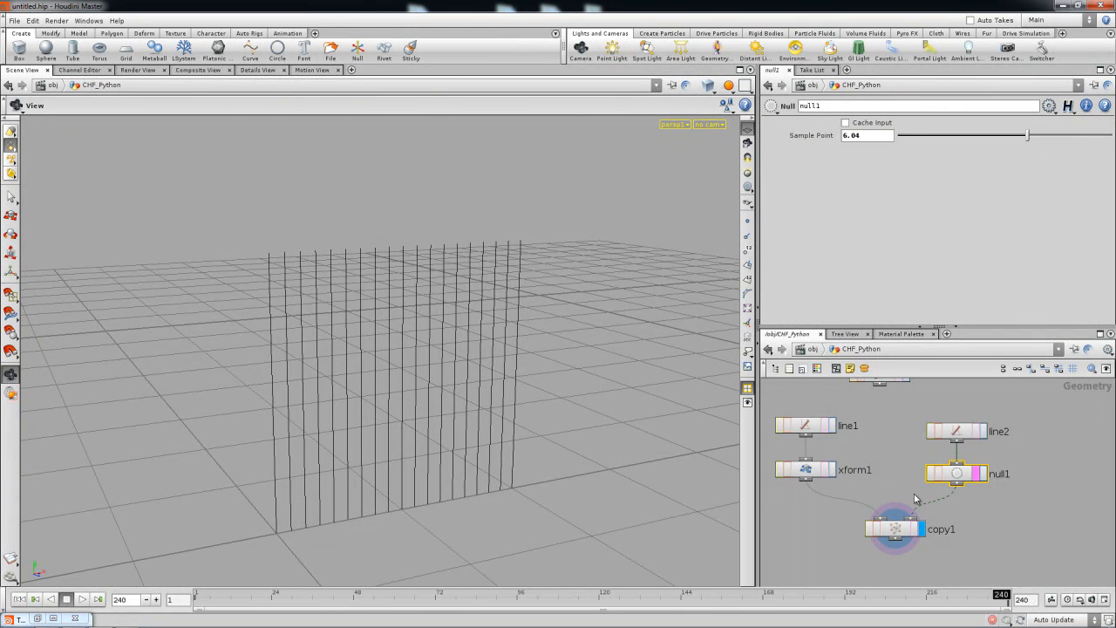
{"action": "left_click_drag", "start_coordinate": [955, 436], "coordinate": [956, 429]}
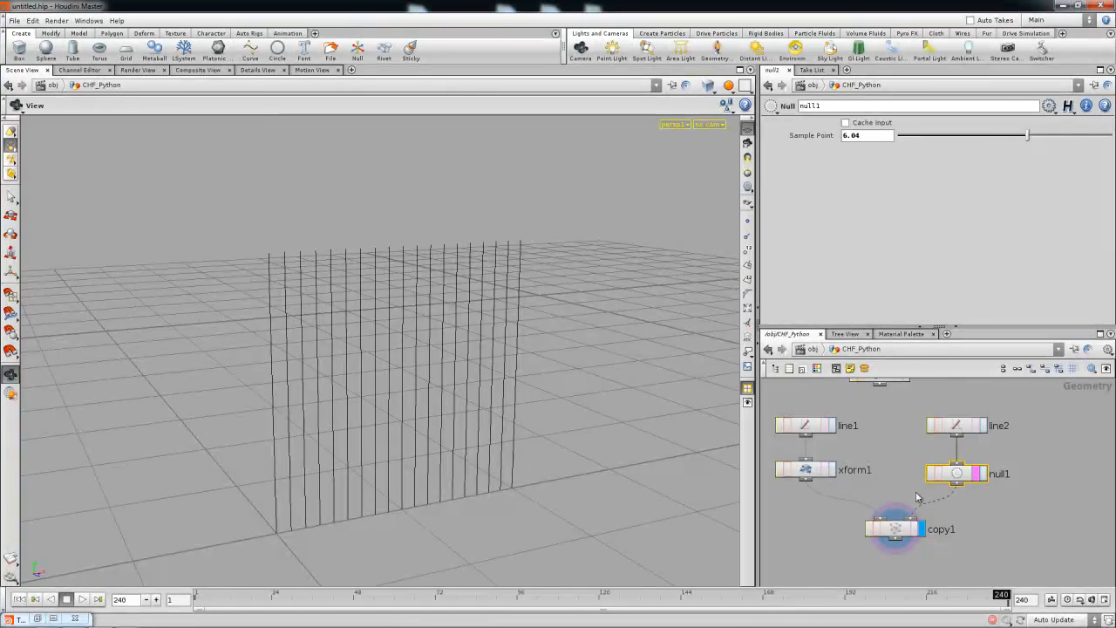
Open null1's Sample Point in a floating Channel Editor, enlarge the window and place it over the viewport.
{"action": "left_click", "coordinate": [812, 136], "text": "shift"}
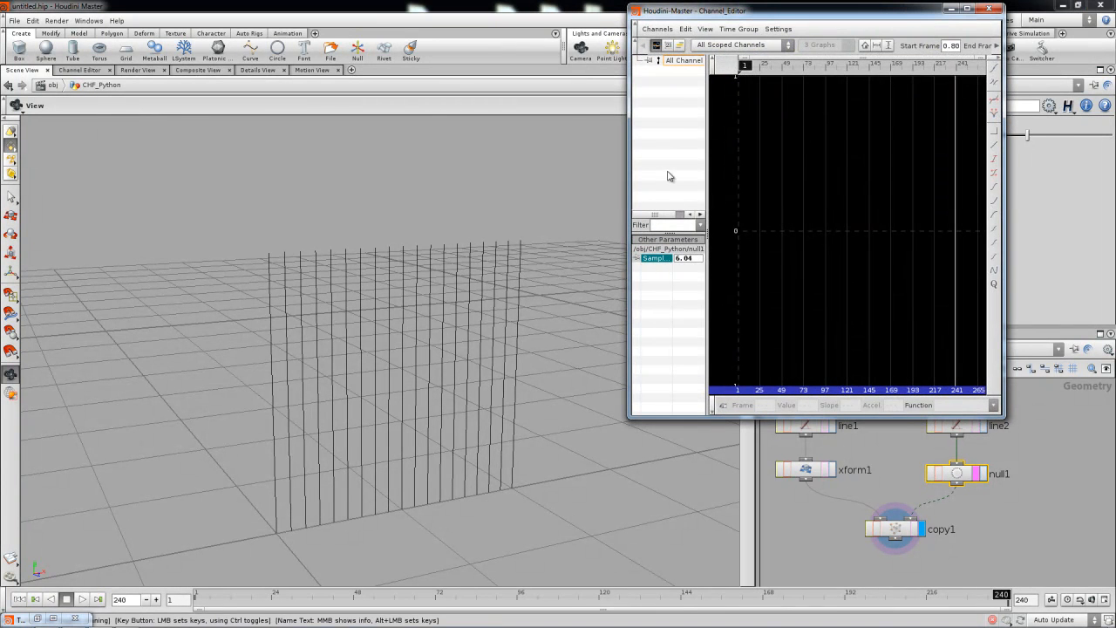
{"action": "left_click_drag", "start_coordinate": [634, 158], "coordinate": [80, 158]}
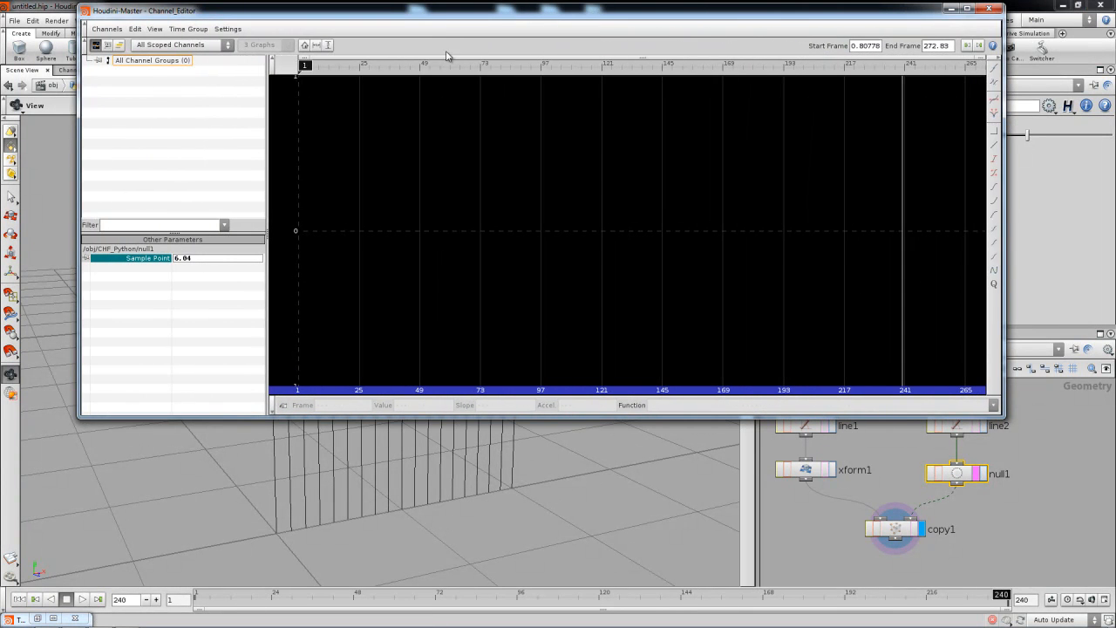
{"action": "left_click_drag", "start_coordinate": [457, 19], "coordinate": [378, 60]}
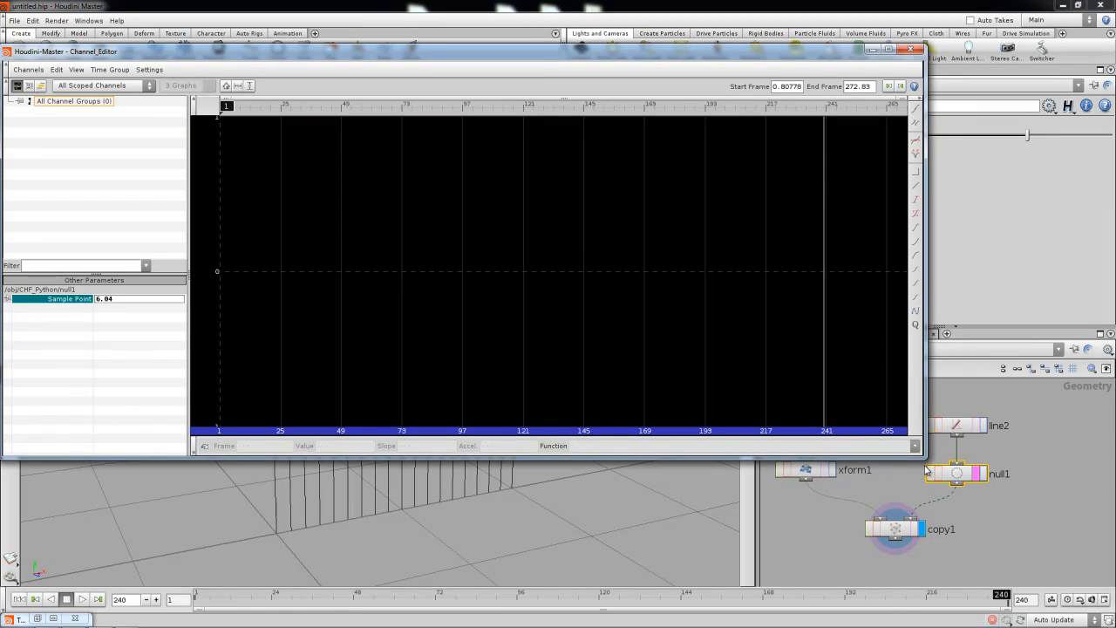
{"action": "left_click_drag", "start_coordinate": [921, 454], "coordinate": [733, 541]}
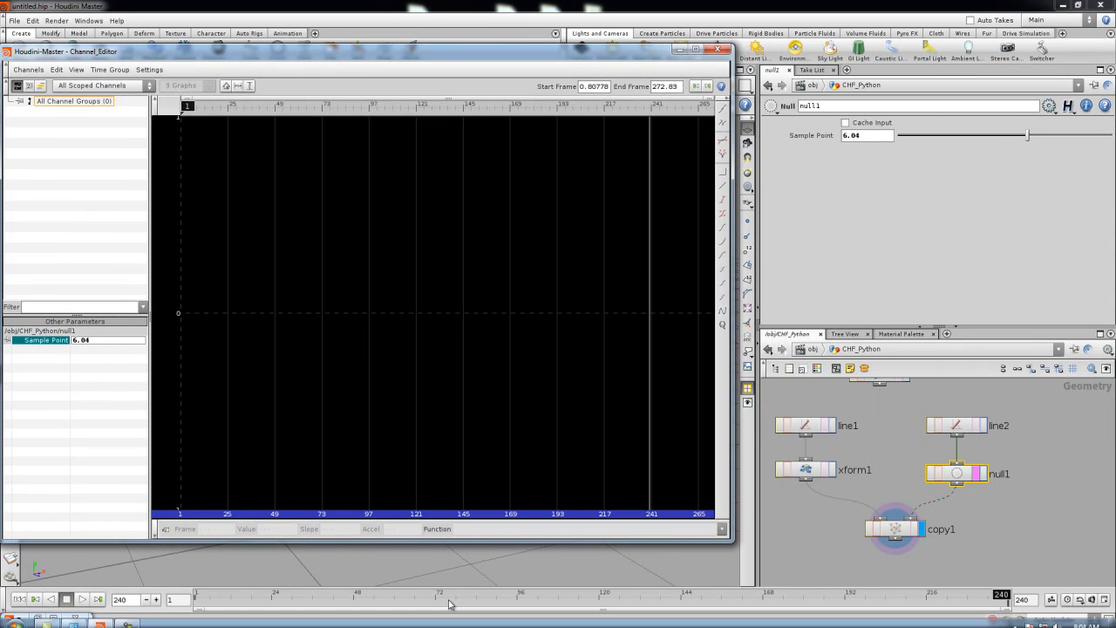
Go to frame 1, lower Sample Point to 1.27 and set a keyframe on it.
{"action": "left_click", "coordinate": [19, 600]}
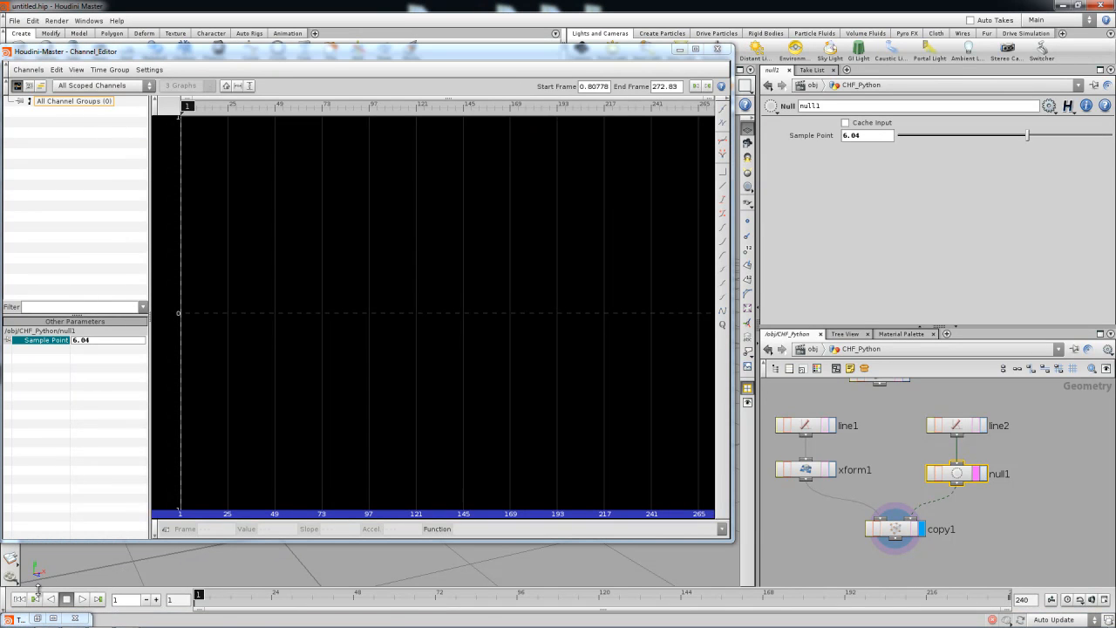
{"action": "left_click_drag", "start_coordinate": [902, 136], "coordinate": [843, 137]}
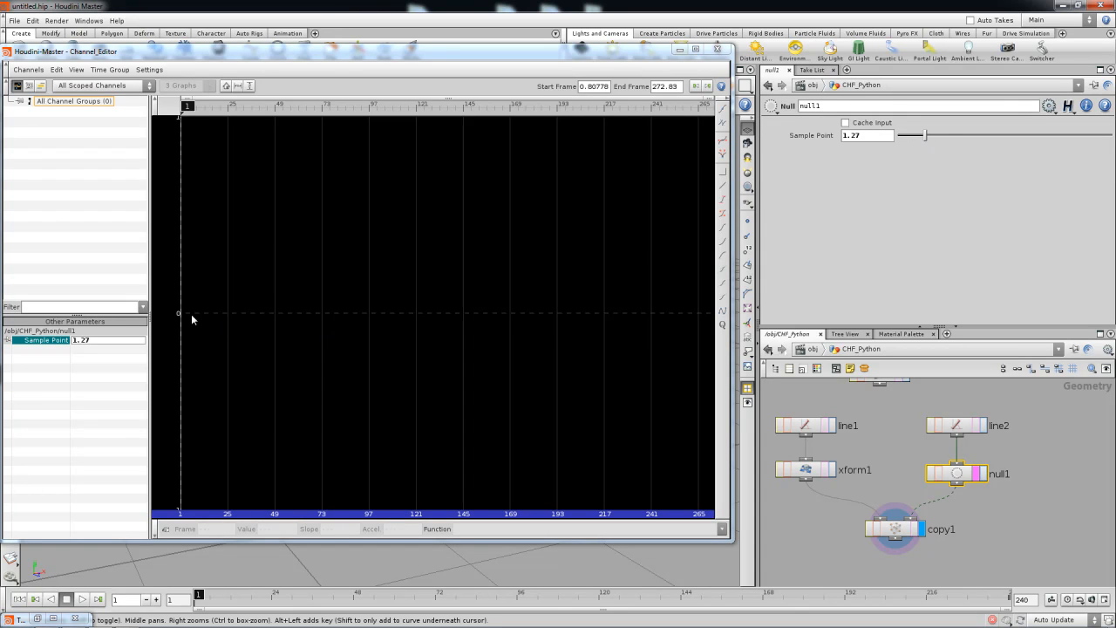
{"action": "left_click", "coordinate": [814, 137], "text": "alt"}
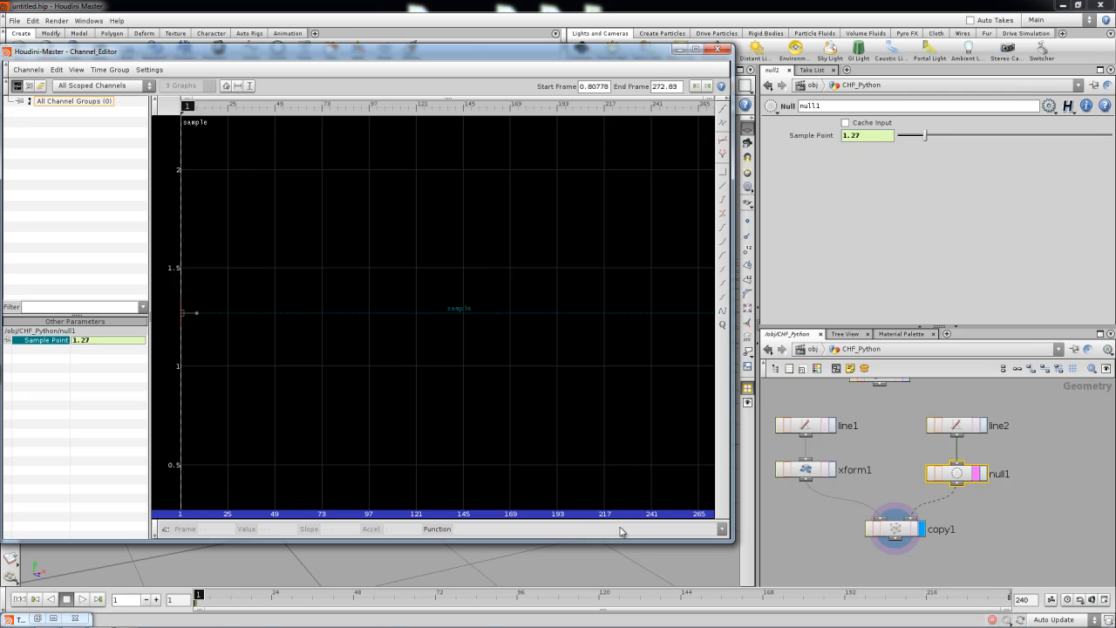
Add a second keyframe to the sample curve at frame 241.
{"action": "left_click", "coordinate": [593, 515]}
{"action": "left_click_drag", "start_coordinate": [593, 520], "coordinate": [652, 519]}
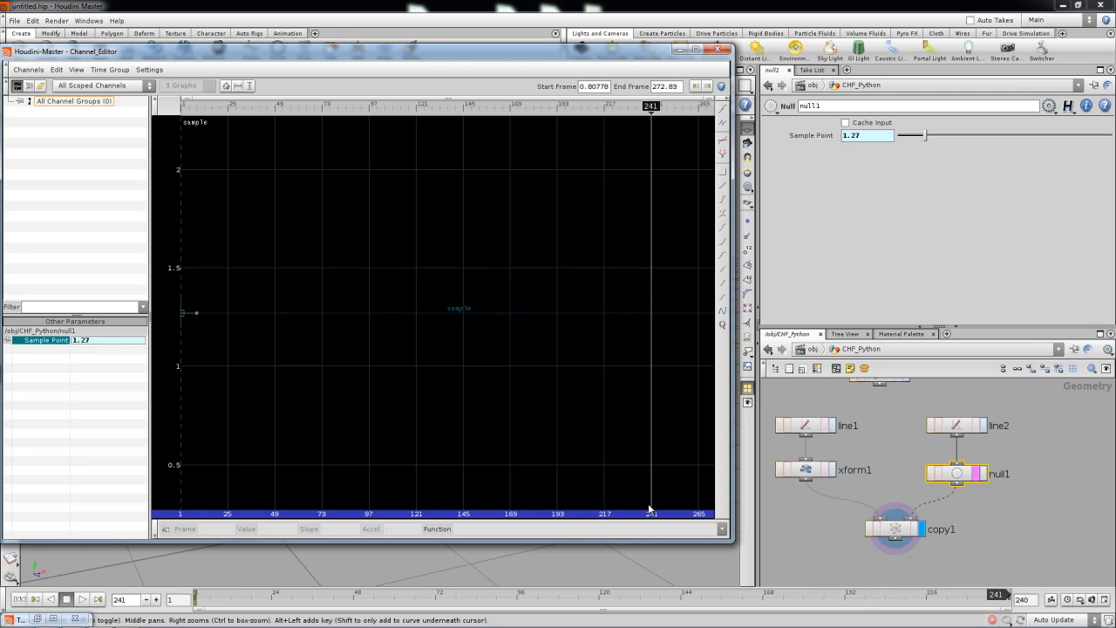
{"action": "left_click", "coordinate": [651, 313], "text": "alt"}
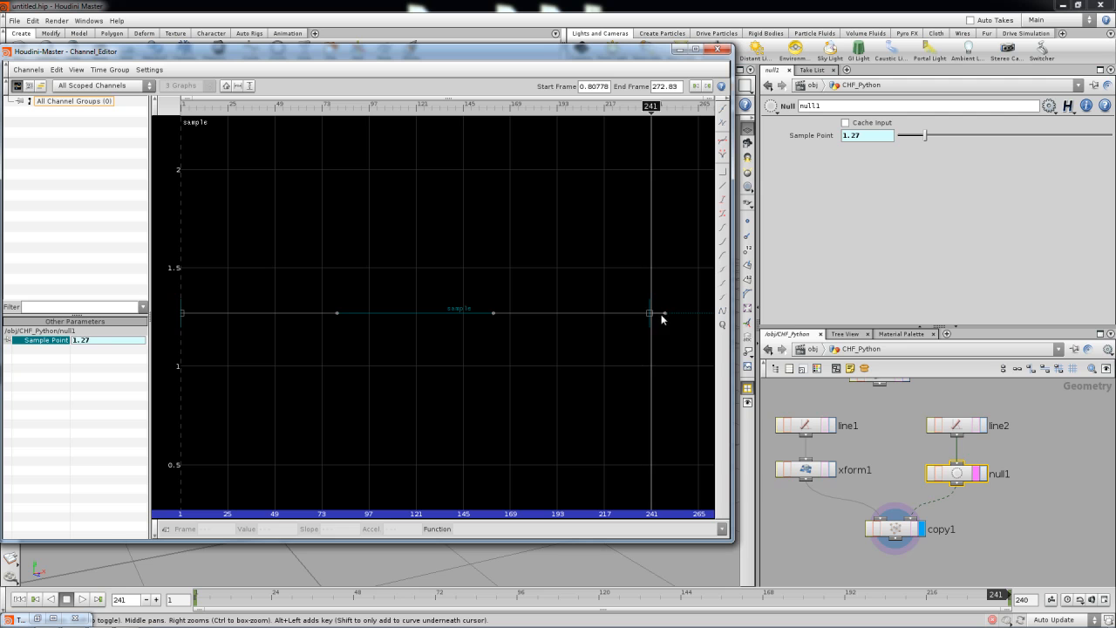
Raise the sample curve's key at frame 241 to a value of about 8.72.
{"action": "left_click_drag", "start_coordinate": [650, 312], "coordinate": [653, 108]}
{"action": "right_click_drag", "start_coordinate": [627, 206], "coordinate": [517, 359]}
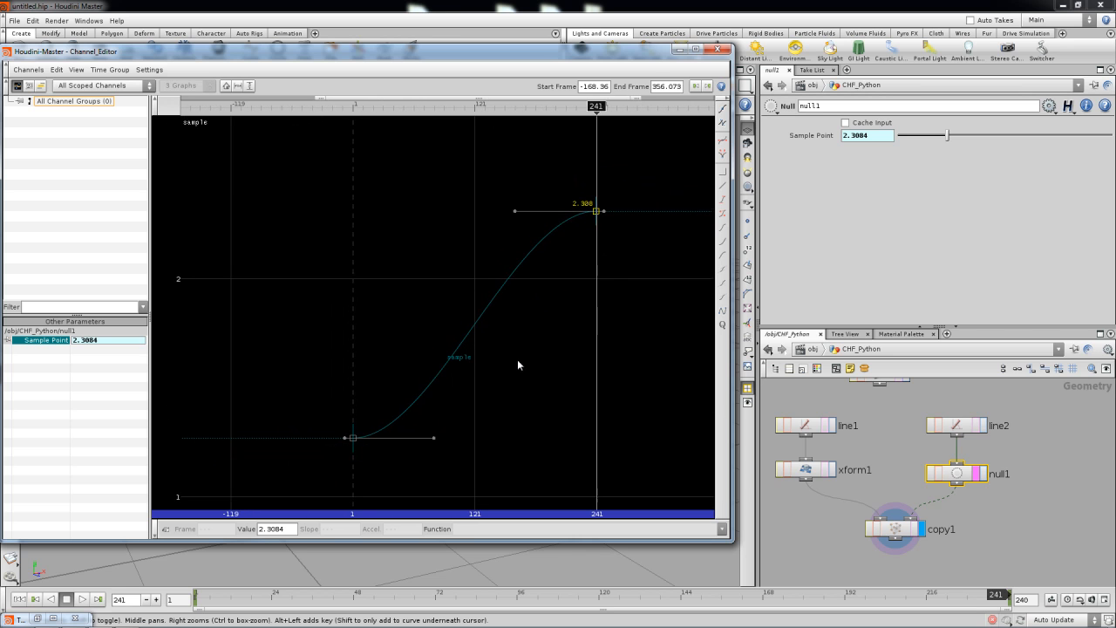
{"action": "left_click_drag", "start_coordinate": [599, 212], "coordinate": [607, 139]}
{"action": "right_click_drag", "start_coordinate": [604, 167], "coordinate": [434, 293]}
{"action": "left_click_drag", "start_coordinate": [534, 266], "coordinate": [548, 135]}
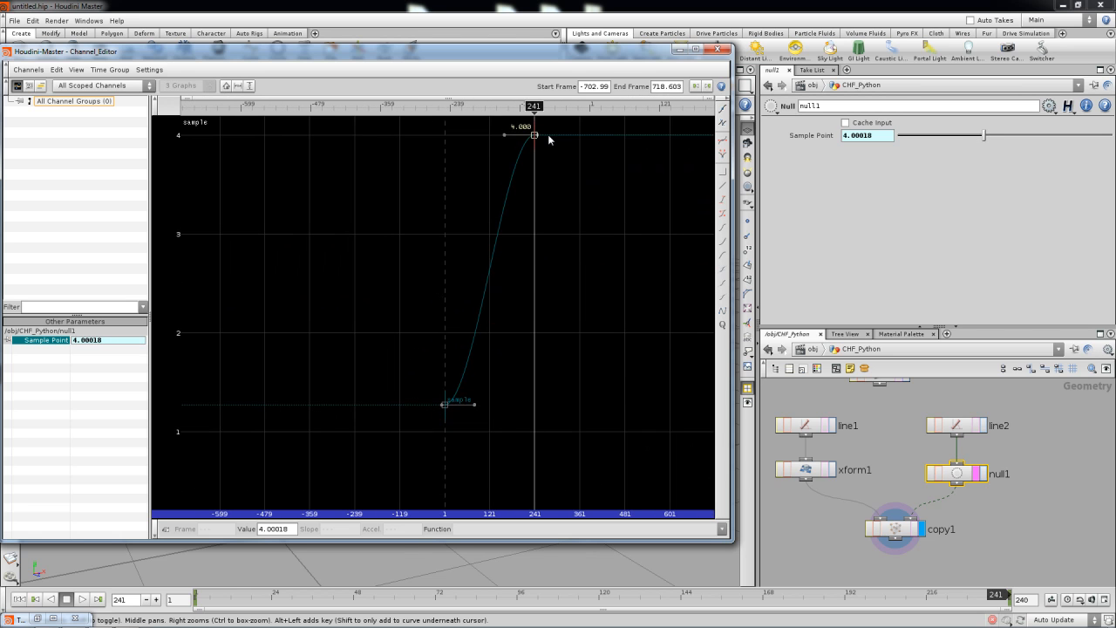
{"action": "right_click_drag", "start_coordinate": [513, 320], "coordinate": [576, 381]}
{"action": "left_click_drag", "start_coordinate": [494, 265], "coordinate": [493, 155]}
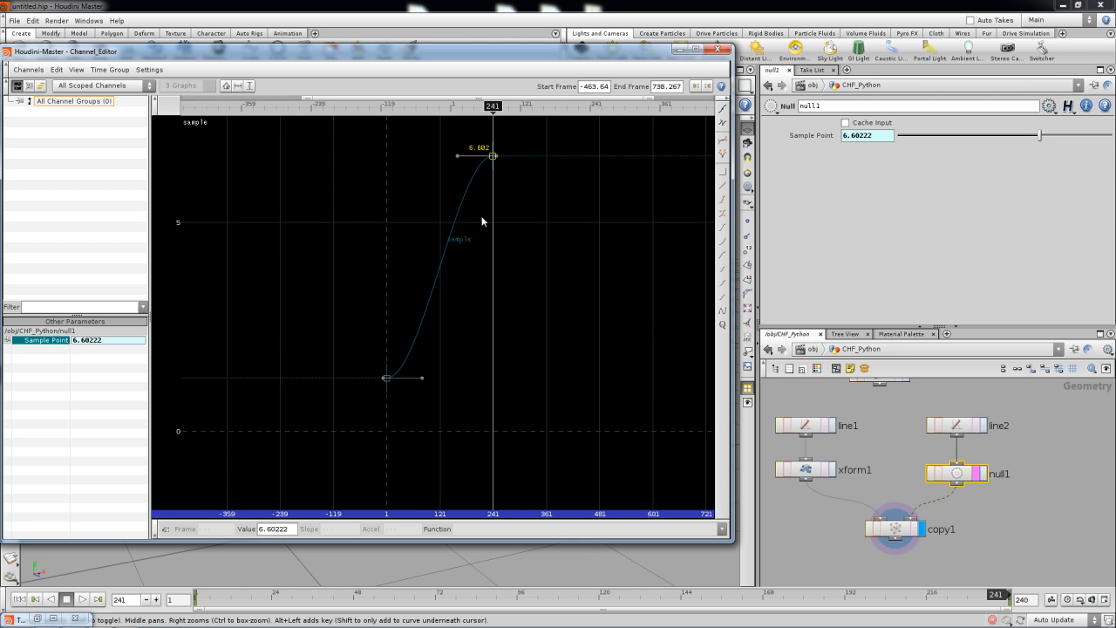
{"action": "key", "text": "h"}
{"action": "right_click_drag", "start_coordinate": [503, 270], "coordinate": [518, 346]}
{"action": "left_click_drag", "start_coordinate": [638, 228], "coordinate": [640, 167]}
{"action": "key", "text": "h"}
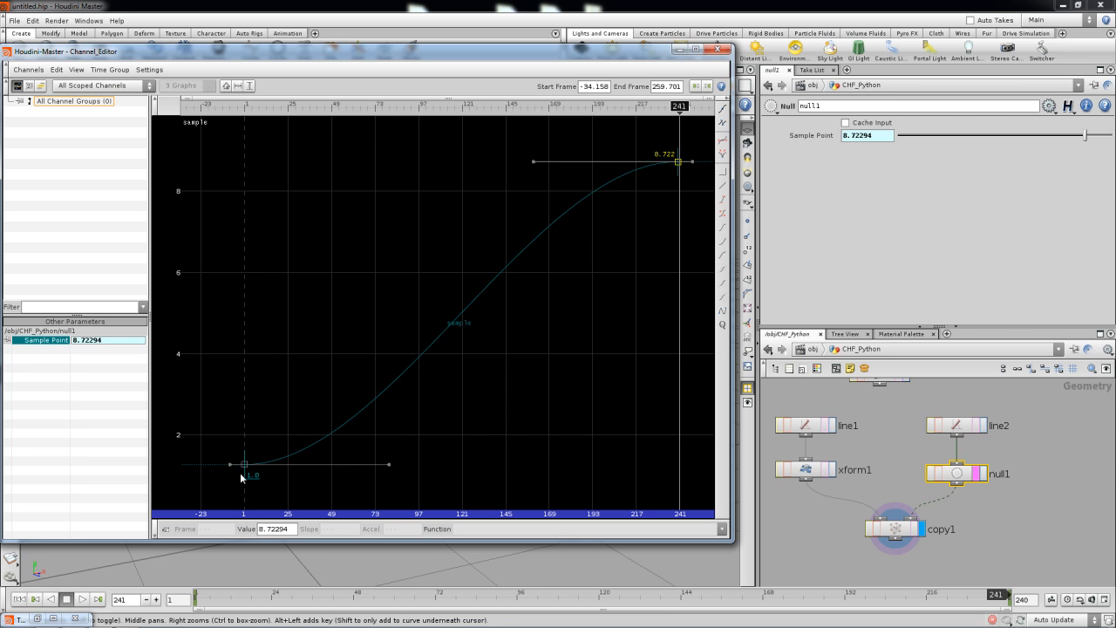
Raise the sample curve's key at frame 1 to a value of about 1.97.
{"action": "right_click_drag", "start_coordinate": [264, 476], "coordinate": [314, 469]}
{"action": "middle_click_drag", "start_coordinate": [314, 467], "coordinate": [415, 402]}
{"action": "right_click_drag", "start_coordinate": [353, 410], "coordinate": [196, 281]}
{"action": "left_click_drag", "start_coordinate": [349, 386], "coordinate": [347, 318]}
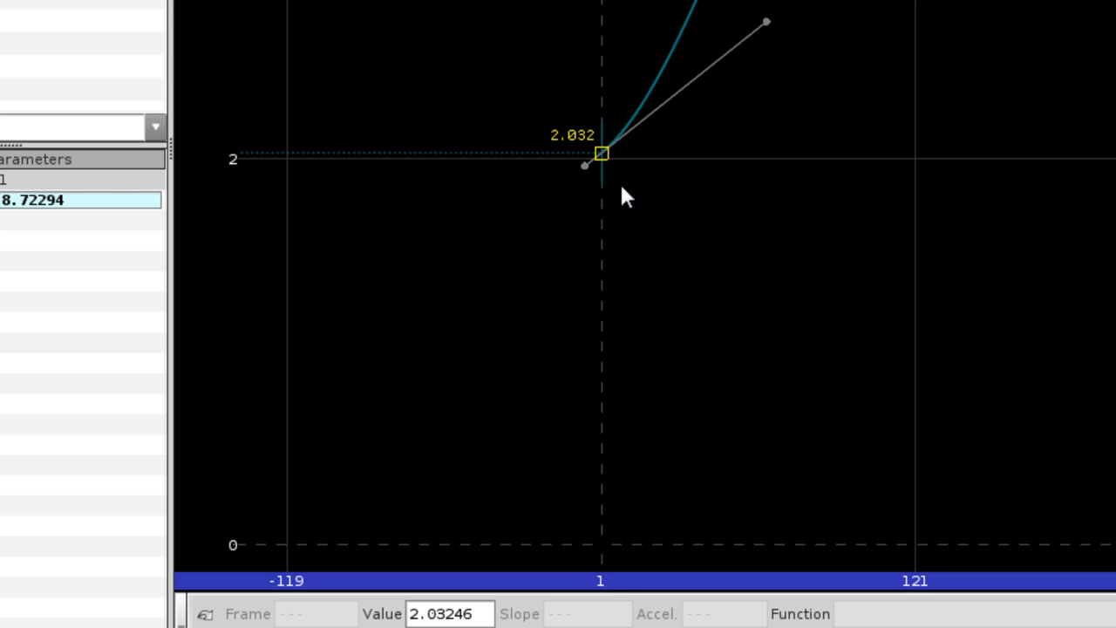
{"action": "left_click_drag", "start_coordinate": [602, 155], "coordinate": [602, 167]}
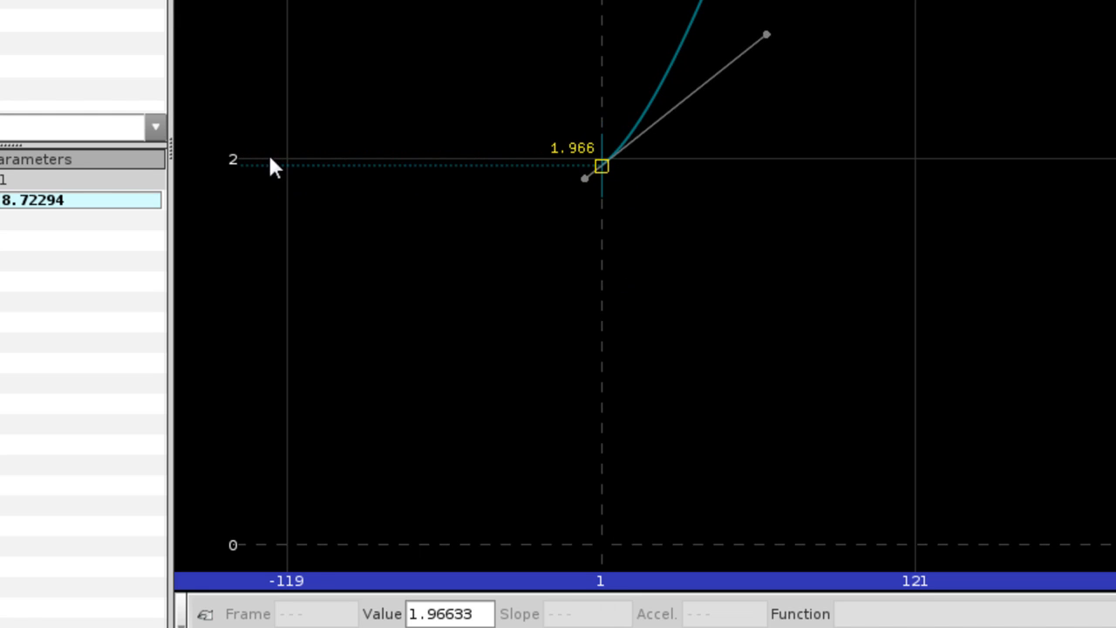
Examine the start of the sample curve around frame 1 at different scales, and close the Channel Editor.
{"action": "middle_click_drag", "start_coordinate": [791, 193], "coordinate": [764, 312]}
{"action": "right_click_drag", "start_coordinate": [764, 312], "coordinate": [721, 446]}
{"action": "middle_click_drag", "start_coordinate": [737, 434], "coordinate": [755, 353]}
{"action": "right_click_drag", "start_coordinate": [811, 404], "coordinate": [1115, 418]}
{"action": "middle_click_drag", "start_coordinate": [724, 443], "coordinate": [1115, 414]}
{"action": "right_click_drag", "start_coordinate": [866, 404], "coordinate": [1115, 414]}
{"action": "right_click_drag", "start_coordinate": [793, 419], "coordinate": [1059, 415]}
{"action": "middle_click_drag", "start_coordinate": [608, 416], "coordinate": [911, 374]}
{"action": "right_click_drag", "start_coordinate": [759, 381], "coordinate": [1100, 385]}
{"action": "middle_click_drag", "start_coordinate": [637, 456], "coordinate": [824, 470]}
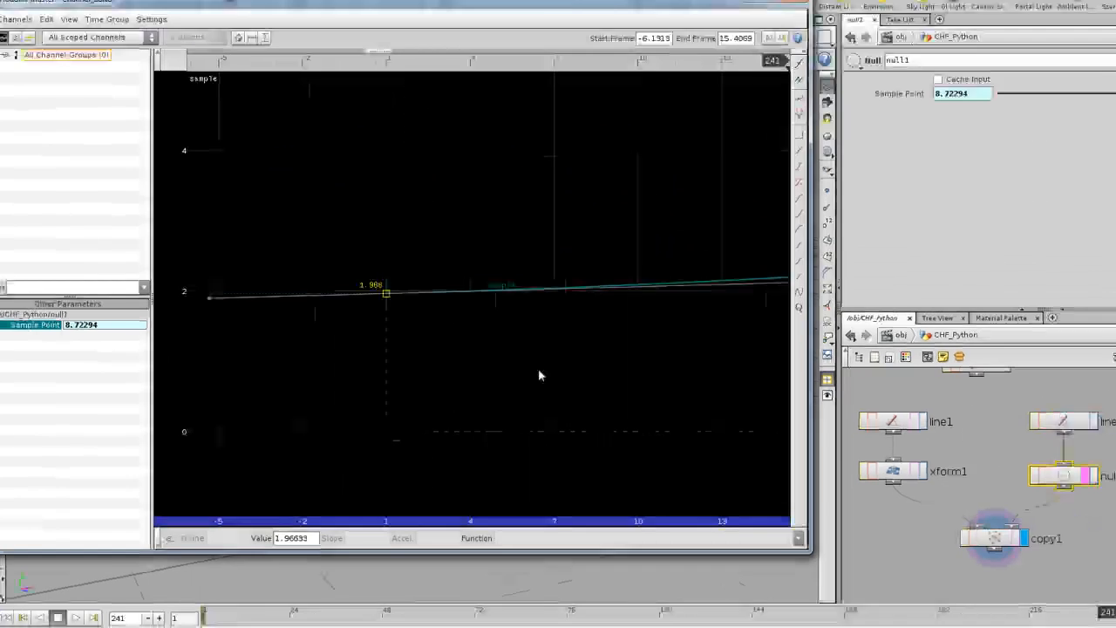
{"action": "right_click_drag", "start_coordinate": [539, 370], "coordinate": [492, 288]}
{"action": "middle_click_drag", "start_coordinate": [526, 296], "coordinate": [454, 307]}
{"action": "right_click_drag", "start_coordinate": [503, 322], "coordinate": [507, 324]}
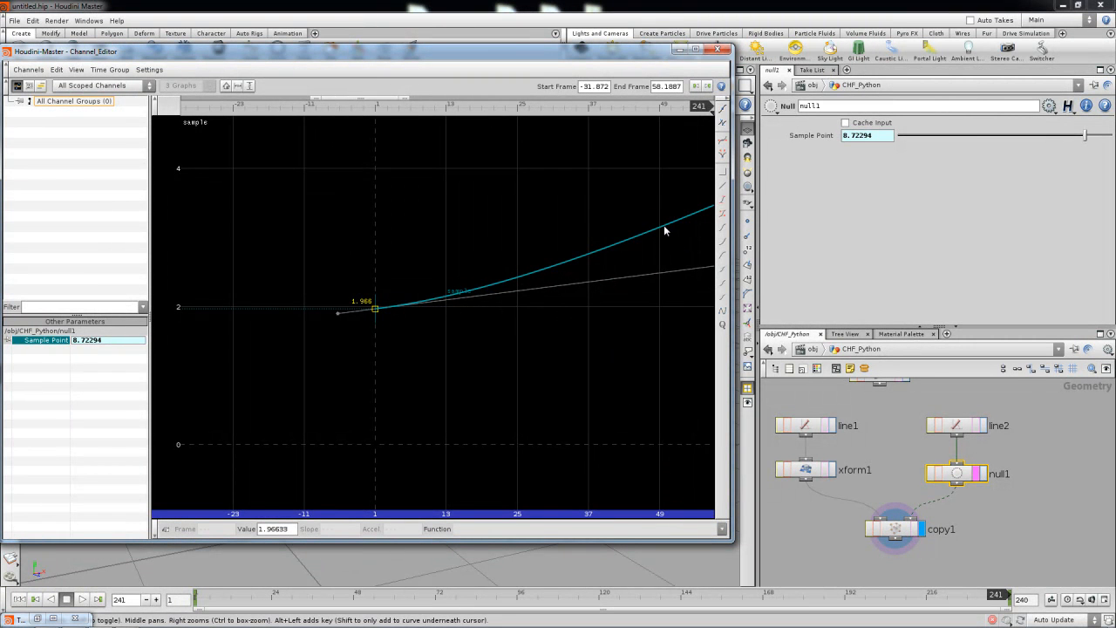
{"action": "right_click_drag", "start_coordinate": [519, 228], "coordinate": [520, 132]}
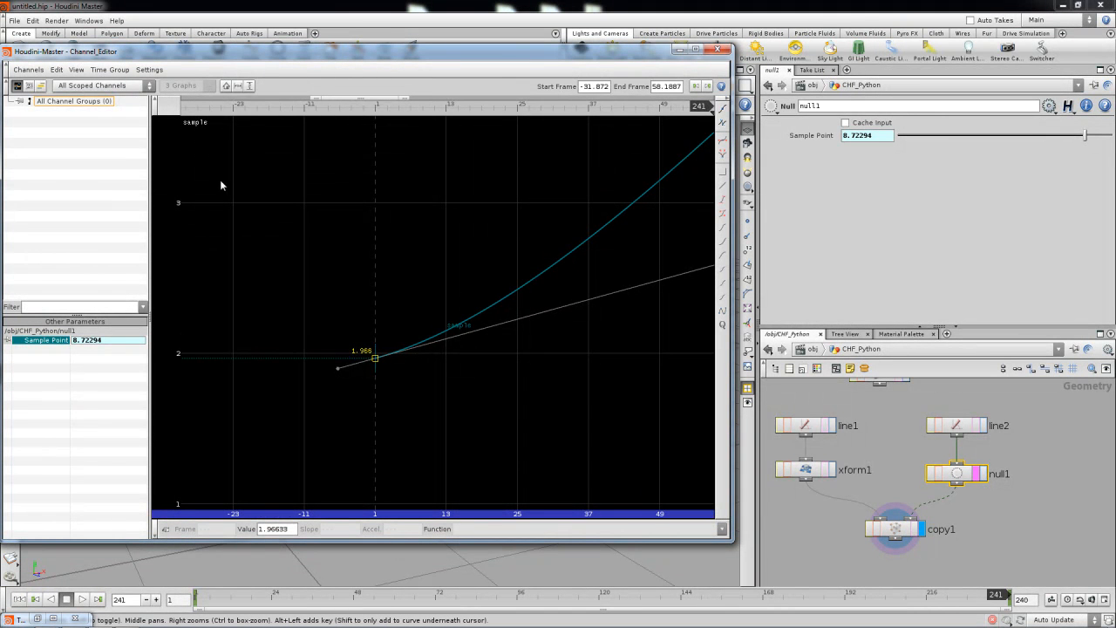
{"action": "right_click_drag", "start_coordinate": [232, 181], "coordinate": [238, 227]}
{"action": "middle_click_drag", "start_coordinate": [238, 228], "coordinate": [237, 335]}
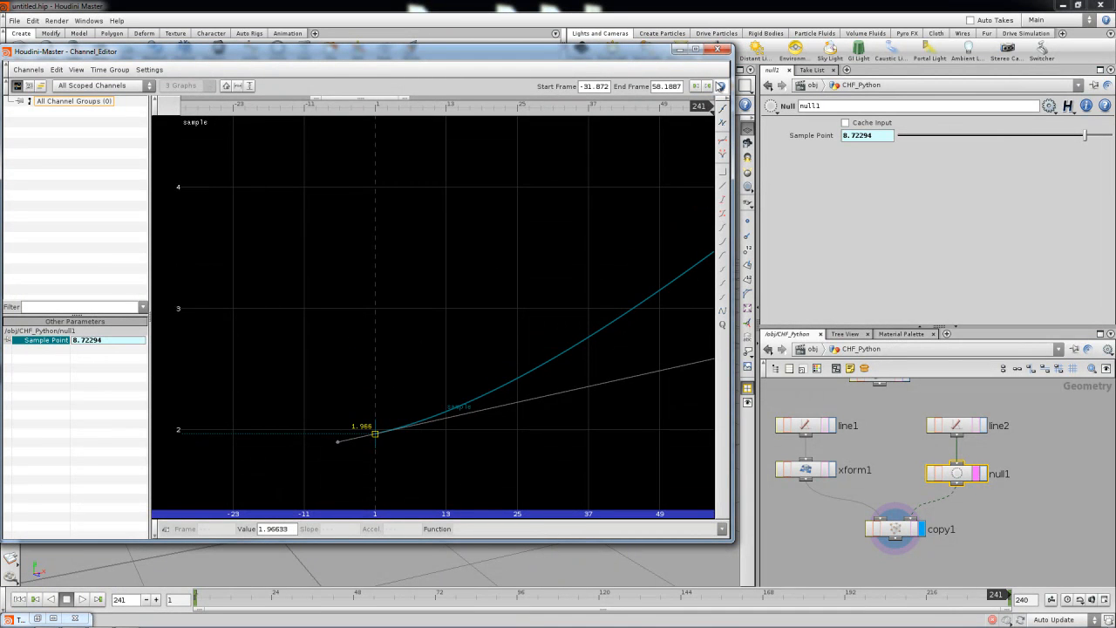
{"action": "left_click", "coordinate": [720, 51]}
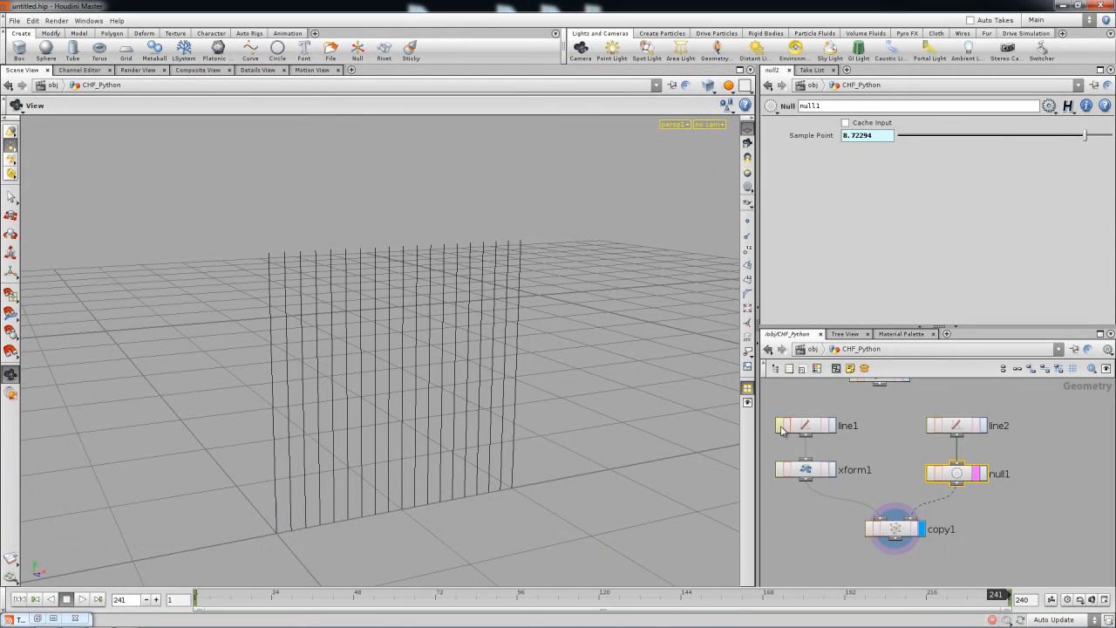
Enable stamp inputs on copy1 with rescale as the first variable, and open that variable's value in the expression editor.
{"action": "left_click_drag", "start_coordinate": [424, 433], "coordinate": [456, 411]}
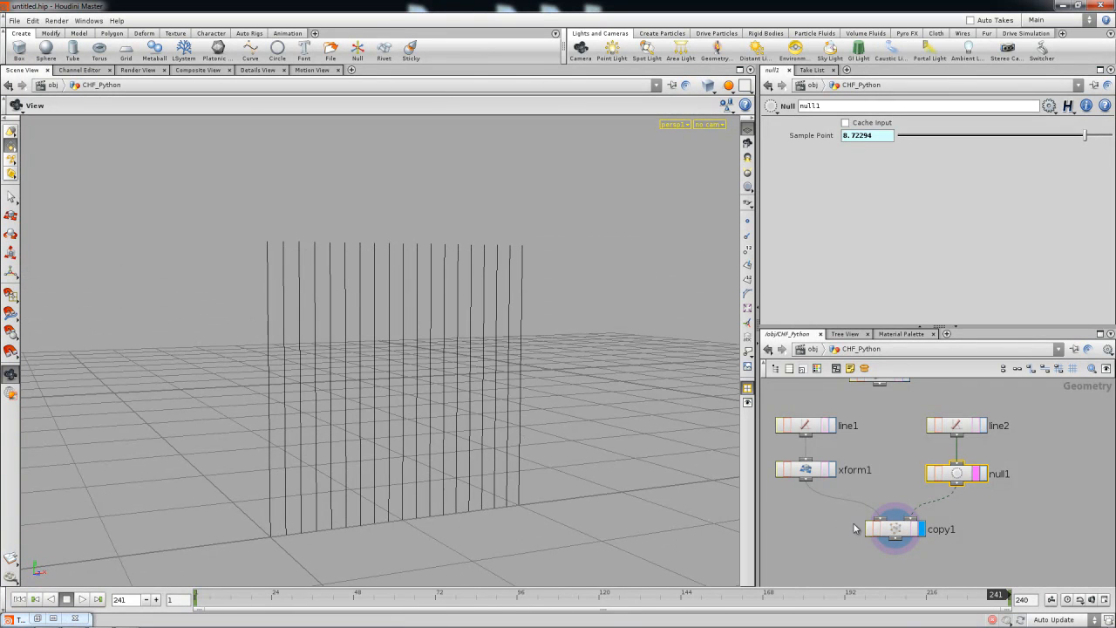
{"action": "left_click", "coordinate": [898, 534]}
{"action": "left_click_drag", "start_coordinate": [898, 534], "coordinate": [883, 540]}
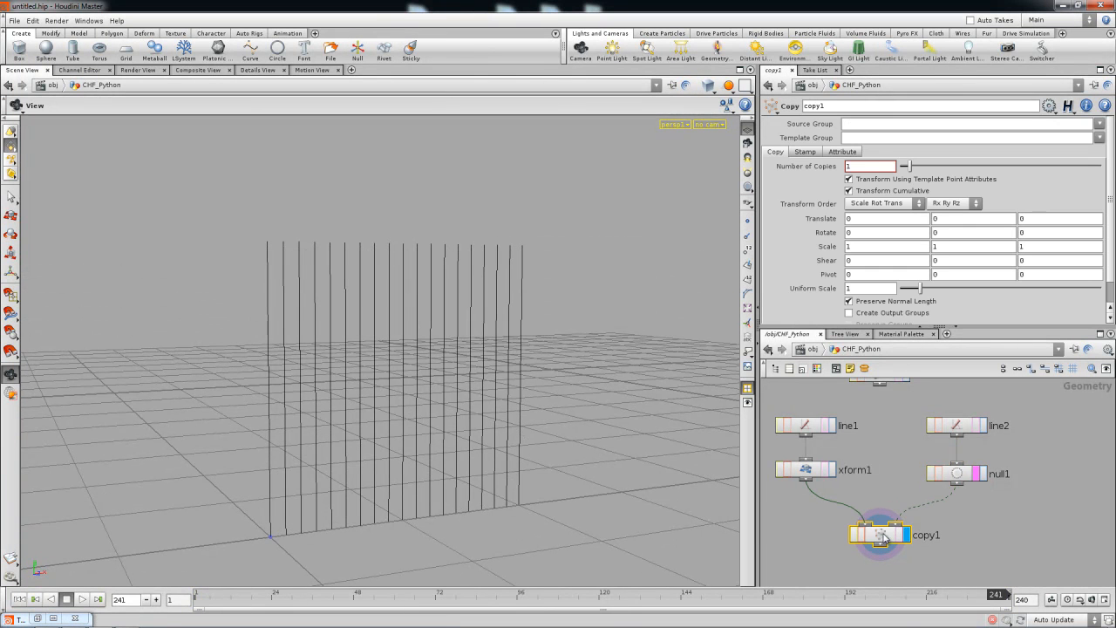
{"action": "left_click", "coordinate": [805, 152]}
{"action": "left_click", "coordinate": [849, 166]}
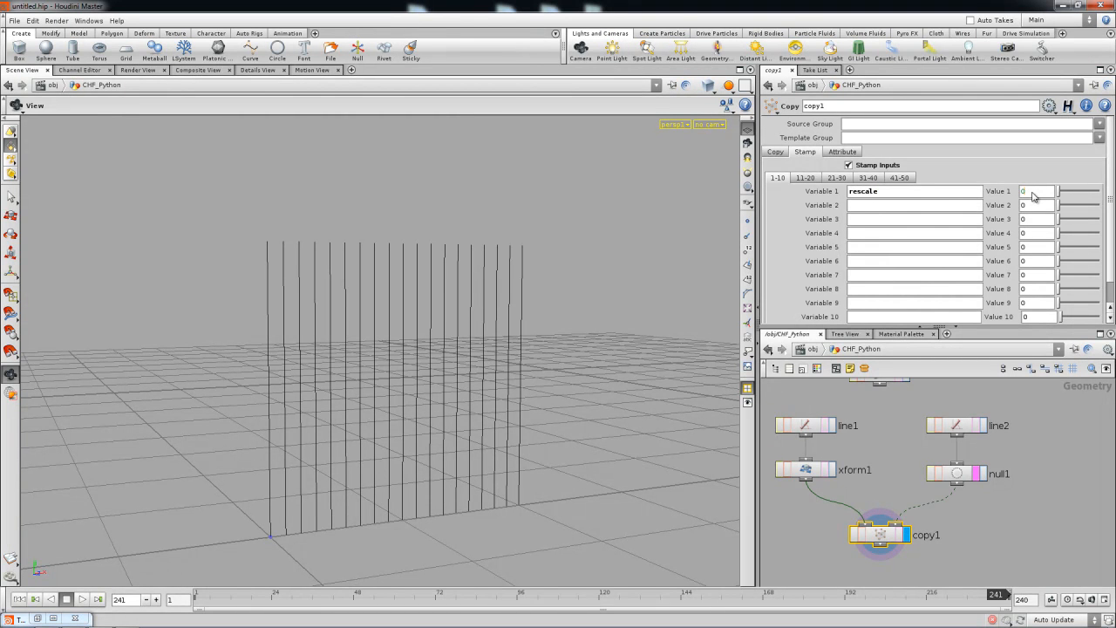
{"action": "key", "text": "alt+e"}
{"action": "left_click_drag", "start_coordinate": [745, 300], "coordinate": [801, 172]}
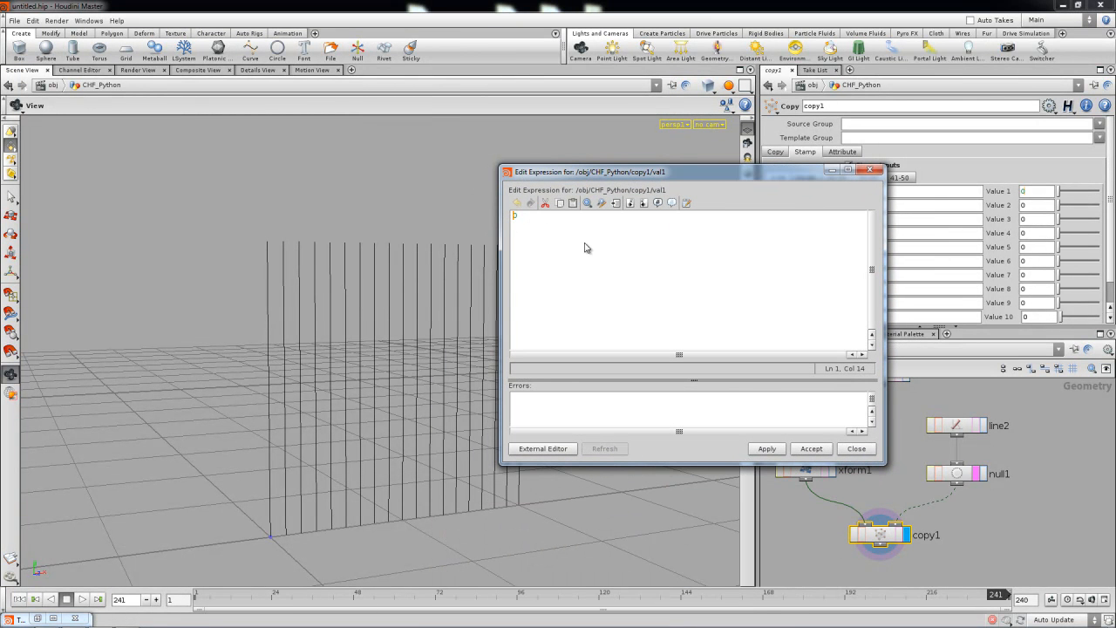
{"action": "left_click", "coordinate": [687, 203]}
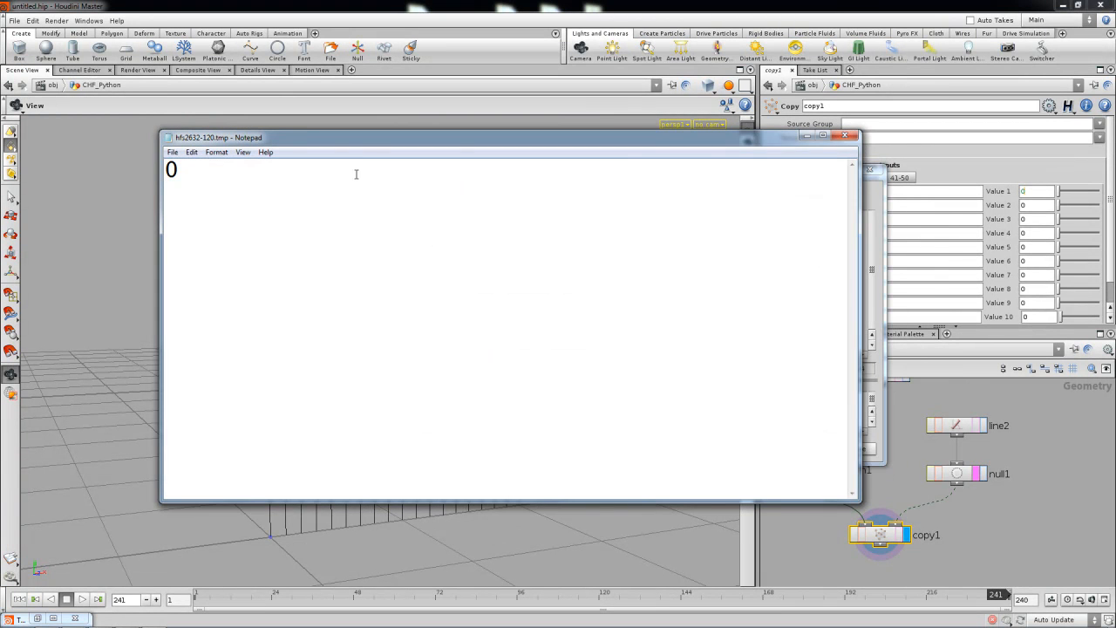
{"action": "left_click_drag", "start_coordinate": [354, 138], "coordinate": [433, 162]}
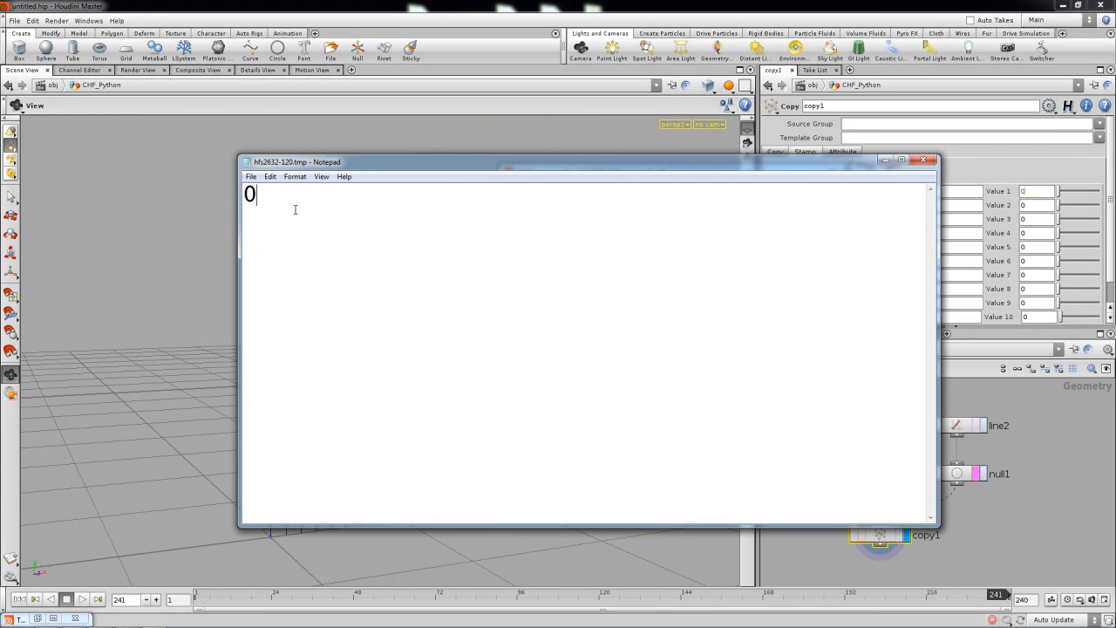
{"action": "key", "text": "Delete"}
{"action": "type", "text": "chf"}
{"action": "left_click", "coordinate": [924, 159]}
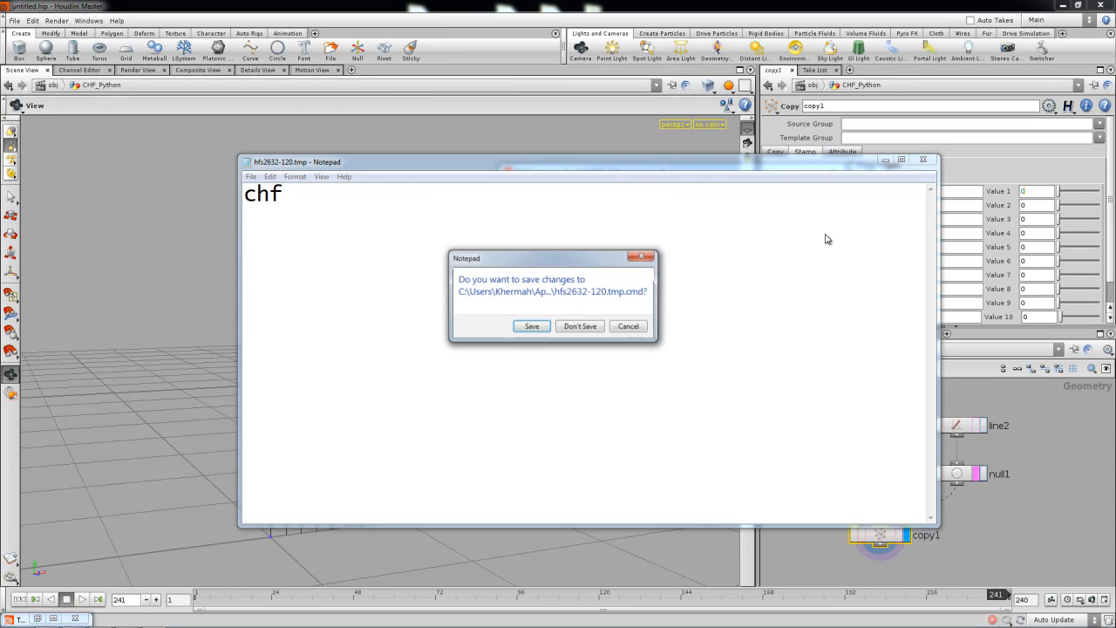
{"action": "left_click", "coordinate": [600, 330]}
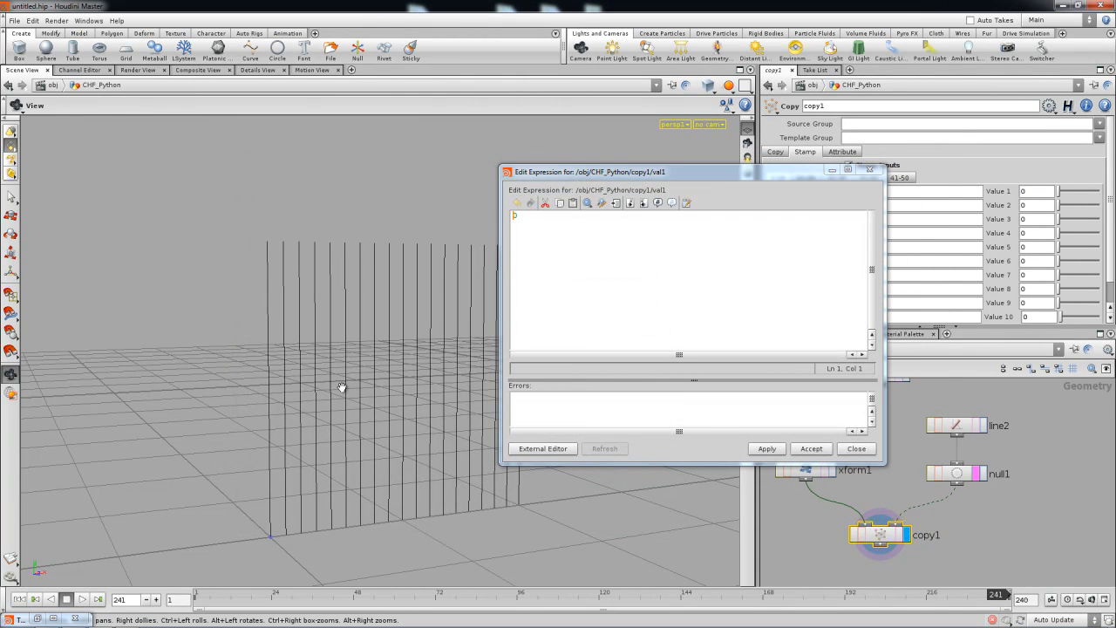
Look up the arguments of the chf expression in the Textport with exhelp chf, and close the Textport.
{"action": "key", "text": "alt+shift+t"}
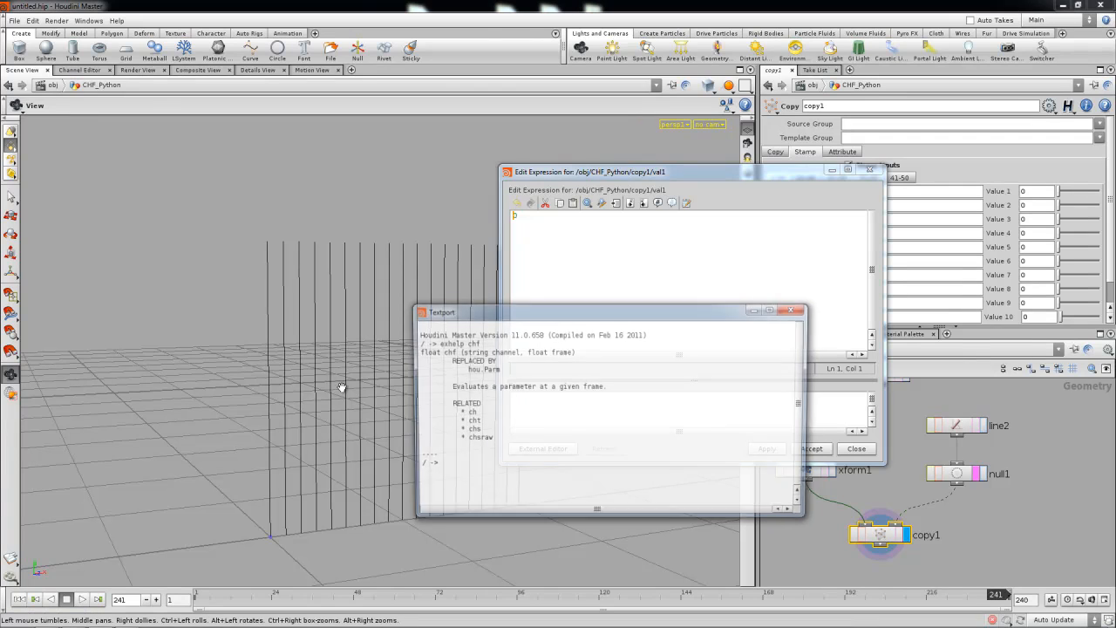
{"action": "left_click_drag", "start_coordinate": [534, 314], "coordinate": [520, 267]}
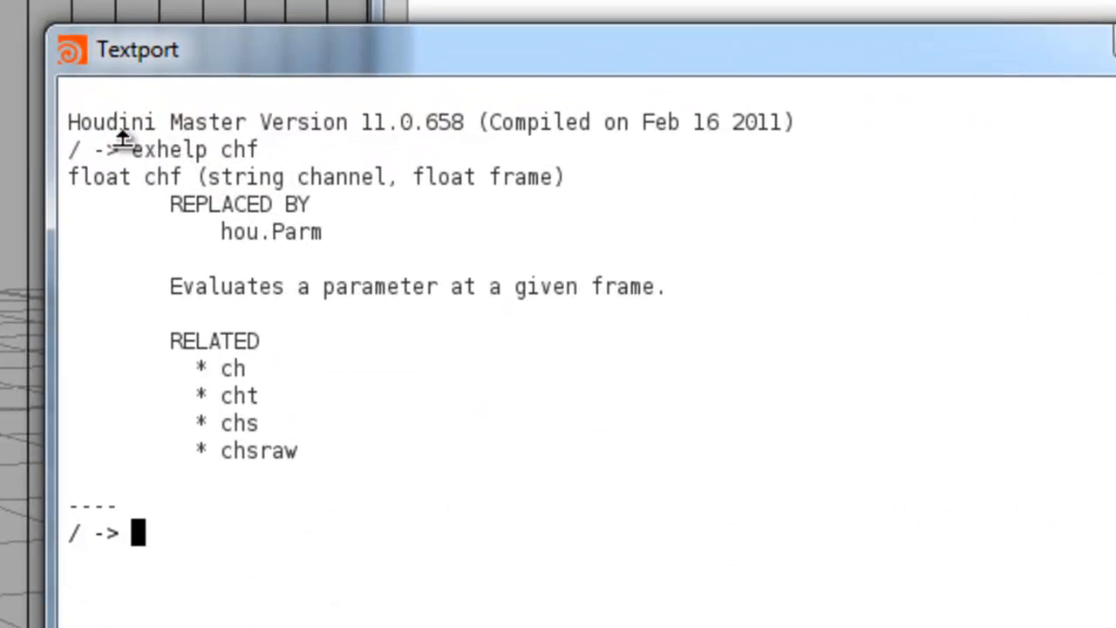
{"action": "left_click_drag", "start_coordinate": [131, 149], "coordinate": [240, 150]}
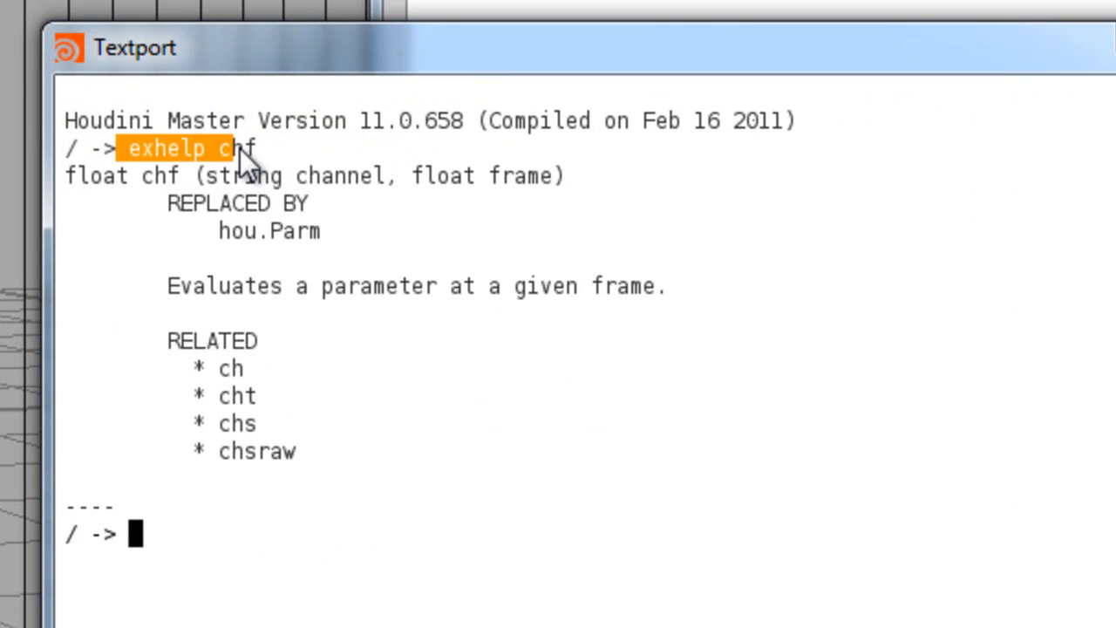
{"action": "type", "text": "exh"}
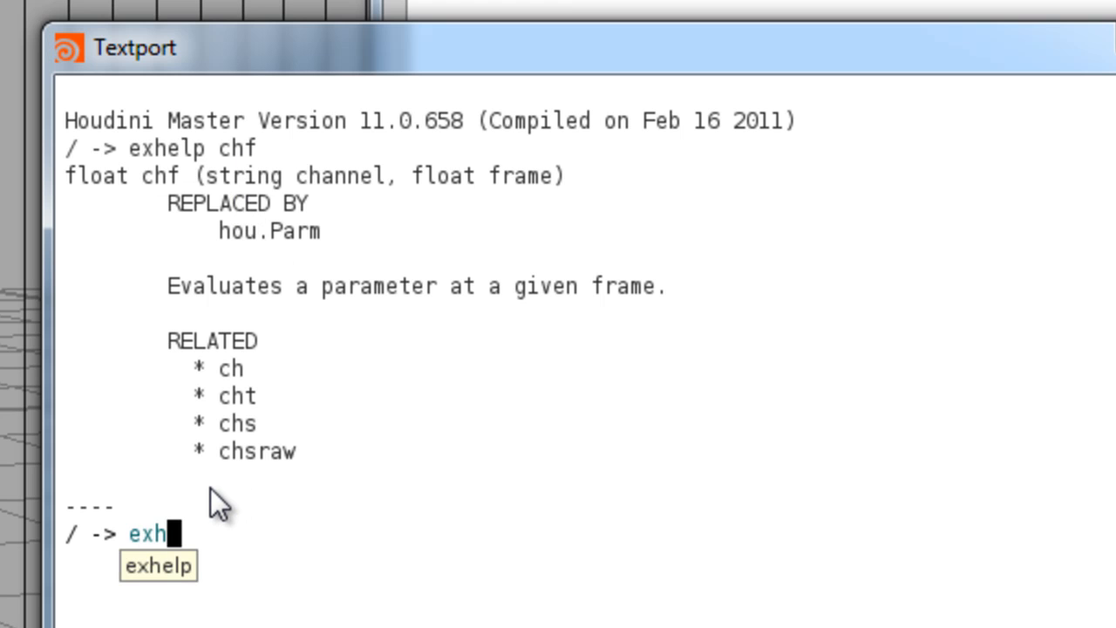
{"action": "type", "text": "elp "}
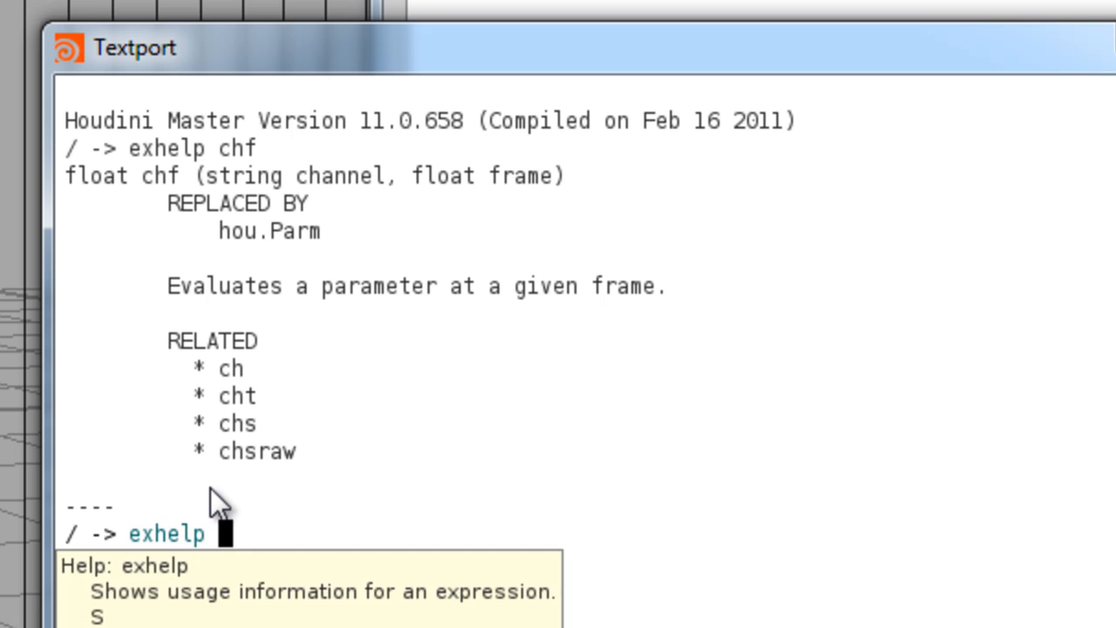
{"action": "type", "text": "chf"}
{"action": "key", "text": "Return"}
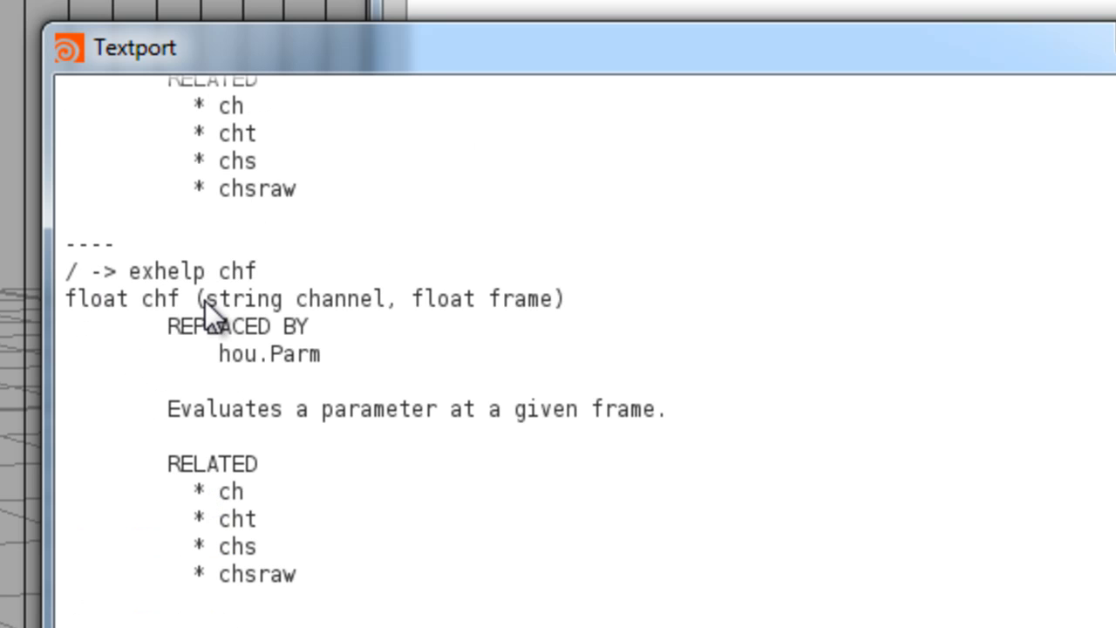
{"action": "left_click_drag", "start_coordinate": [205, 301], "coordinate": [551, 305]}
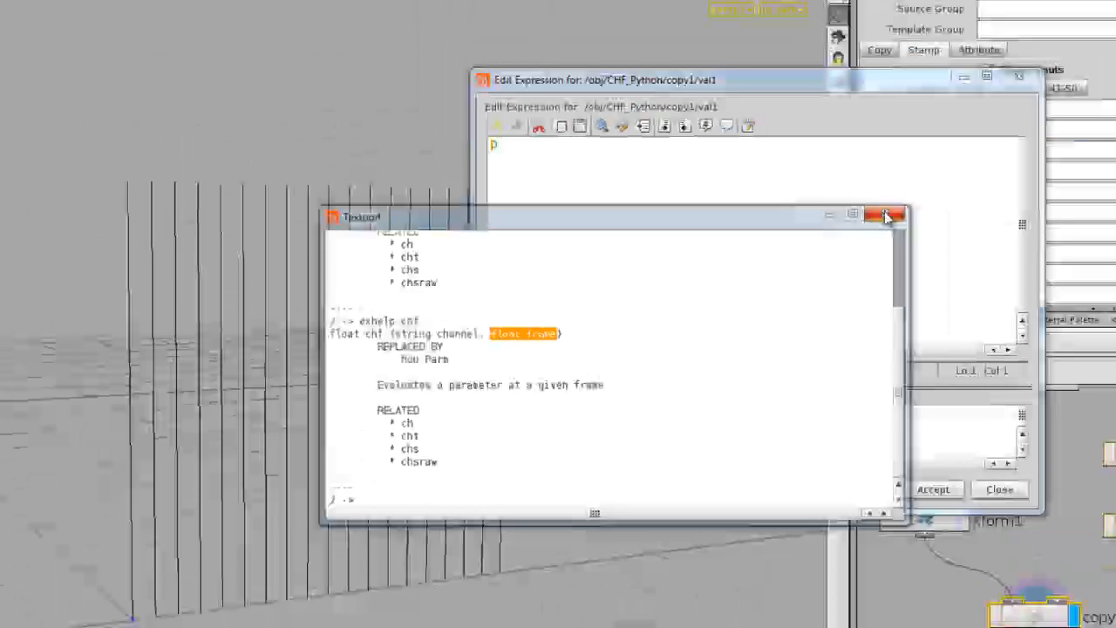
{"action": "left_click", "coordinate": [885, 218]}
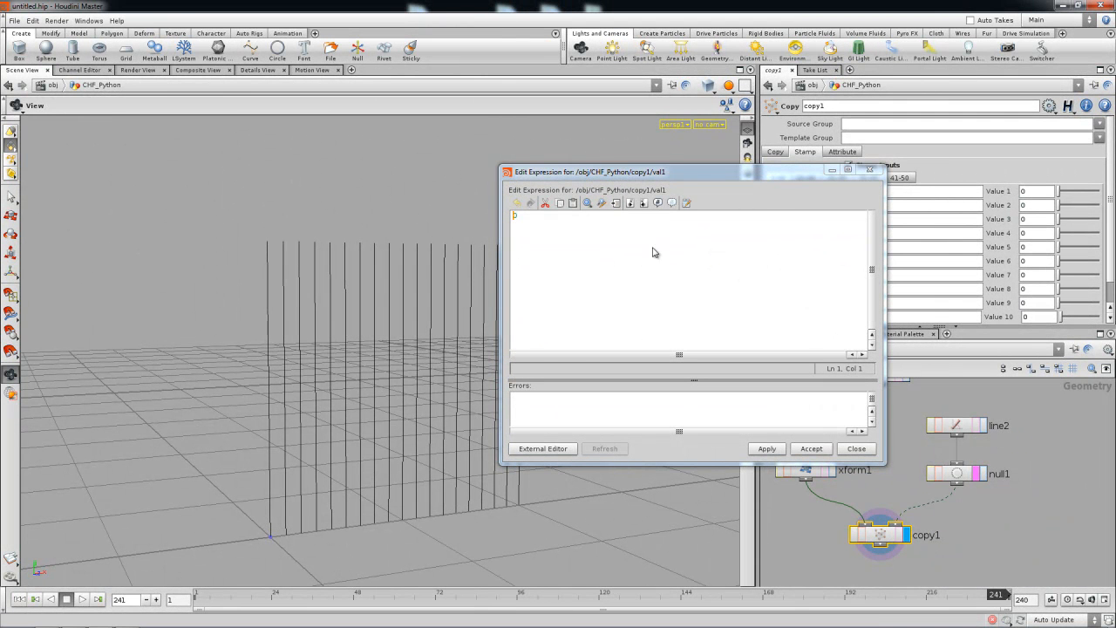
Write the expression chf("../null1/sample", $PT) for copy1's first stamp value in the external text editor.
{"action": "left_click", "coordinate": [686, 203]}
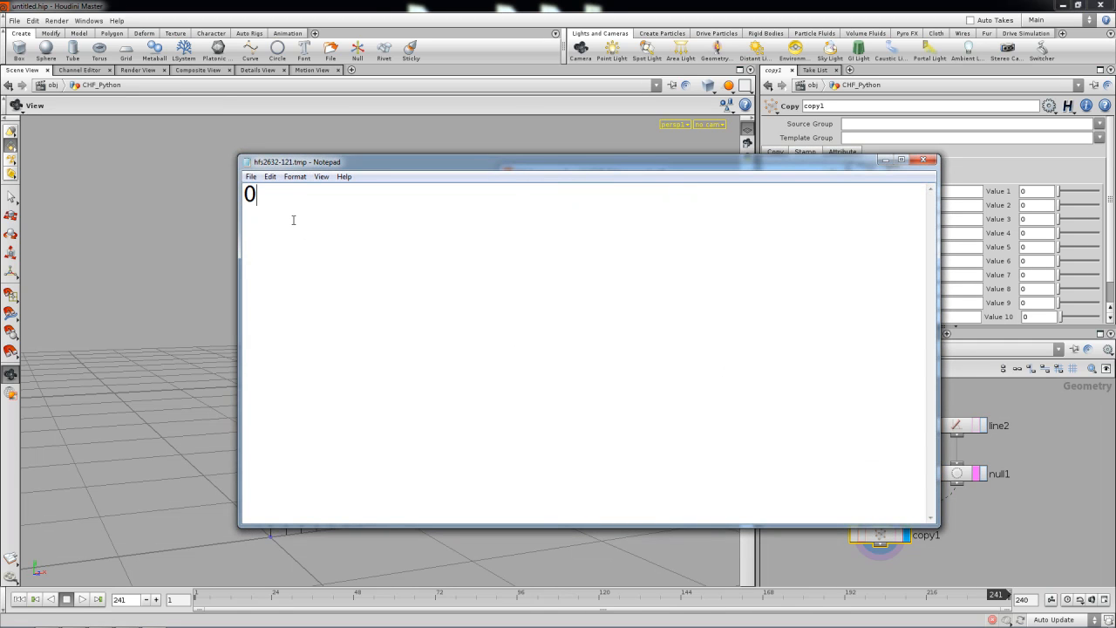
{"action": "key", "text": "BackSpace"}
{"action": "type", "text": "chf("}
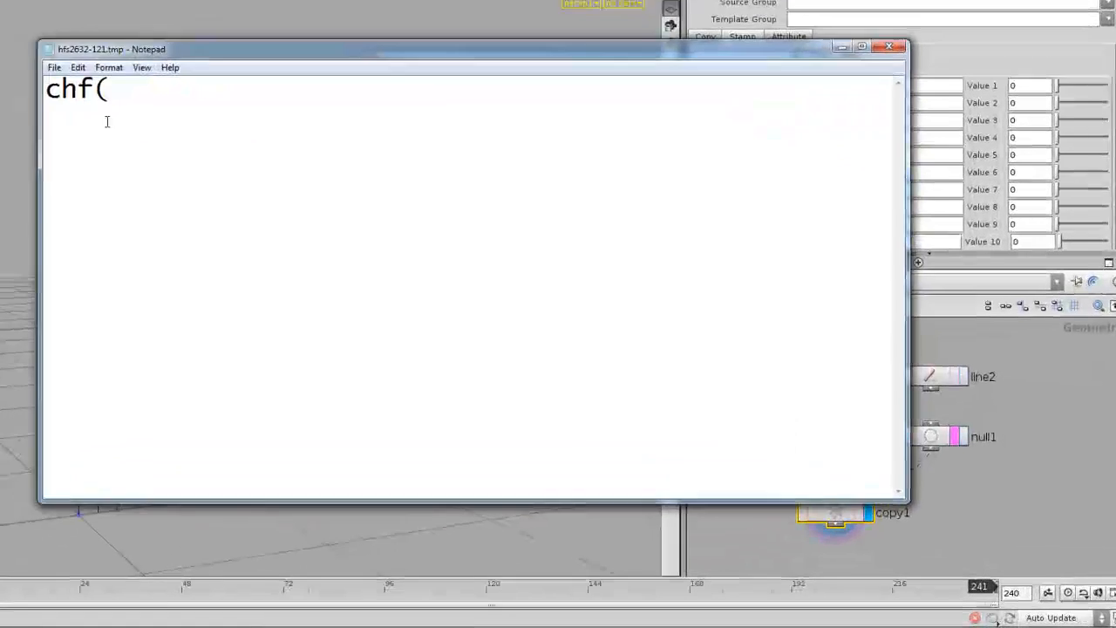
{"action": "left_click_drag", "start_coordinate": [381, 33], "coordinate": [261, 19]}
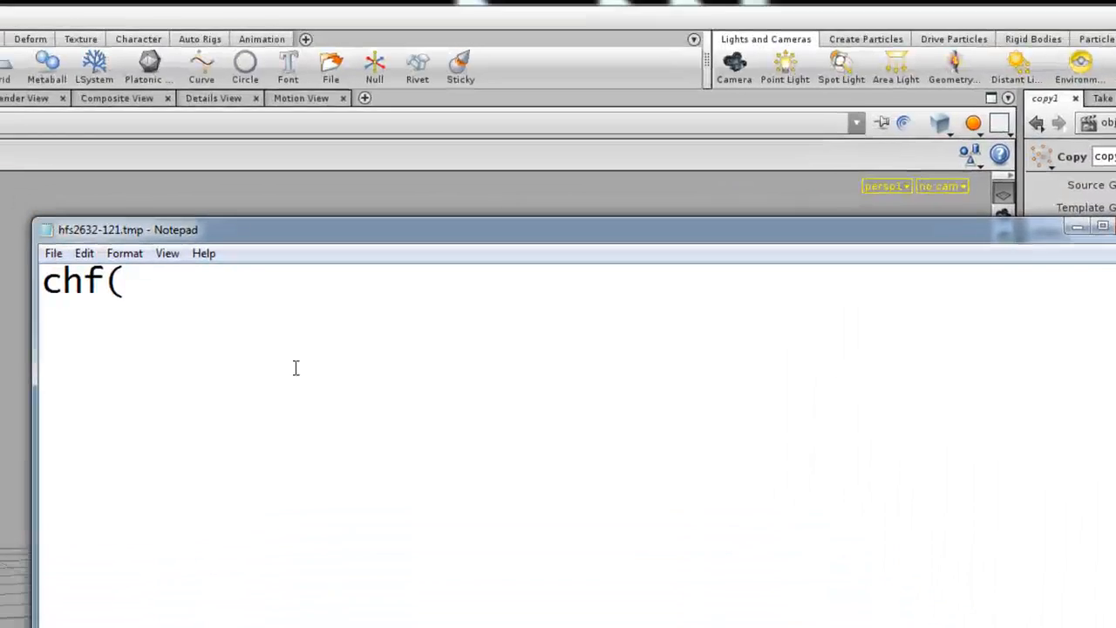
{"action": "type", "text": "\""}
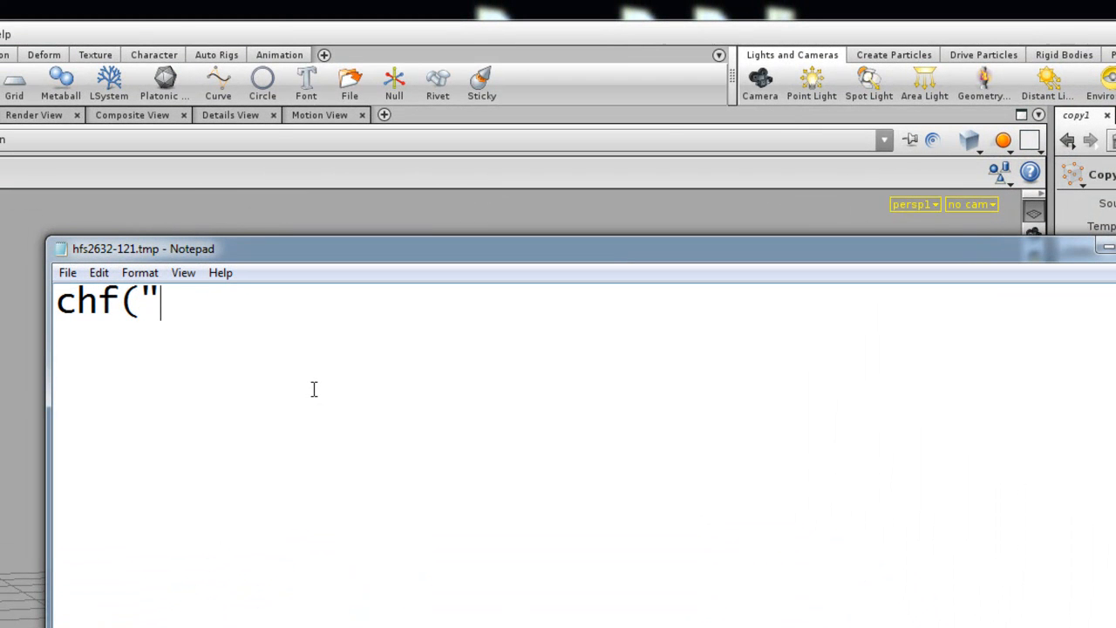
{"action": "type", "text": "../nu"}
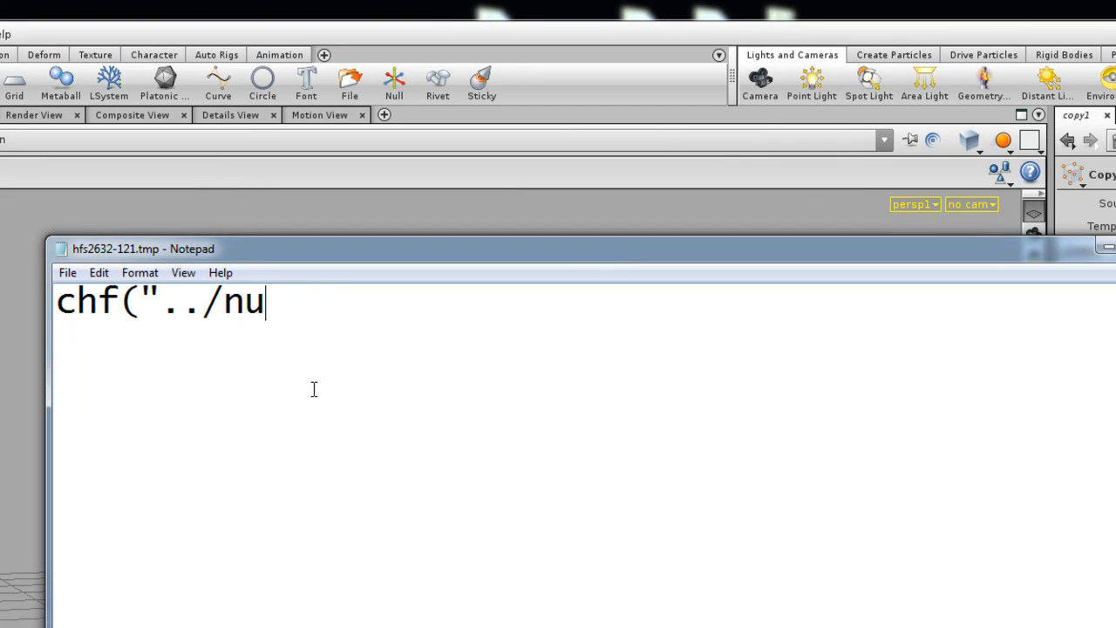
{"action": "type", "text": "ll1/sample\""}
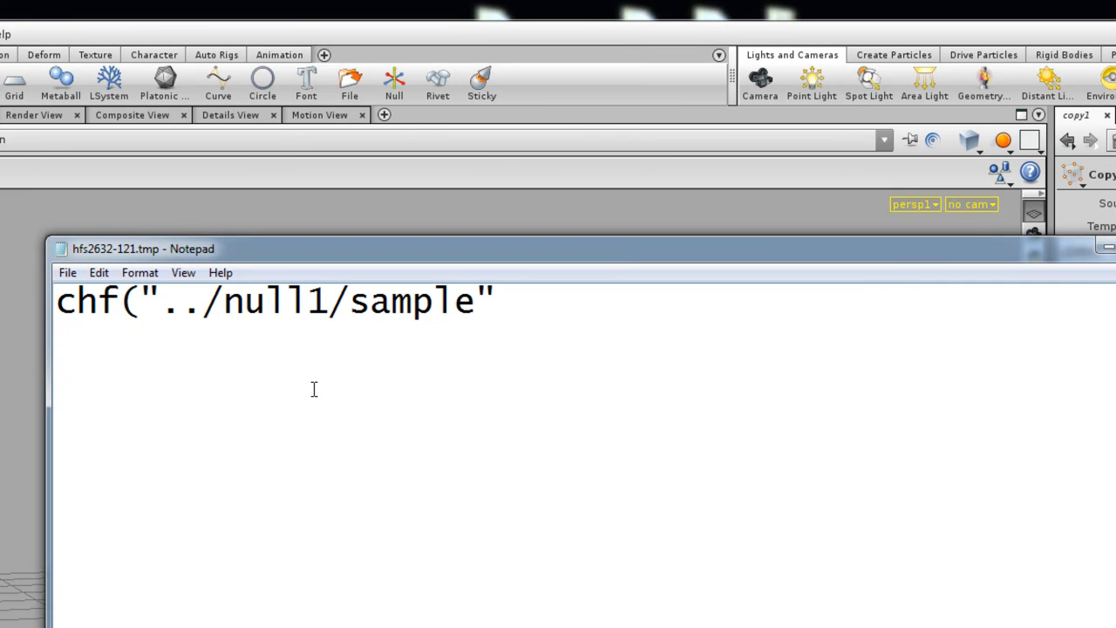
{"action": "left_click_drag", "start_coordinate": [475, 303], "coordinate": [356, 303]}
{"action": "left_click", "coordinate": [514, 306]}
{"action": "type", "text": ", $PT"}
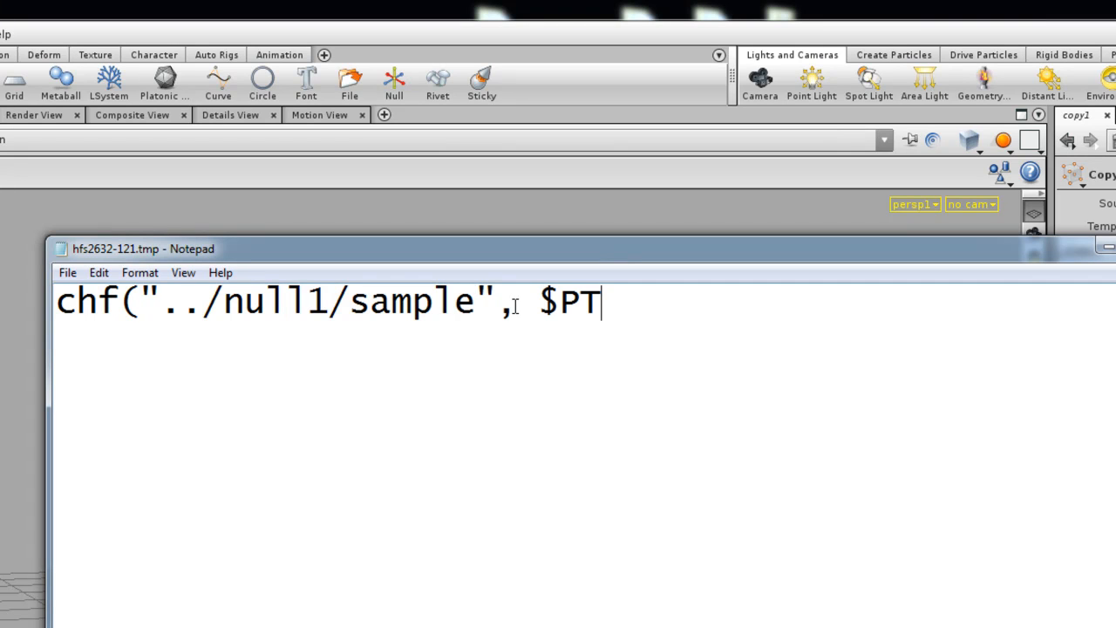
{"action": "type", "text": ")"}
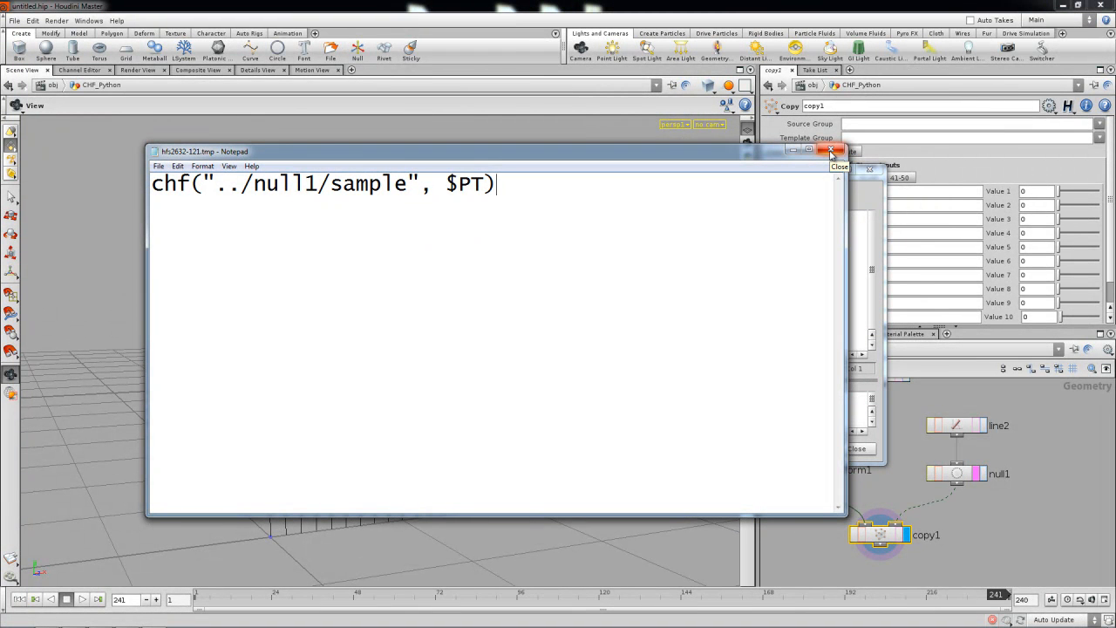
Save the external expression file and apply the chf expression to copy1's first stamp value.
{"action": "left_click", "coordinate": [831, 155]}
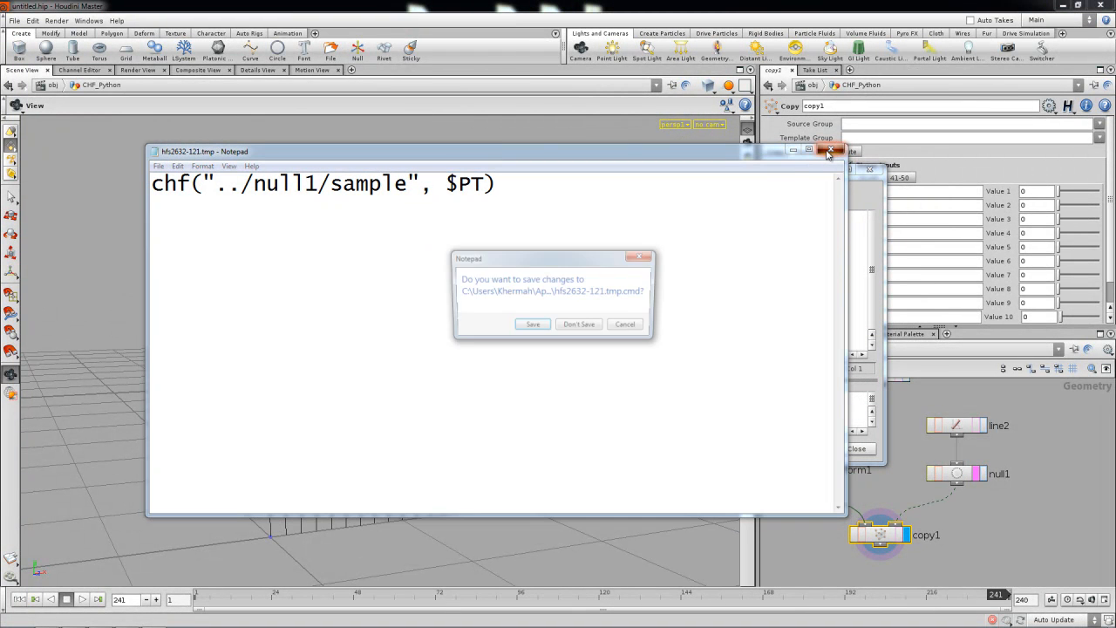
{"action": "left_click", "coordinate": [533, 328]}
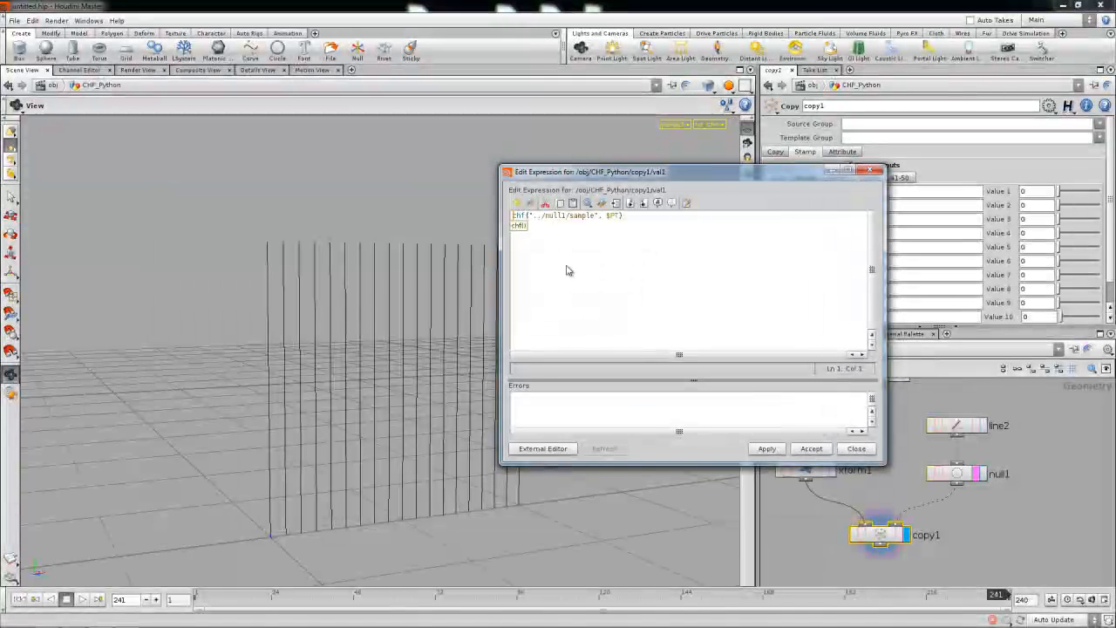
{"action": "left_click", "coordinate": [766, 449]}
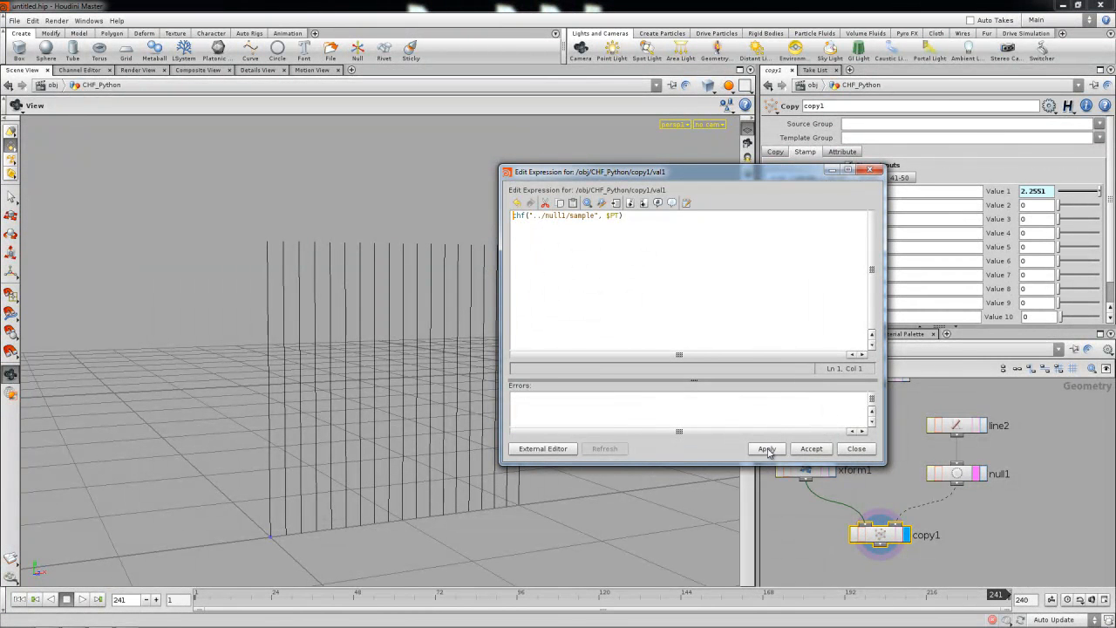
{"action": "left_click", "coordinate": [811, 450]}
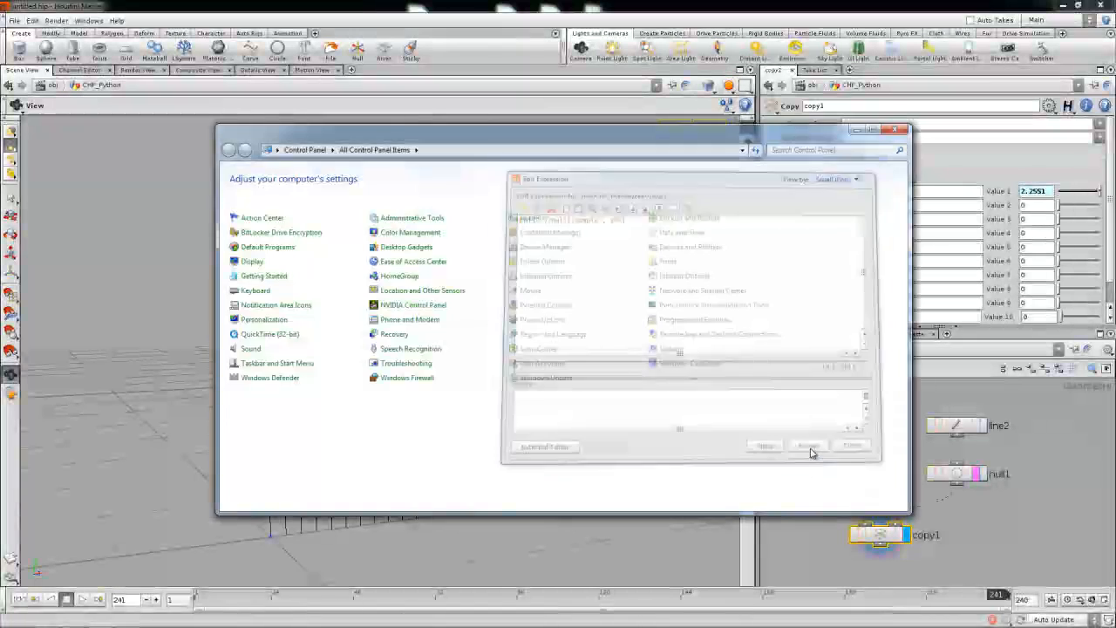
Show xform1's parameters and try a Y scale of 1.1 on the copied lines.
{"action": "double_click", "coordinate": [861, 193]}
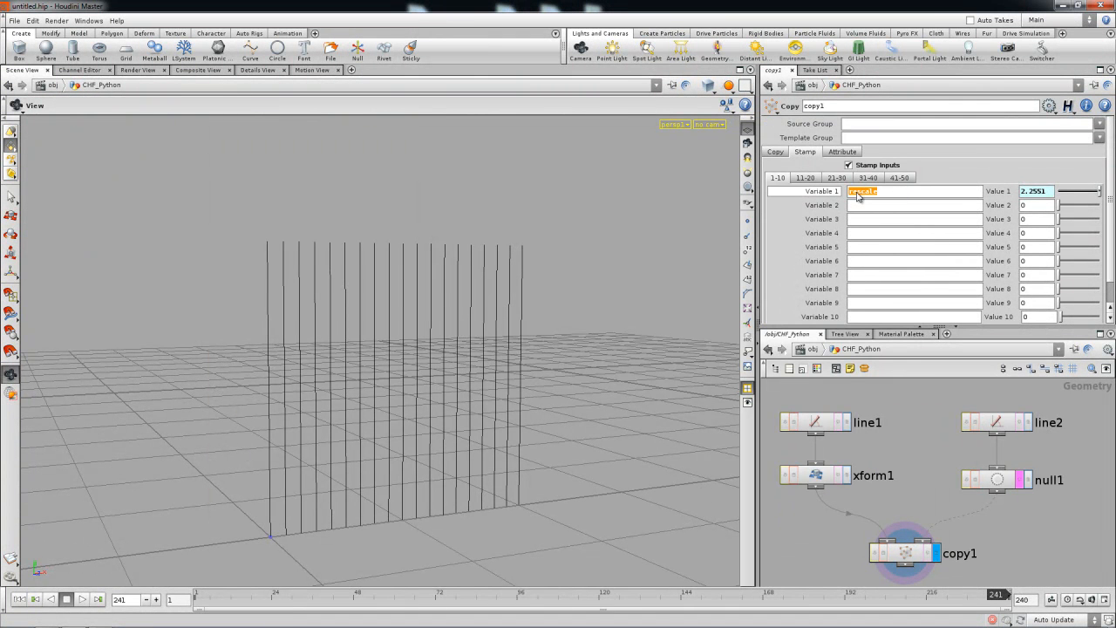
{"action": "left_click", "coordinate": [820, 478]}
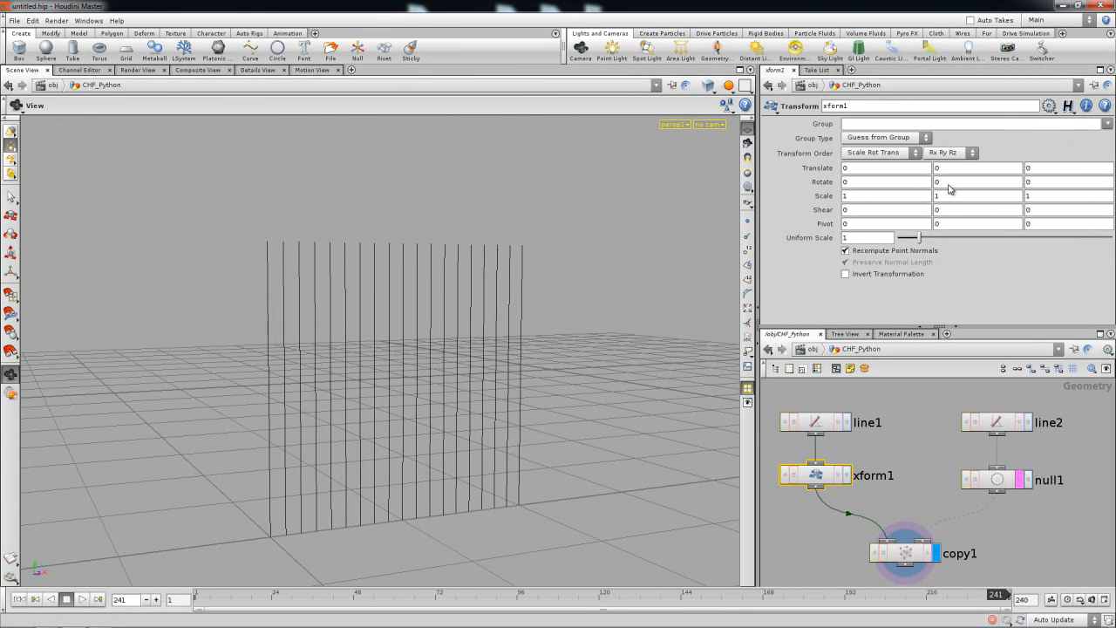
{"action": "mouse_move", "coordinate": [945, 199]}
{"action": "middle_mouse_down"}
{"action": "mouse_move", "coordinate": [959, 201]}
{"action": "mouse_move", "coordinate": [948, 200]}
{"action": "middle_mouse_up"}
{"action": "right_click_drag", "start_coordinate": [408, 307], "coordinate": [394, 429]}
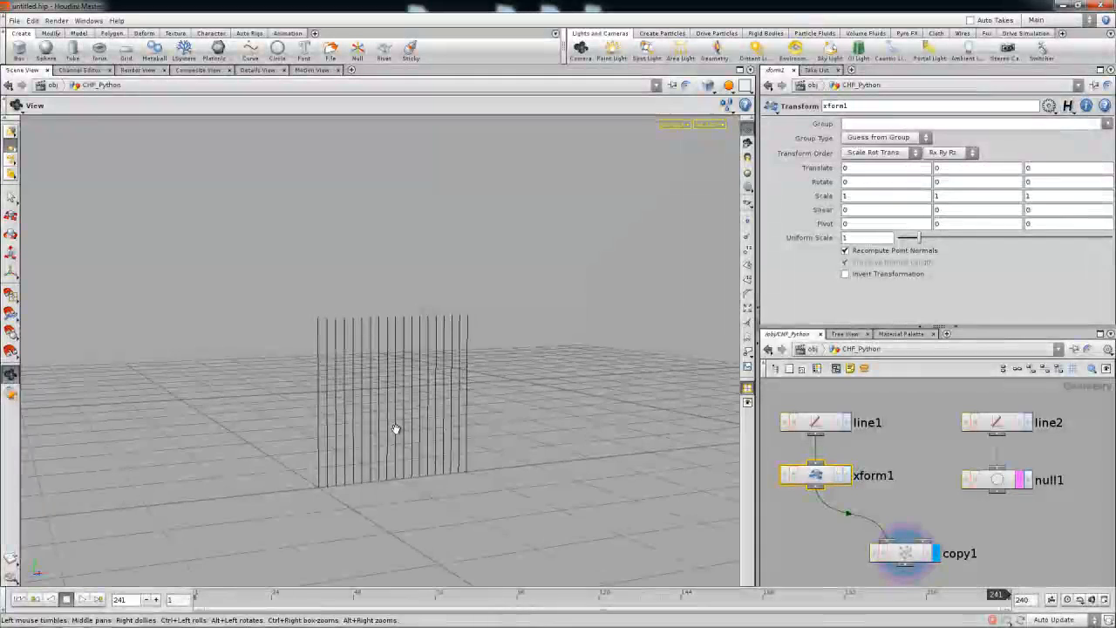
{"action": "mouse_move", "coordinate": [949, 199]}
{"action": "middle_mouse_down"}
{"action": "mouse_move", "coordinate": [991, 200]}
{"action": "mouse_move", "coordinate": [963, 201]}
{"action": "middle_mouse_up"}
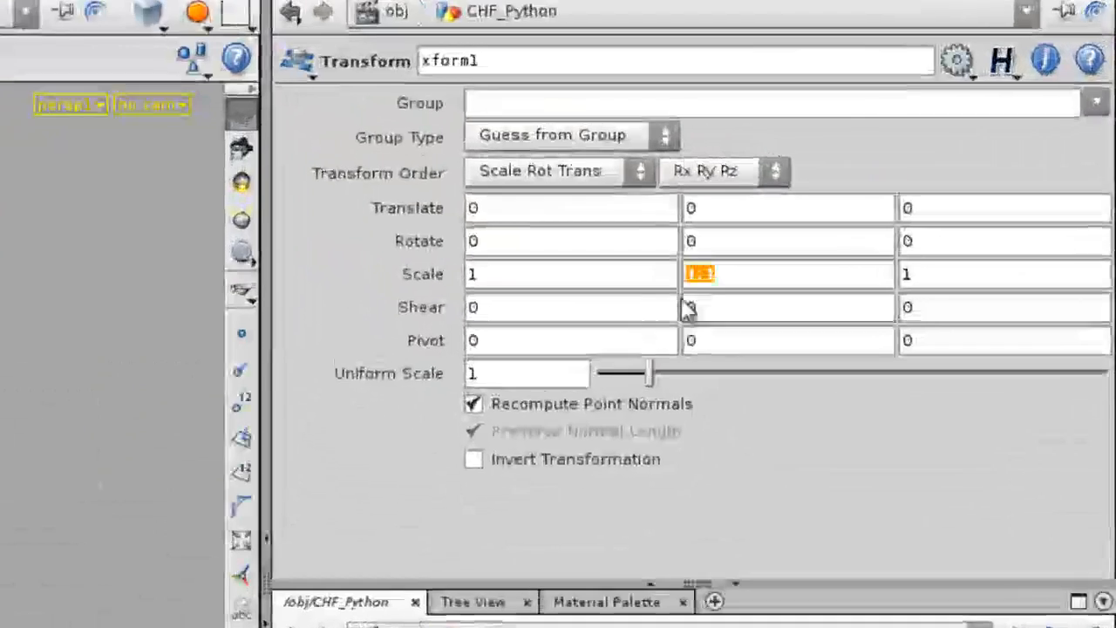
Set xform1's Y scale to the expression stamp("../copy1", "rescale", 0).
{"action": "type", "text": "stamp"}
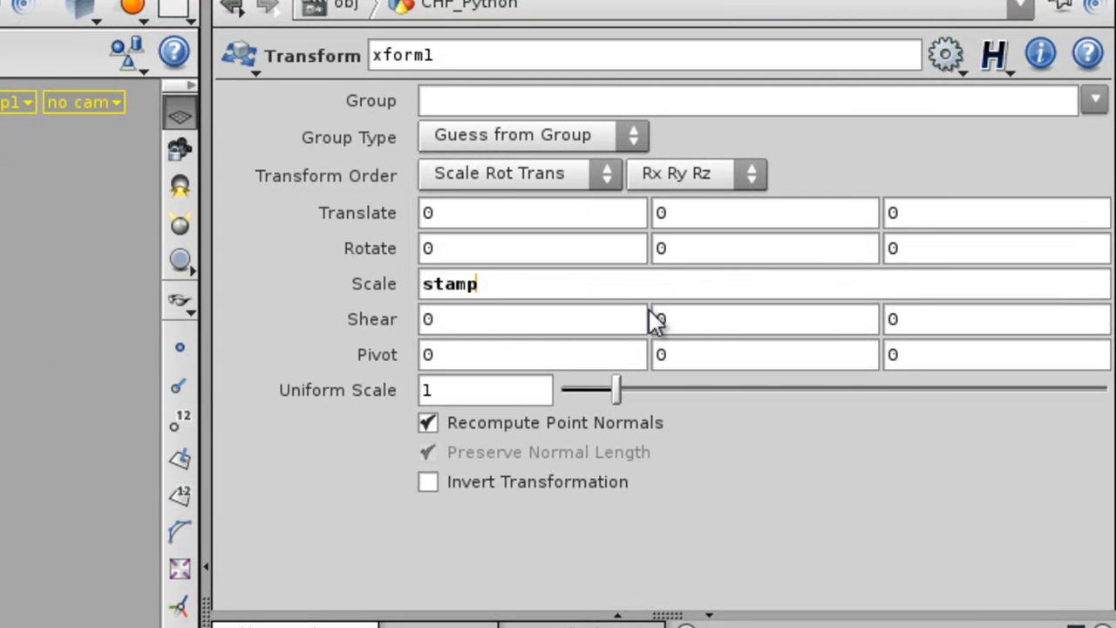
{"action": "type", "text": "(\"../c"}
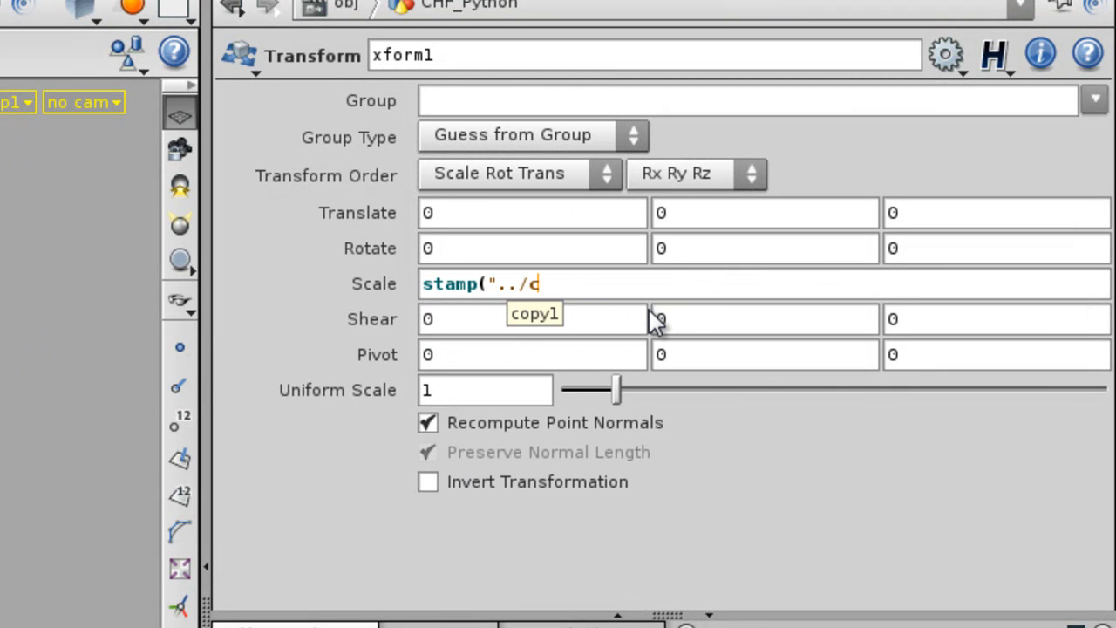
{"action": "key", "text": "Down"}
{"action": "key", "text": "Return"}
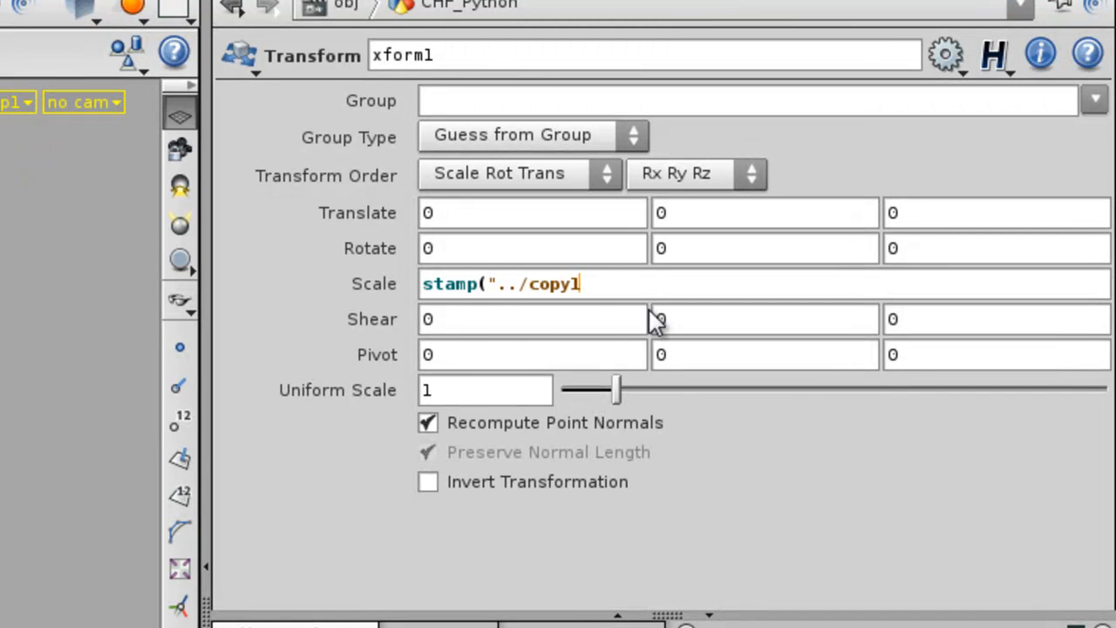
{"action": "type", "text": "\", "}
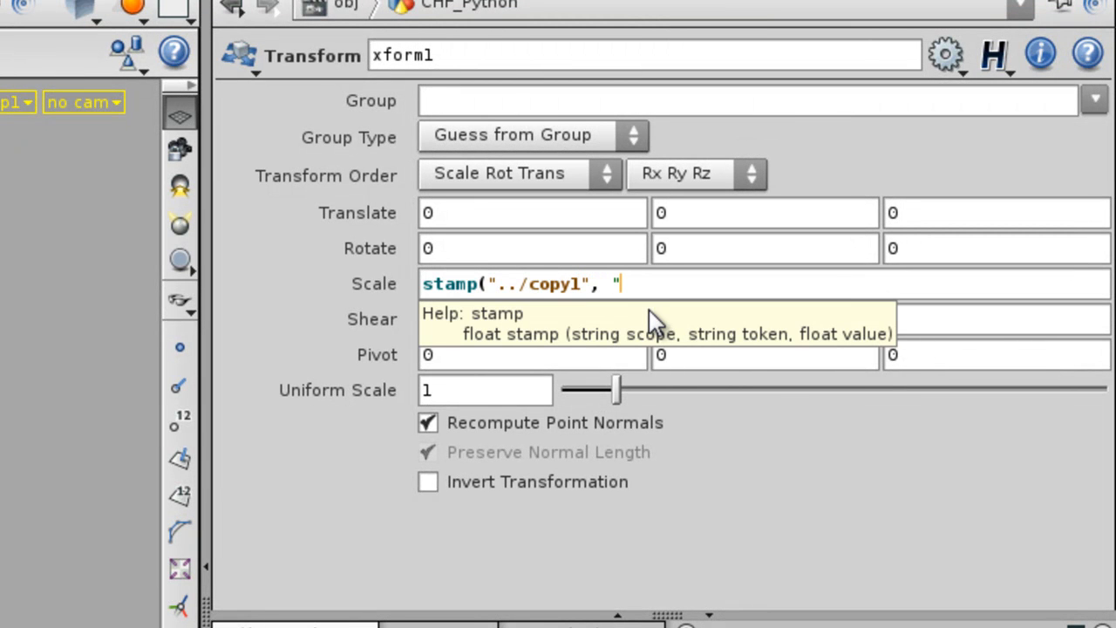
{"action": "type", "text": "\"rescale"}
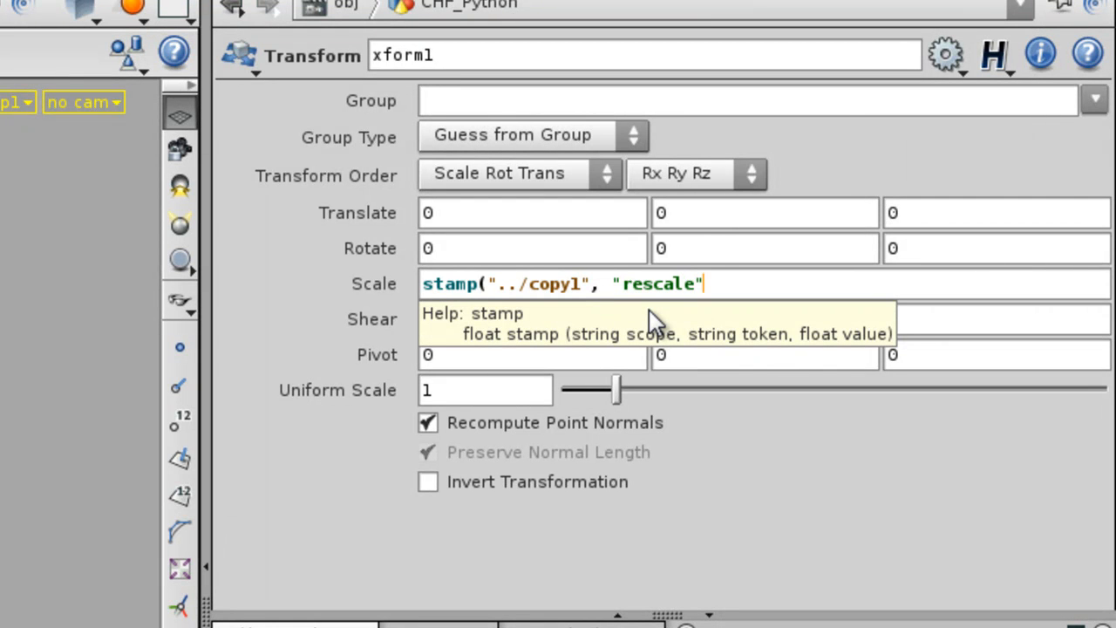
{"action": "type", "text": "\", 0)"}
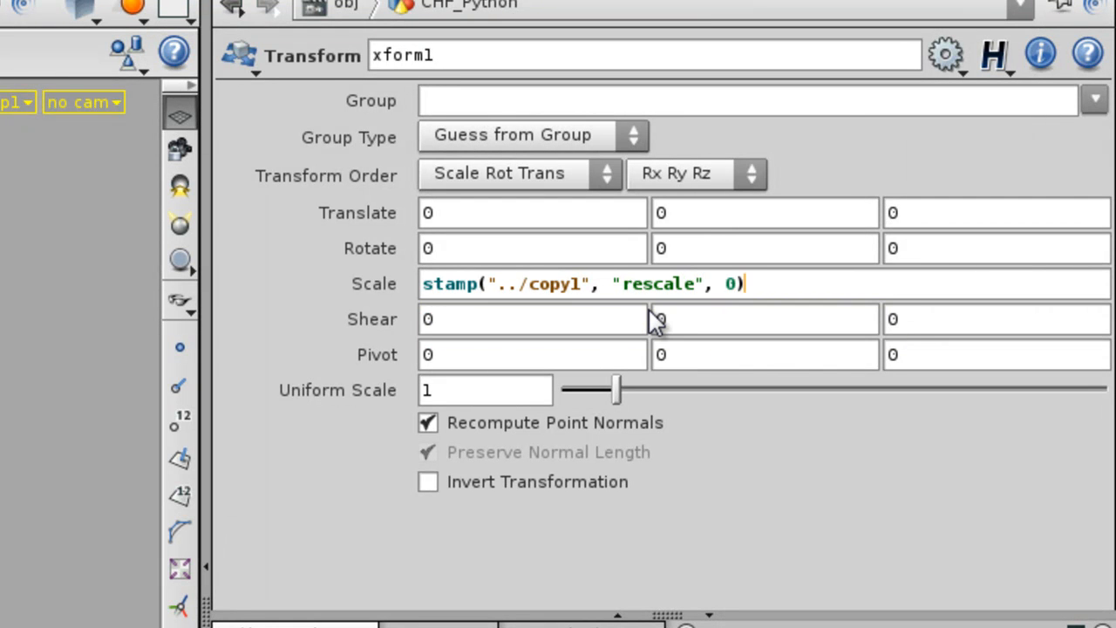
{"action": "key", "text": "Return"}
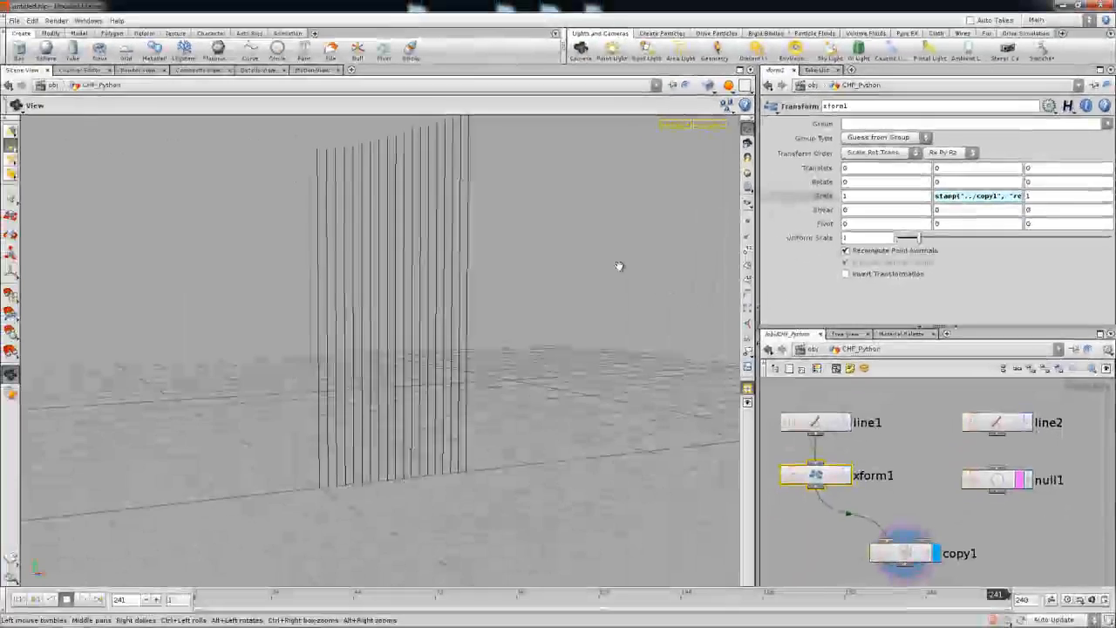
Open null1's sample channel in the Channel Editor and frame its whole curve beside the copied lines.
{"action": "right_click_drag", "start_coordinate": [593, 262], "coordinate": [471, 253]}
{"action": "right_click_drag", "start_coordinate": [419, 303], "coordinate": [501, 324]}
{"action": "middle_click_drag", "start_coordinate": [460, 311], "coordinate": [468, 330]}
{"action": "left_click_drag", "start_coordinate": [468, 330], "coordinate": [455, 328]}
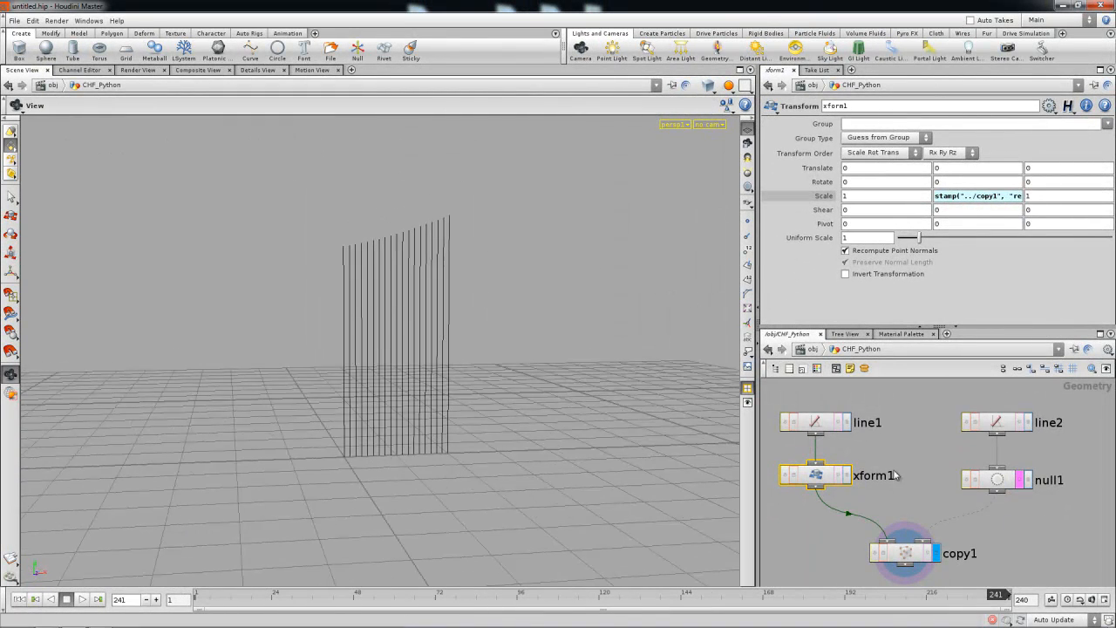
{"action": "left_click", "coordinate": [997, 480]}
{"action": "left_click", "coordinate": [809, 140], "text": "shift"}
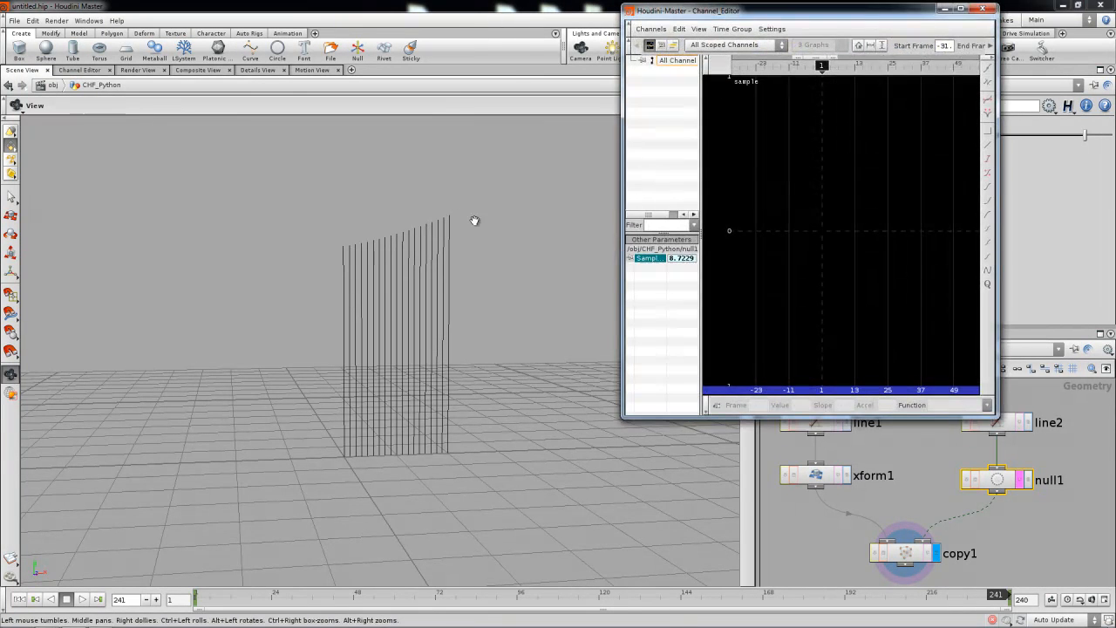
{"action": "right_click_drag", "start_coordinate": [505, 220], "coordinate": [437, 345]}
{"action": "middle_click_drag", "start_coordinate": [844, 202], "coordinate": [838, 227]}
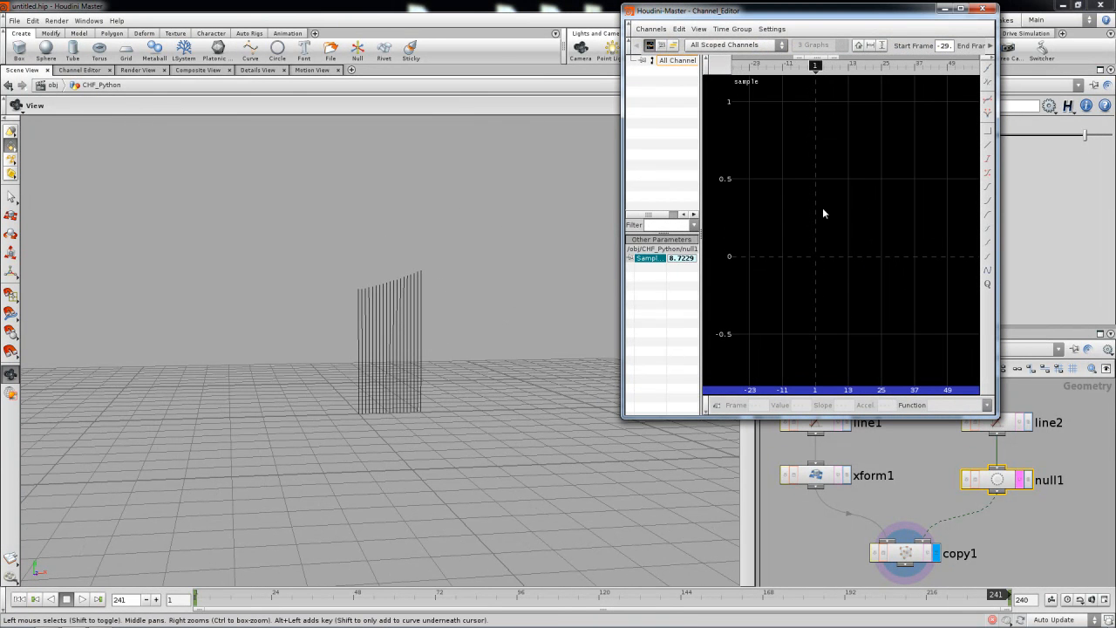
{"action": "key", "text": "h"}
{"action": "middle_click_drag", "start_coordinate": [758, 284], "coordinate": [779, 246]}
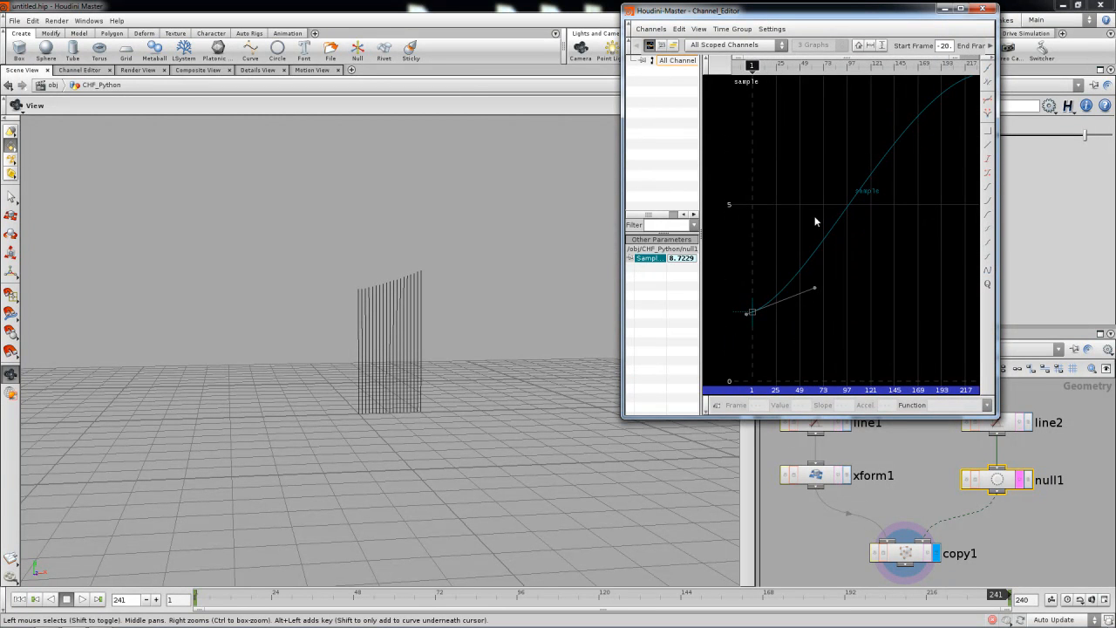
Pull the outgoing tangent of the sample curve's first keyframe steeply down, to a slope of about -1.8.
{"action": "right_click_drag", "start_coordinate": [877, 207], "coordinate": [801, 238]}
{"action": "left_click_drag", "start_coordinate": [842, 271], "coordinate": [846, 443]}
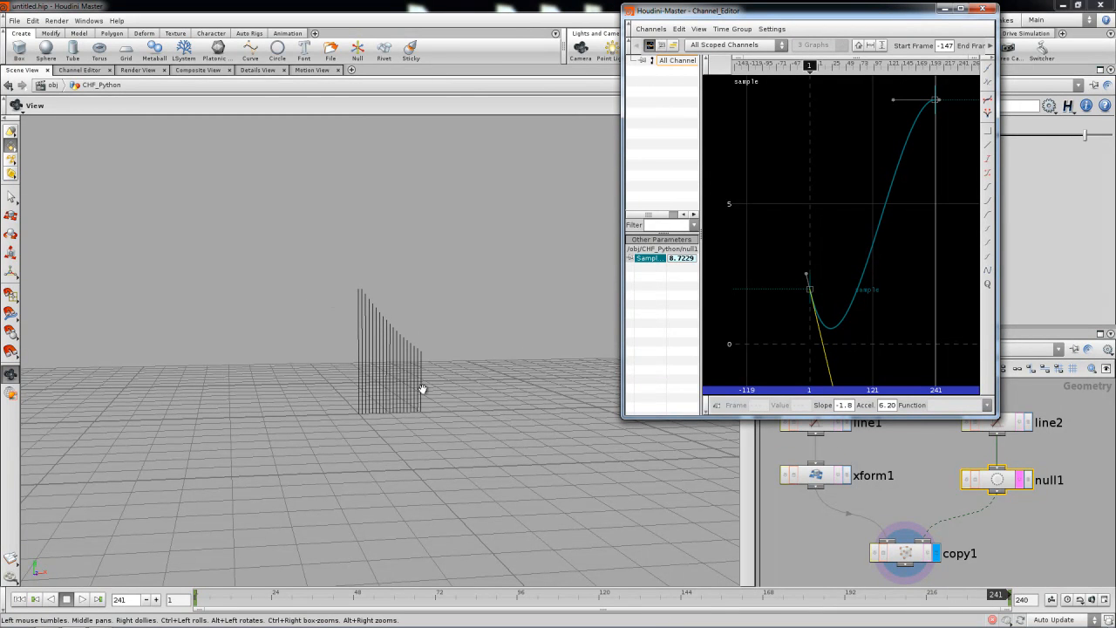
{"action": "left_click_drag", "start_coordinate": [463, 369], "coordinate": [559, 407]}
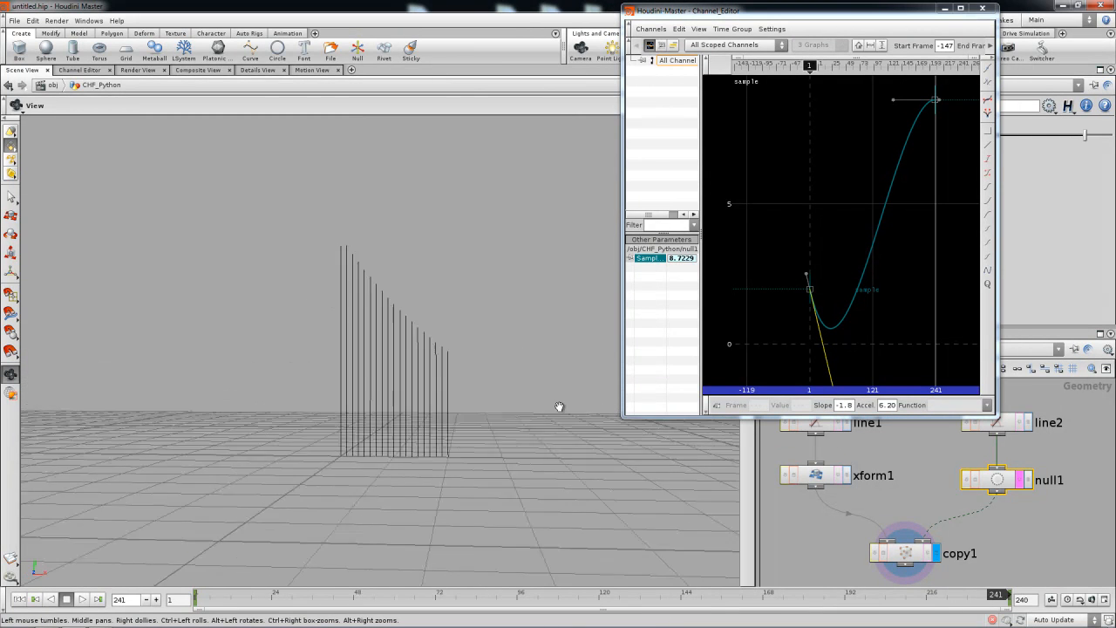
Move the Channel Editor off the node parameters and set line2's number of points to 240.
{"action": "left_click_drag", "start_coordinate": [787, 11], "coordinate": [582, 88]}
{"action": "left_click", "coordinate": [994, 423]}
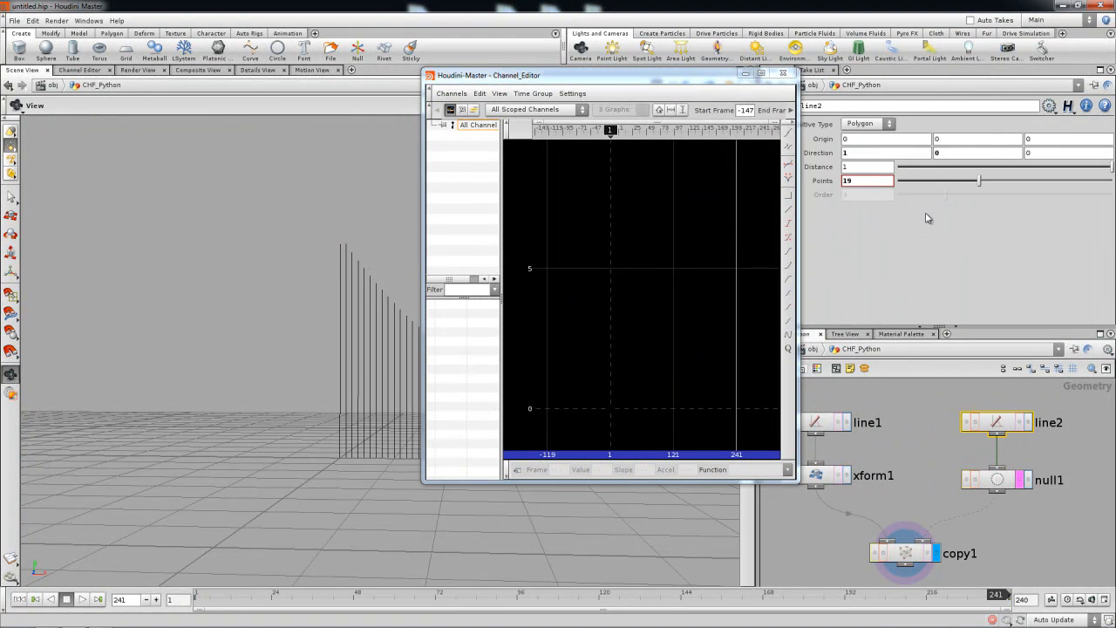
{"action": "double_click", "coordinate": [872, 186]}
{"action": "type", "text": "240"}
{"action": "key", "text": "Return"}
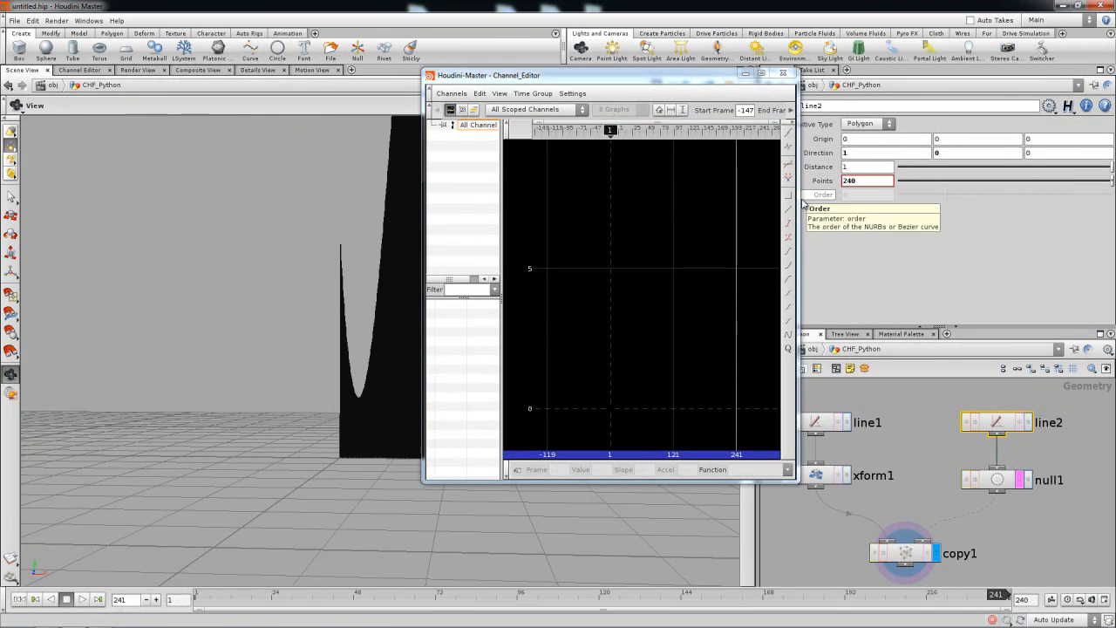
{"action": "left_click_drag", "start_coordinate": [283, 290], "coordinate": [262, 425]}
{"action": "left_click_drag", "start_coordinate": [334, 337], "coordinate": [306, 414]}
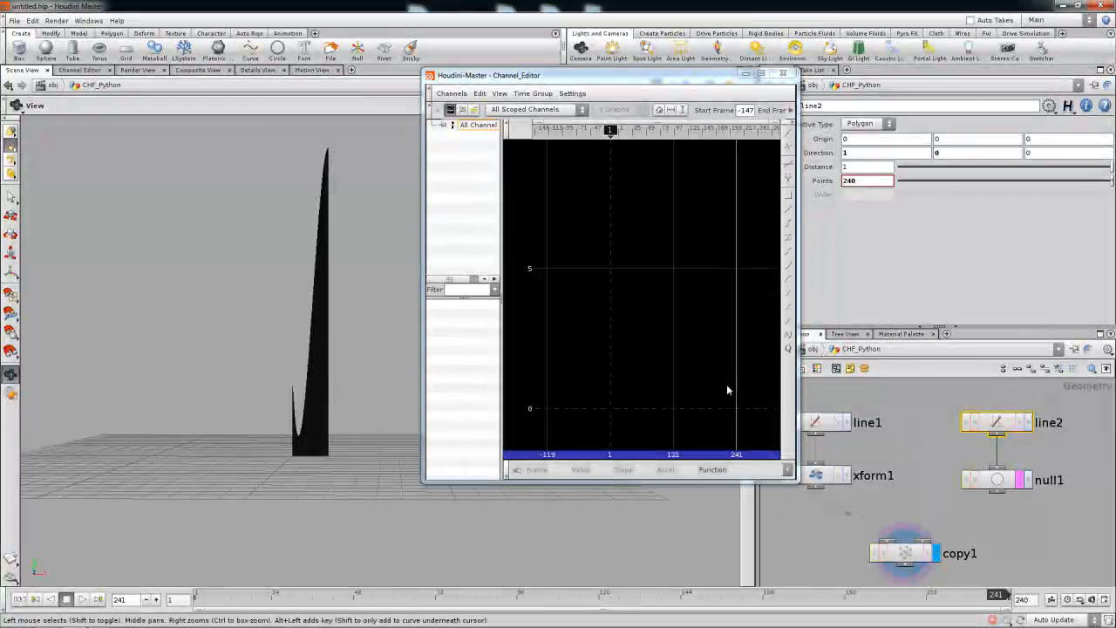
Swing the first keyframe's outgoing tangent on null1's sample curve straight up to just above value 10.
{"action": "left_click", "coordinate": [997, 480]}
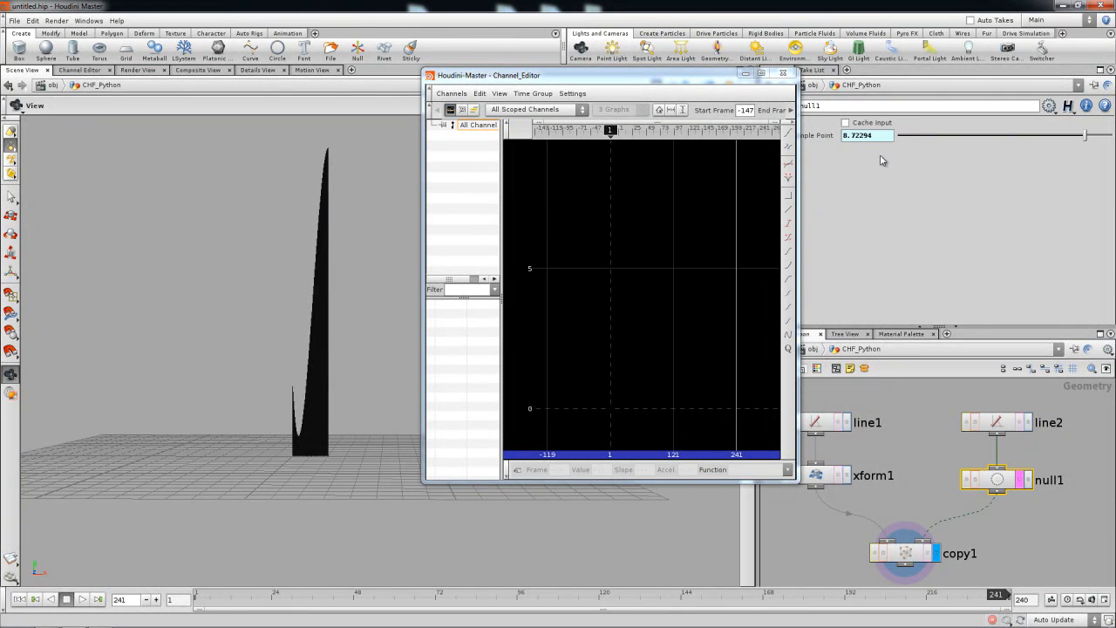
{"action": "right_click_drag", "start_coordinate": [675, 308], "coordinate": [539, 379]}
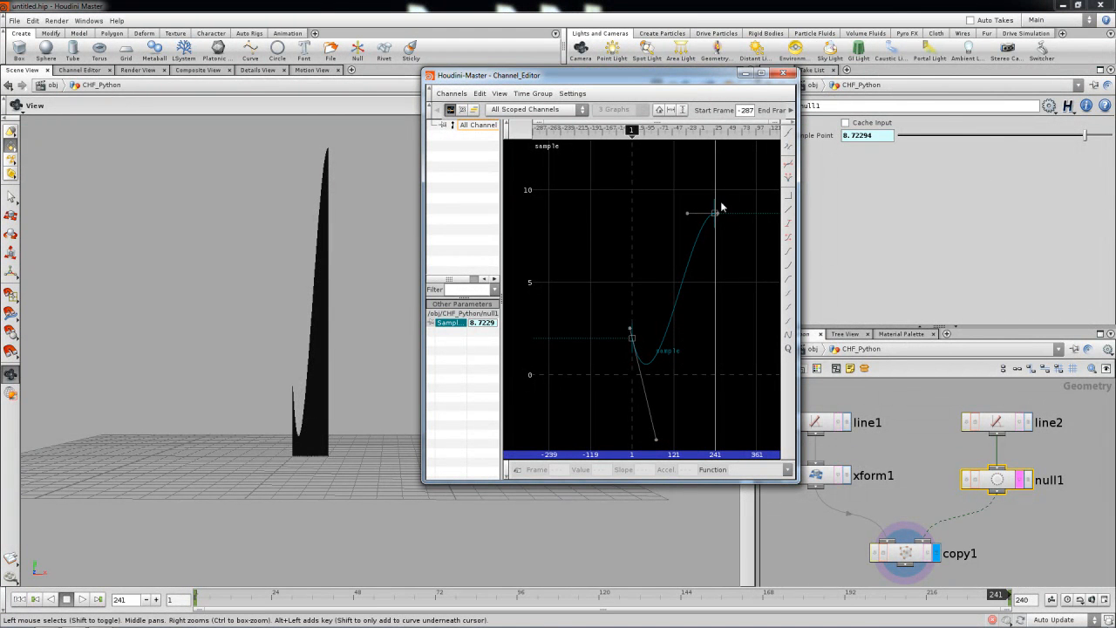
{"action": "left_click_drag", "start_coordinate": [656, 438], "coordinate": [632, 152]}
{"action": "left_click_drag", "start_coordinate": [241, 363], "coordinate": [356, 347]}
{"action": "right_click_drag", "start_coordinate": [357, 346], "coordinate": [554, 317]}
{"action": "left_click_drag", "start_coordinate": [305, 306], "coordinate": [419, 348]}
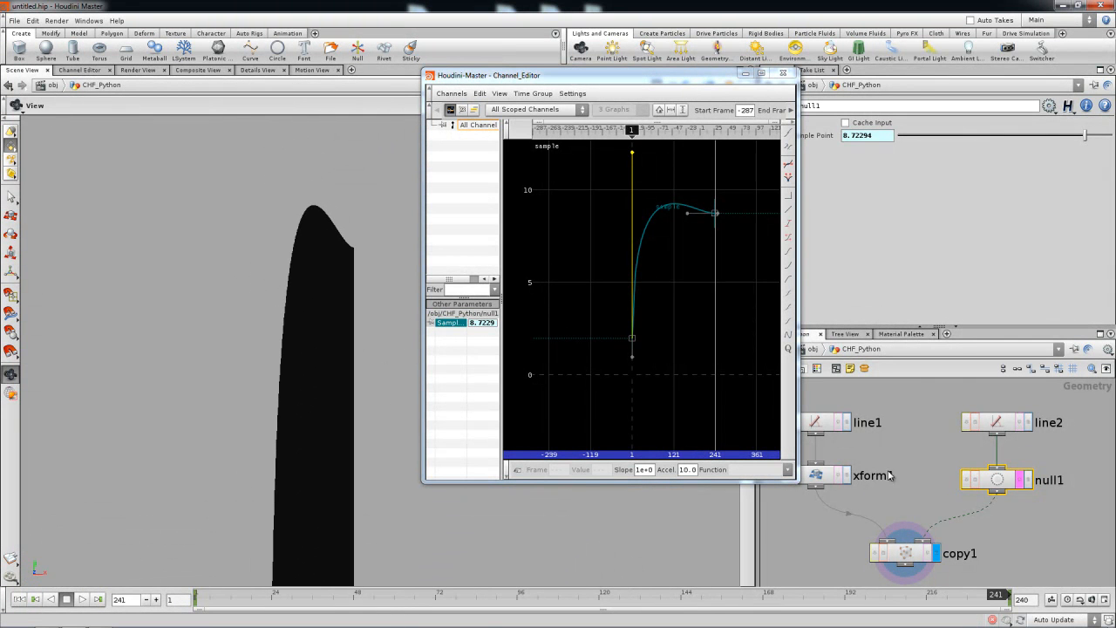
Increase line2's distance to 7.3 to spread the copied lines apart.
{"action": "left_click", "coordinate": [999, 422]}
{"action": "middle_click_drag", "start_coordinate": [846, 166], "coordinate": [1115, 169]}
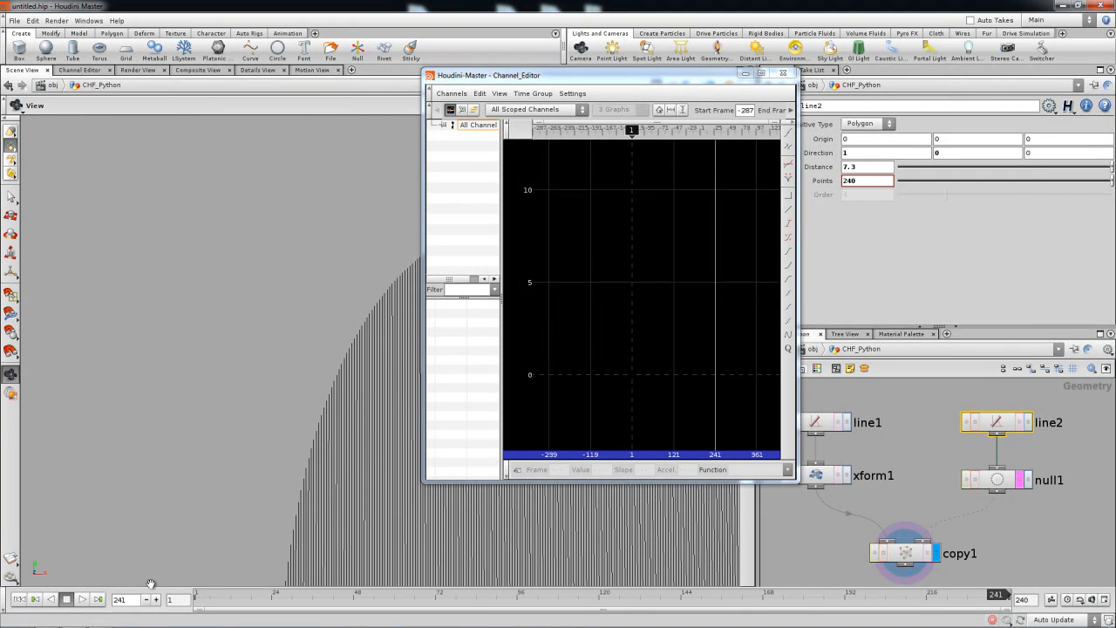
{"action": "left_click_drag", "start_coordinate": [142, 518], "coordinate": [156, 418]}
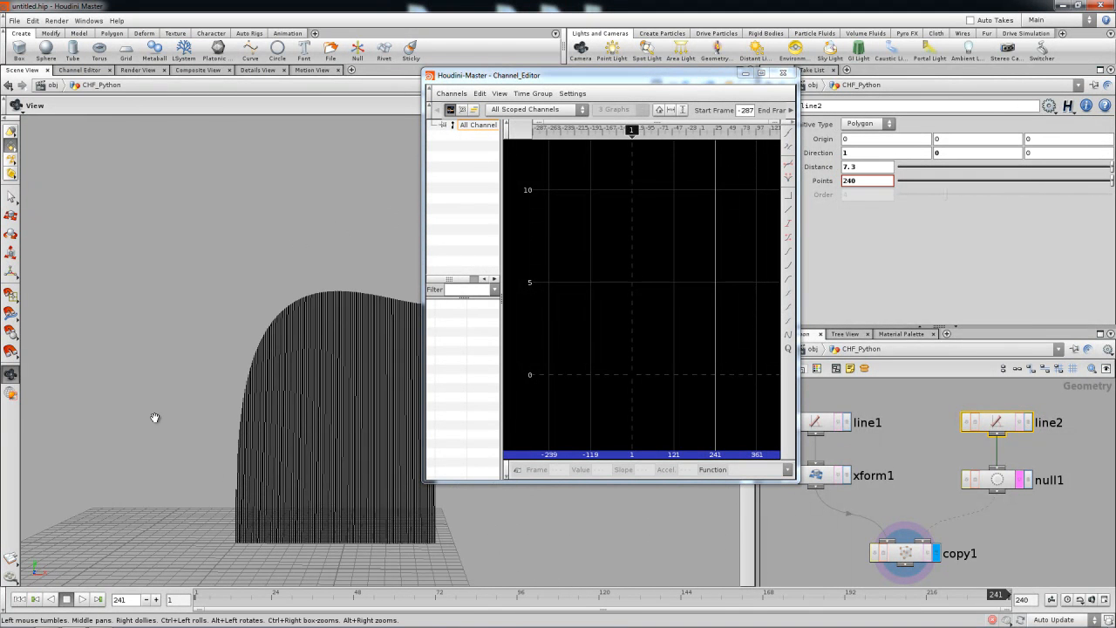
Flatten the first keyframe's outgoing tangent on null1's sample curve to slope 0 with an acceleration of about 5.55.
{"action": "scroll", "coordinate": [661, 356], "scroll_direction": "down", "scroll_amount": 5}
{"action": "left_click", "coordinate": [998, 485]}
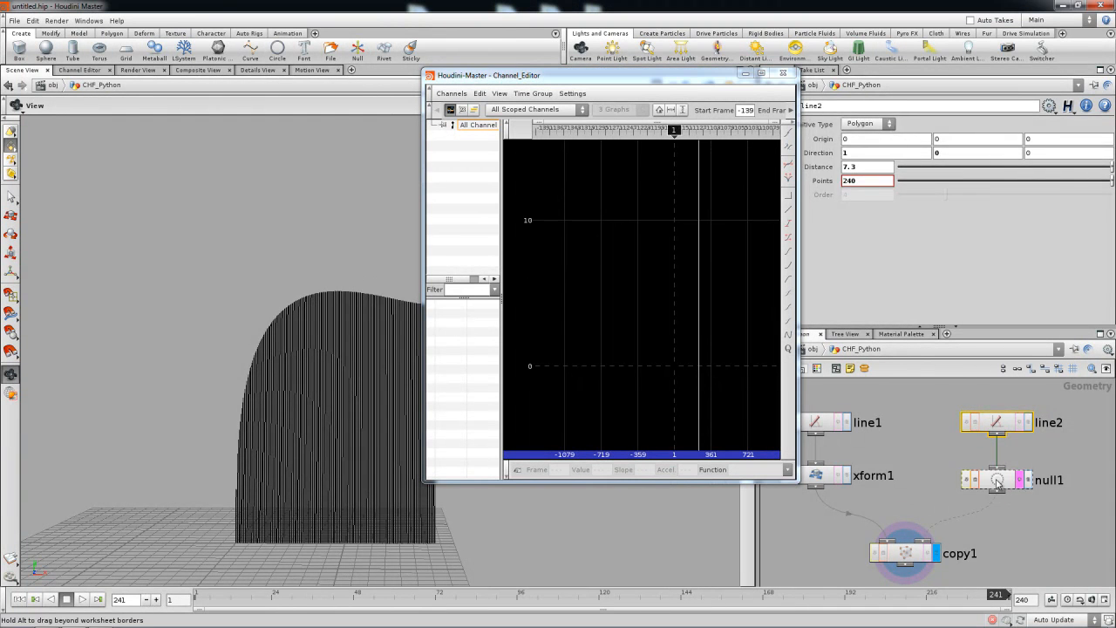
{"action": "left_click", "coordinate": [826, 137]}
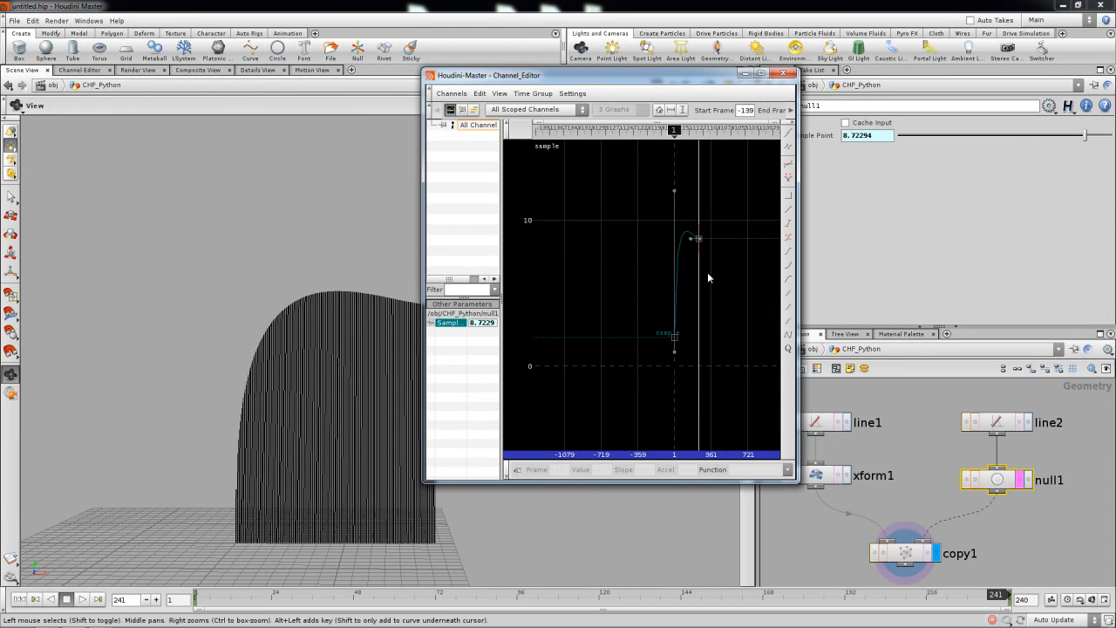
{"action": "left_click_drag", "start_coordinate": [675, 196], "coordinate": [698, 289]}
{"action": "key", "text": "h"}
{"action": "middle_click_drag", "start_coordinate": [674, 278], "coordinate": [674, 261]}
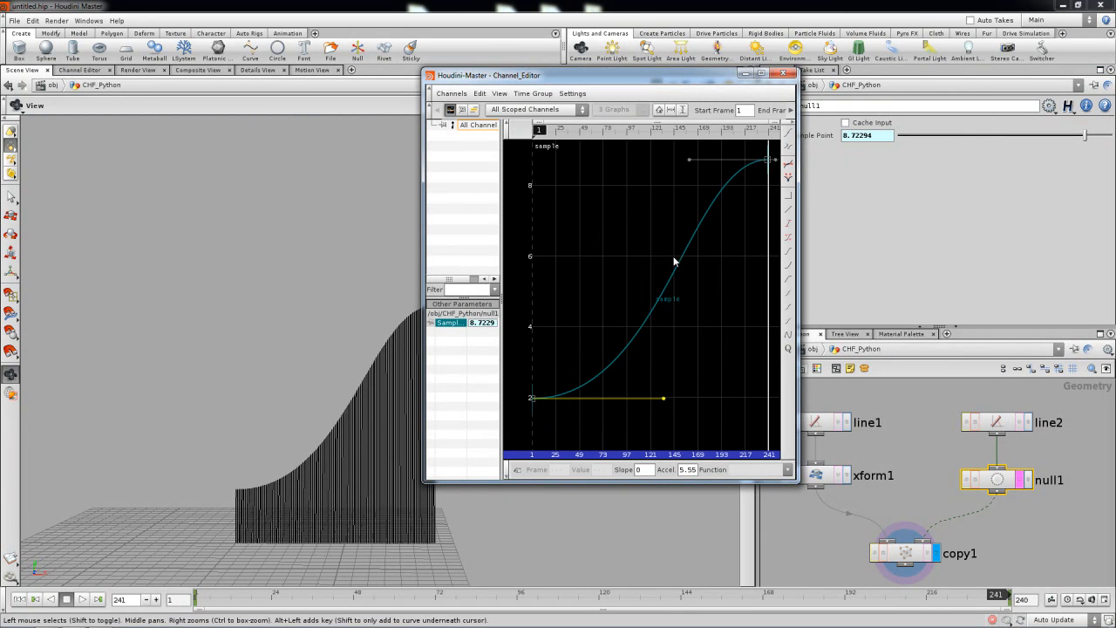
Add a keyframe to the sample curve near frame 105, raise the first key's outgoing tangent to a slope of about 3.51, and close the Channel Editor.
{"action": "left_click_drag", "start_coordinate": [664, 84], "coordinate": [830, 113]}
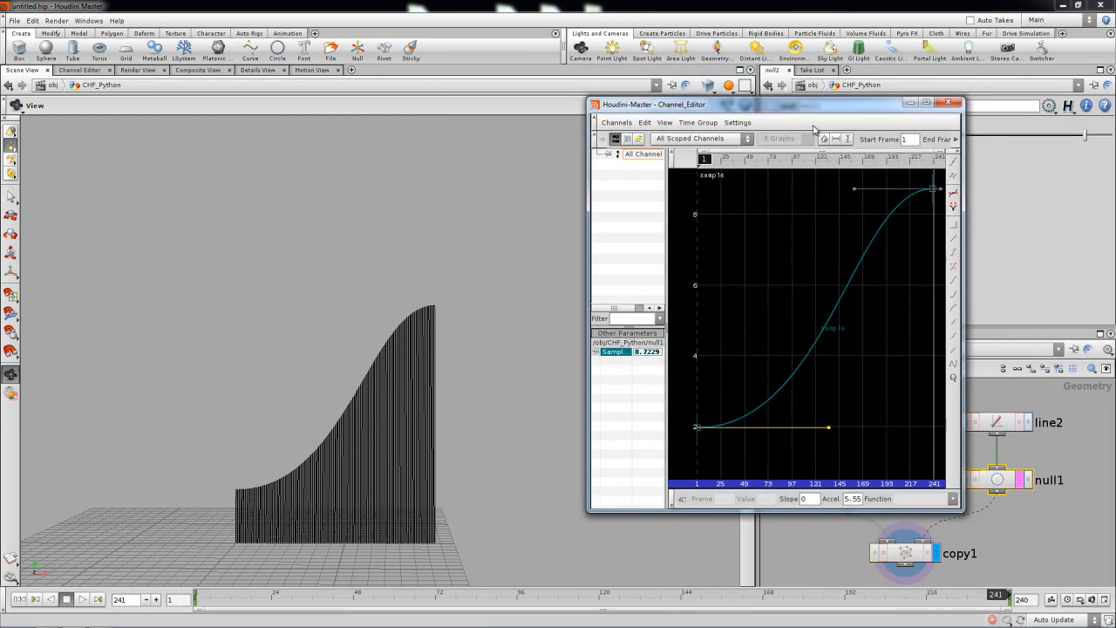
{"action": "mouse_move", "coordinate": [830, 426]}
{"action": "left_mouse_down"}
{"action": "mouse_move", "coordinate": [815, 336]}
{"action": "mouse_move", "coordinate": [767, 259]}
{"action": "mouse_move", "coordinate": [777, 302]}
{"action": "mouse_move", "coordinate": [774, 290]}
{"action": "mouse_move", "coordinate": [813, 325]}
{"action": "mouse_move", "coordinate": [803, 395]}
{"action": "mouse_move", "coordinate": [816, 416]}
{"action": "left_mouse_up"}
{"action": "left_click", "coordinate": [801, 274], "text": "alt"}
{"action": "left_click_drag", "start_coordinate": [731, 369], "coordinate": [737, 217]}
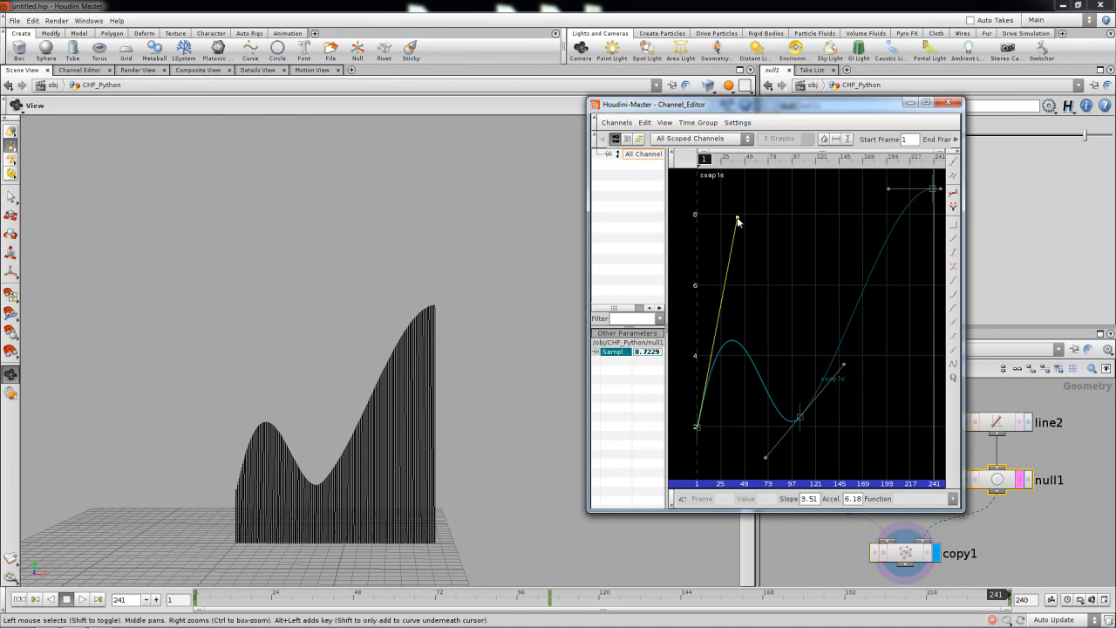
{"action": "left_click", "coordinate": [948, 103]}
Set line2's number of points to 50.
{"action": "middle_click_drag", "start_coordinate": [941, 496], "coordinate": [919, 469]}
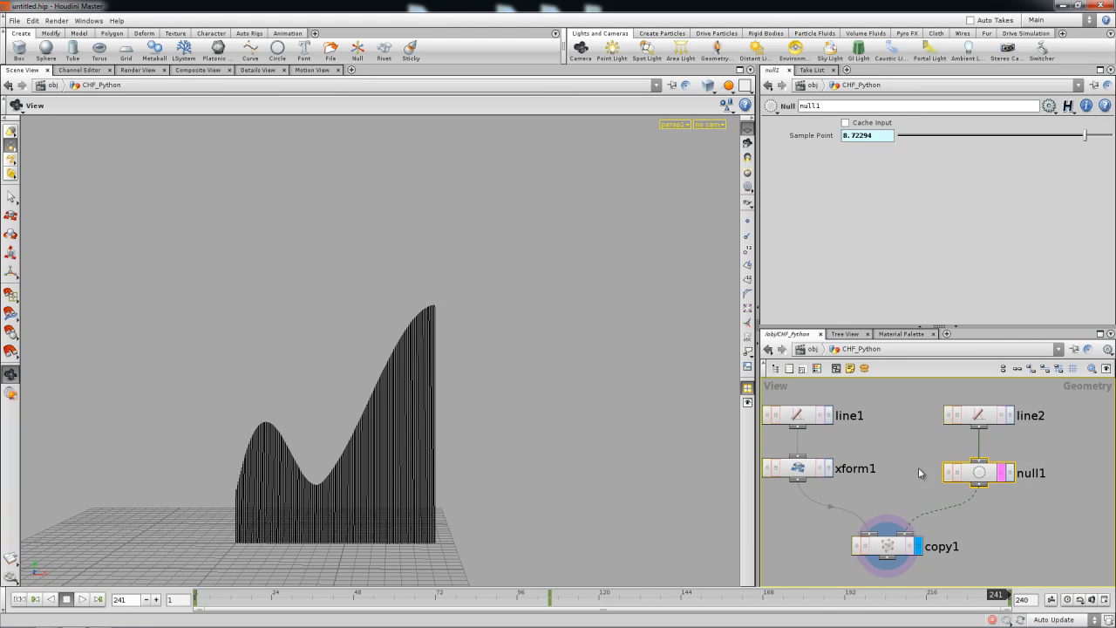
{"action": "left_click", "coordinate": [978, 416]}
{"action": "left_click", "coordinate": [872, 184]}
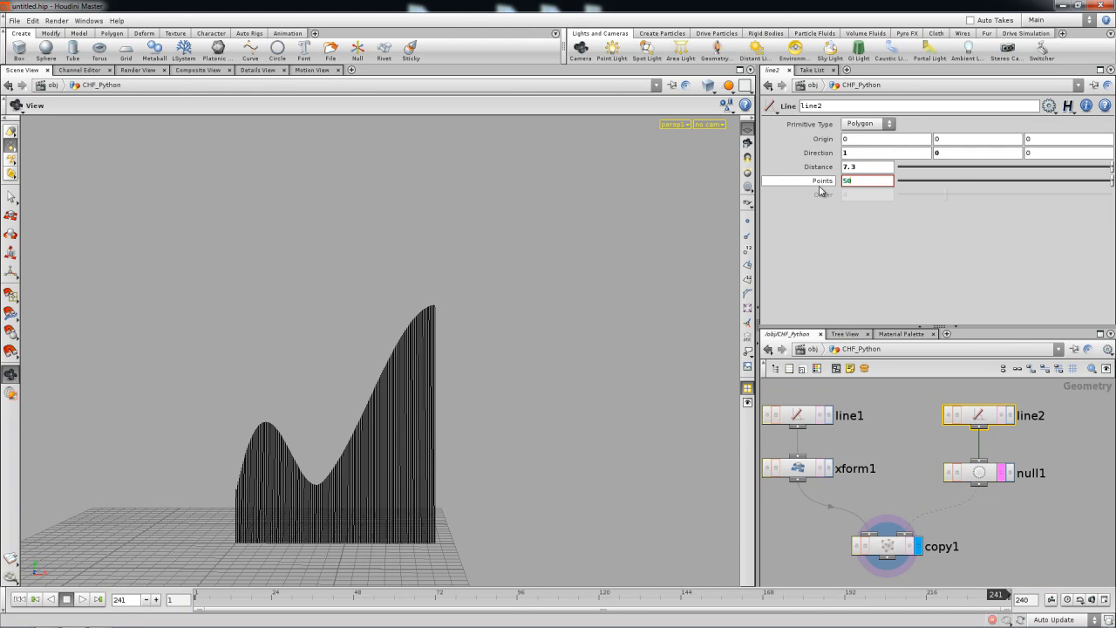
{"action": "type", "text": "50"}
{"action": "key", "text": "Return"}
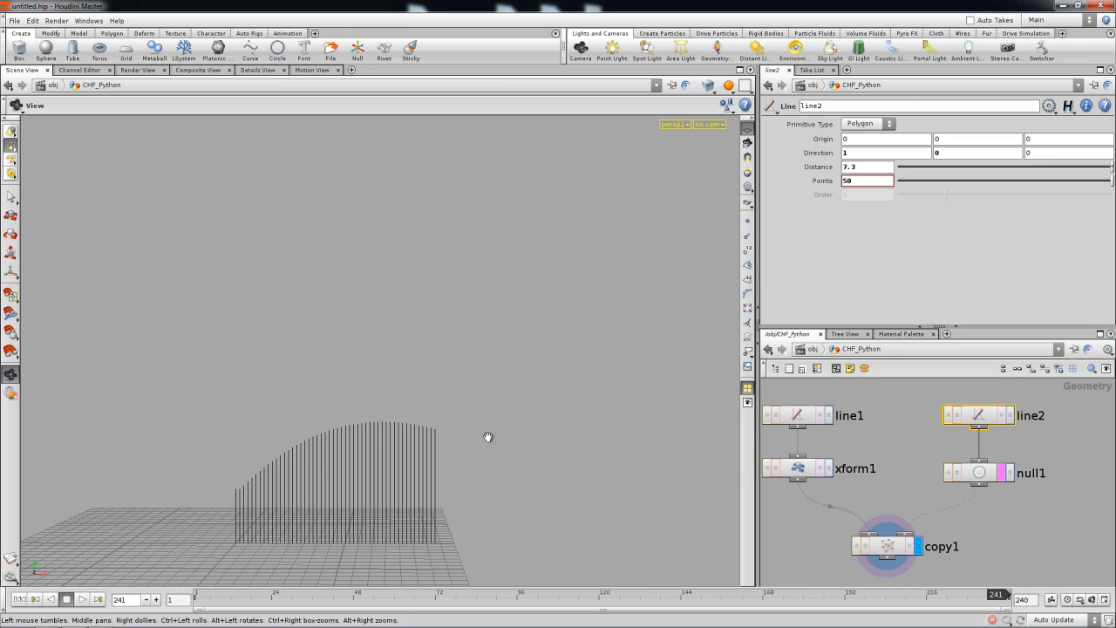
Open copy1's first stamp value in the expression editor and examine the $PT argument of its chf expression.
{"action": "middle_click_drag", "start_coordinate": [902, 489], "coordinate": [897, 466]}
{"action": "left_click", "coordinate": [892, 524]}
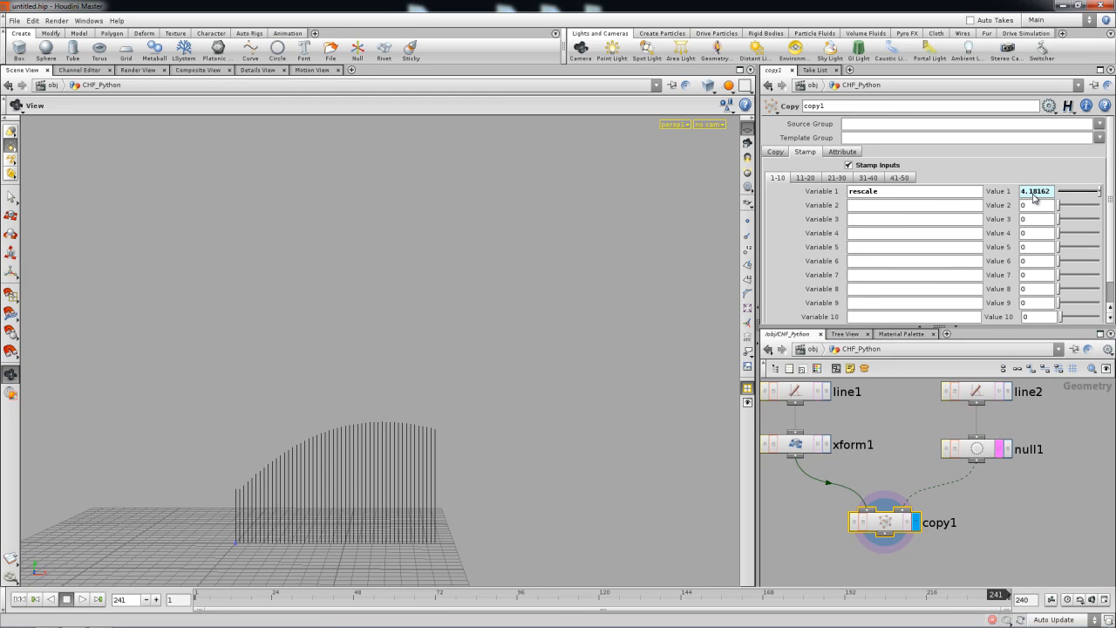
{"action": "key", "text": "alt+e"}
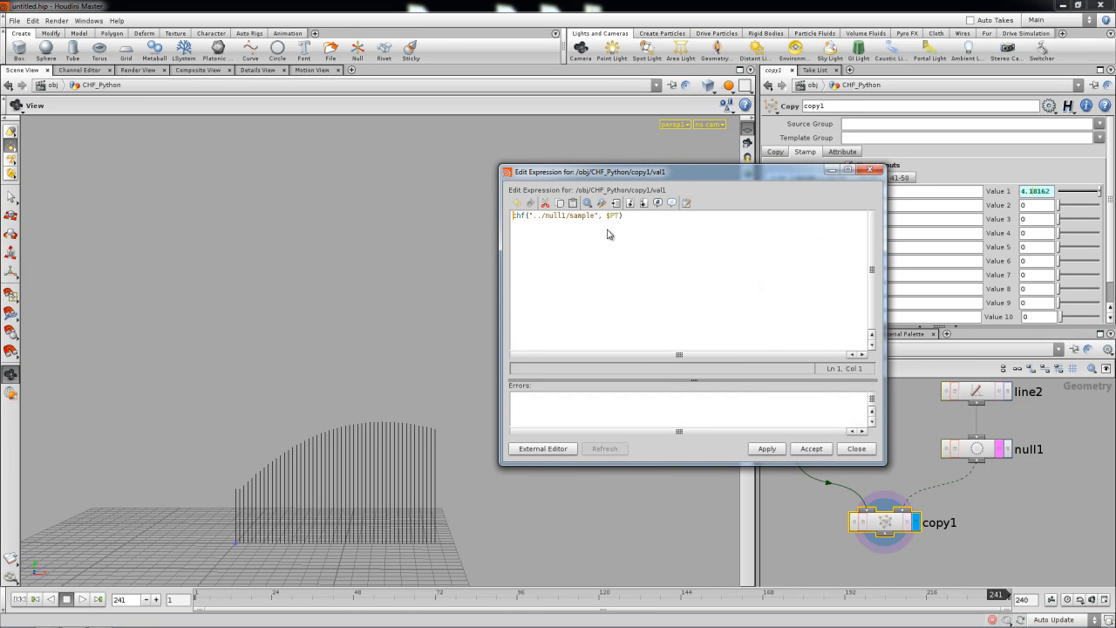
{"action": "left_click_drag", "start_coordinate": [607, 213], "coordinate": [617, 214]}
{"action": "left_click", "coordinate": [416, 301]}
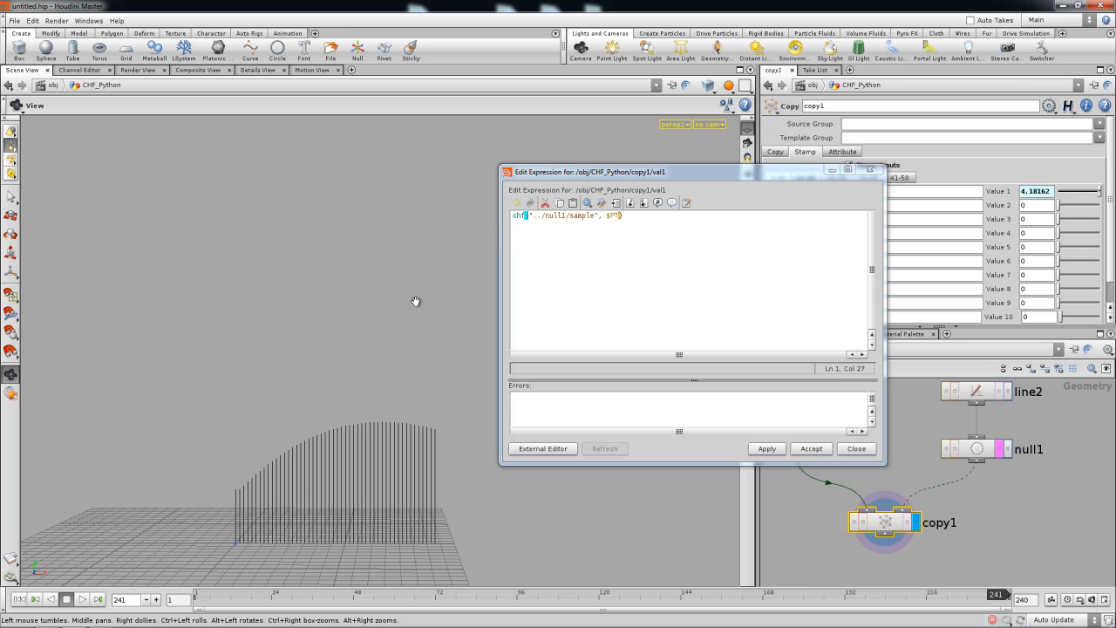
Look up the fit expression in the Textport with exhelp fit and review its old and new range arguments.
{"action": "key", "text": "alt+shift+t"}
{"action": "left_click", "coordinate": [464, 459]}
{"action": "type", "text": "e"}
{"action": "type", "text": "xhelp f"}
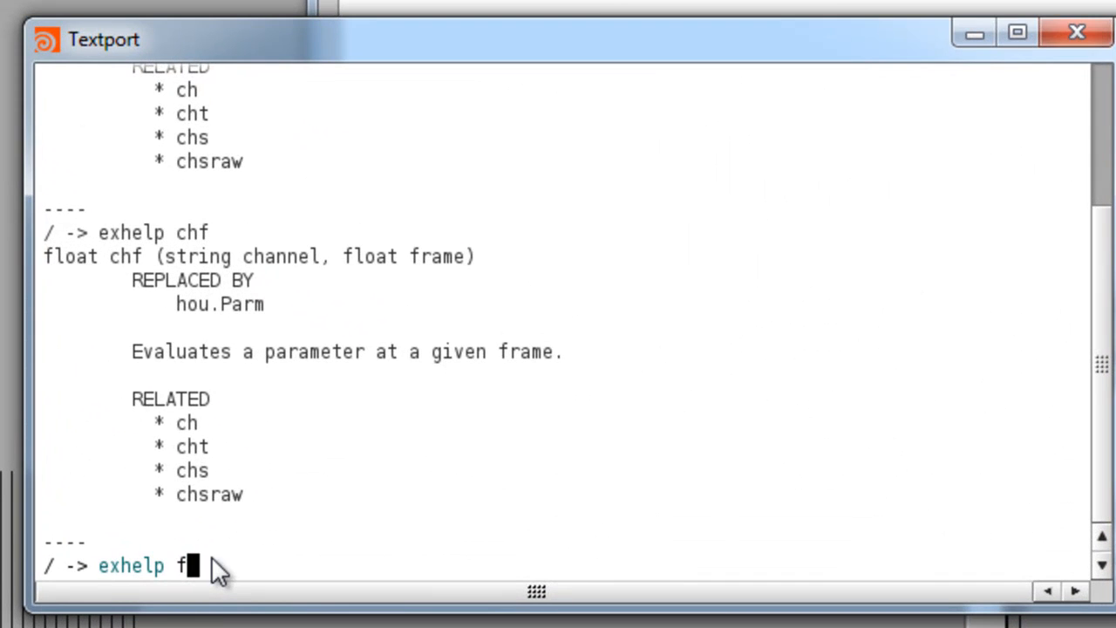
{"action": "type", "text": "it"}
{"action": "key", "text": "Return"}
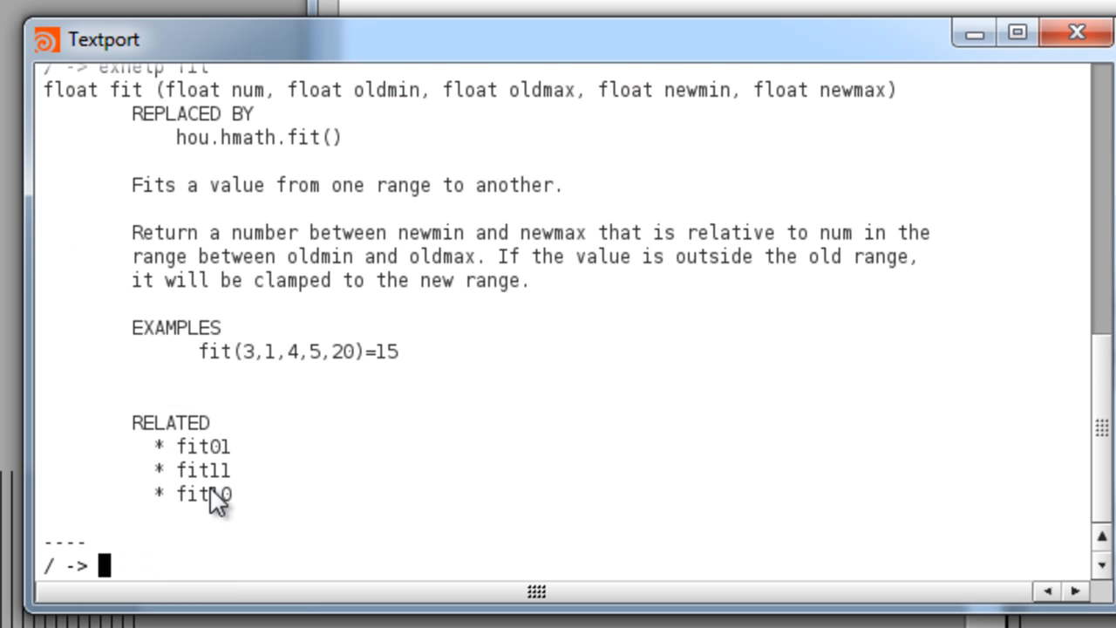
{"action": "left_click_drag", "start_coordinate": [162, 90], "coordinate": [400, 95]}
{"action": "left_click_drag", "start_coordinate": [475, 90], "coordinate": [698, 120]}
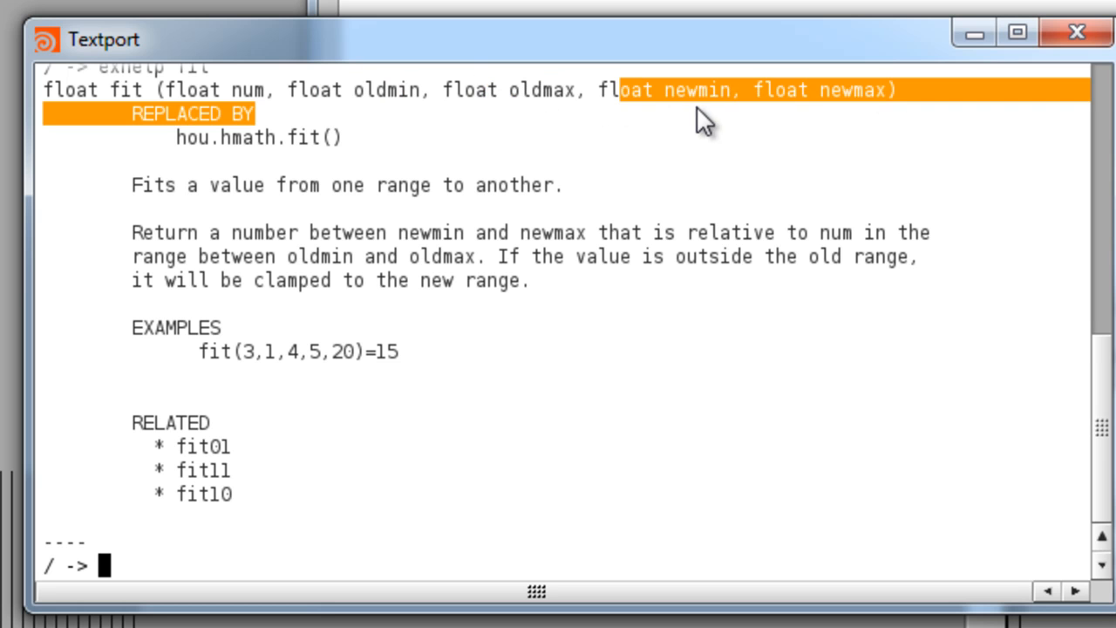
Review the fit help entry in the Textport, including its hou.hmath.fit() replacement, and close the Textport.
{"action": "middle_click", "coordinate": [847, 88]}
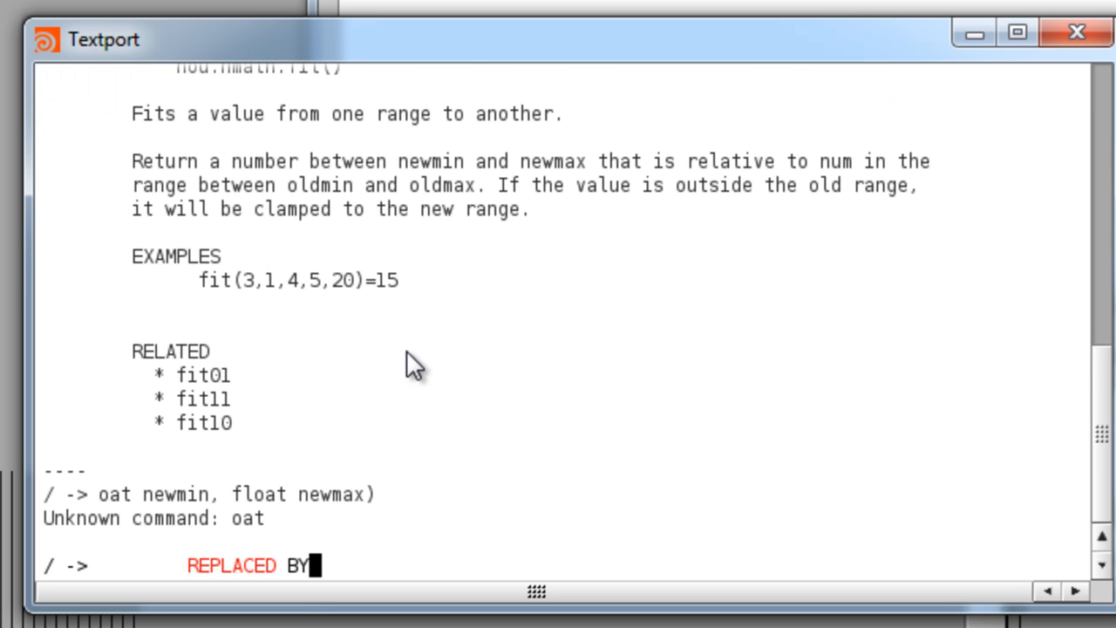
{"action": "scroll", "coordinate": [407, 350], "scroll_direction": "up", "scroll_amount": 5}
{"action": "scroll", "coordinate": [314, 397], "scroll_direction": "down", "scroll_amount": 5}
{"action": "scroll", "coordinate": [274, 311], "scroll_direction": "up", "scroll_amount": 3}
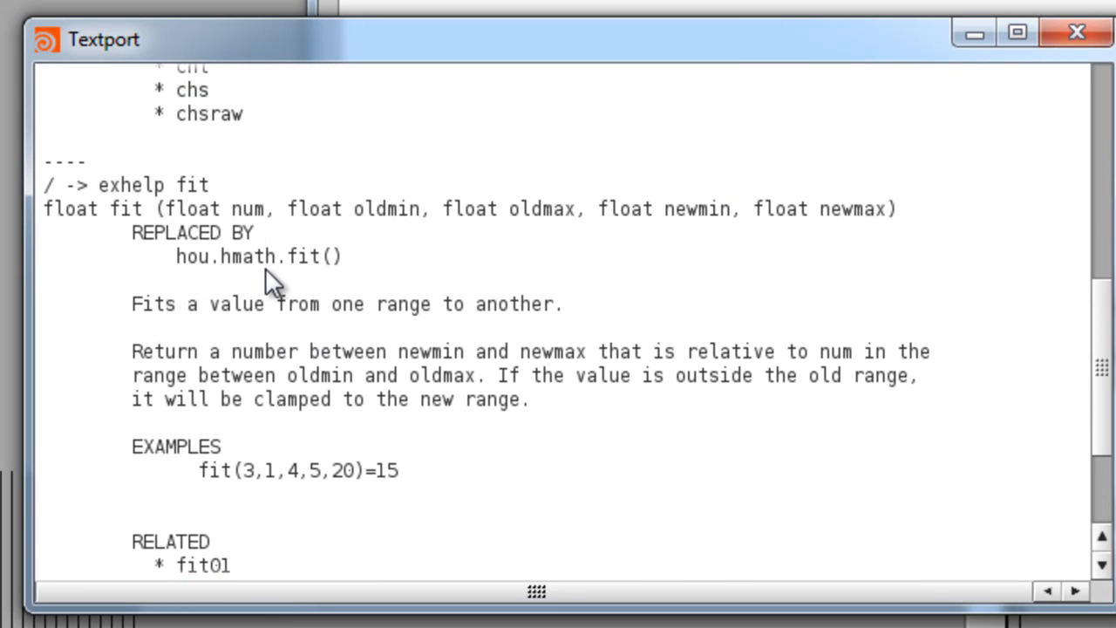
{"action": "left_click_drag", "start_coordinate": [177, 263], "coordinate": [349, 254]}
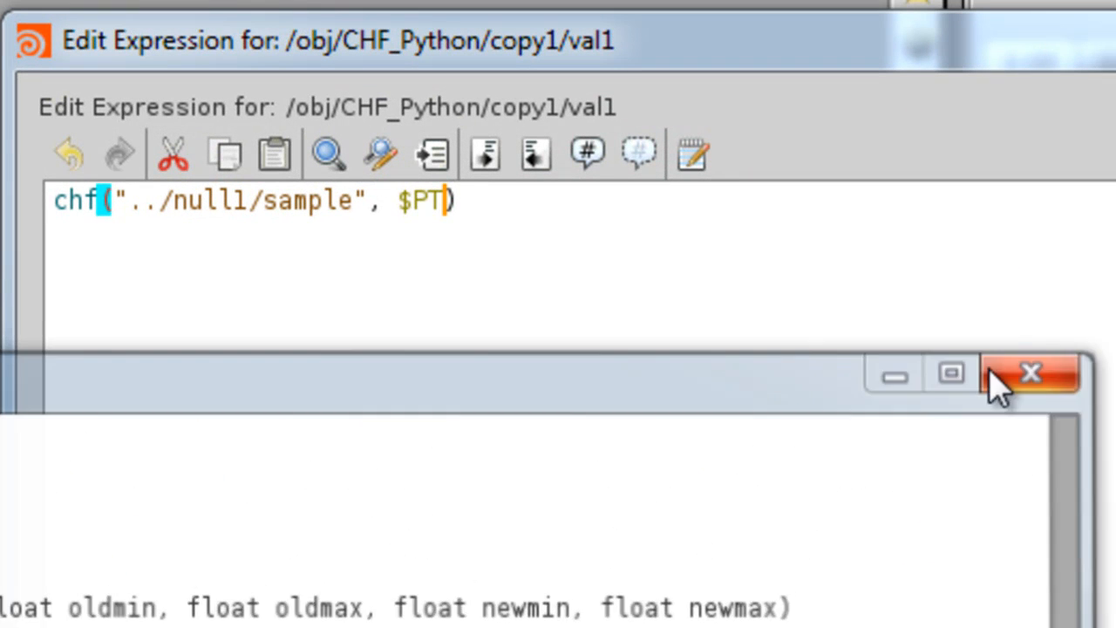
{"action": "left_click", "coordinate": [1025, 341]}
Wrap the $PT argument of copy1's chf expression in a fit() function.
{"action": "left_click", "coordinate": [397, 213]}
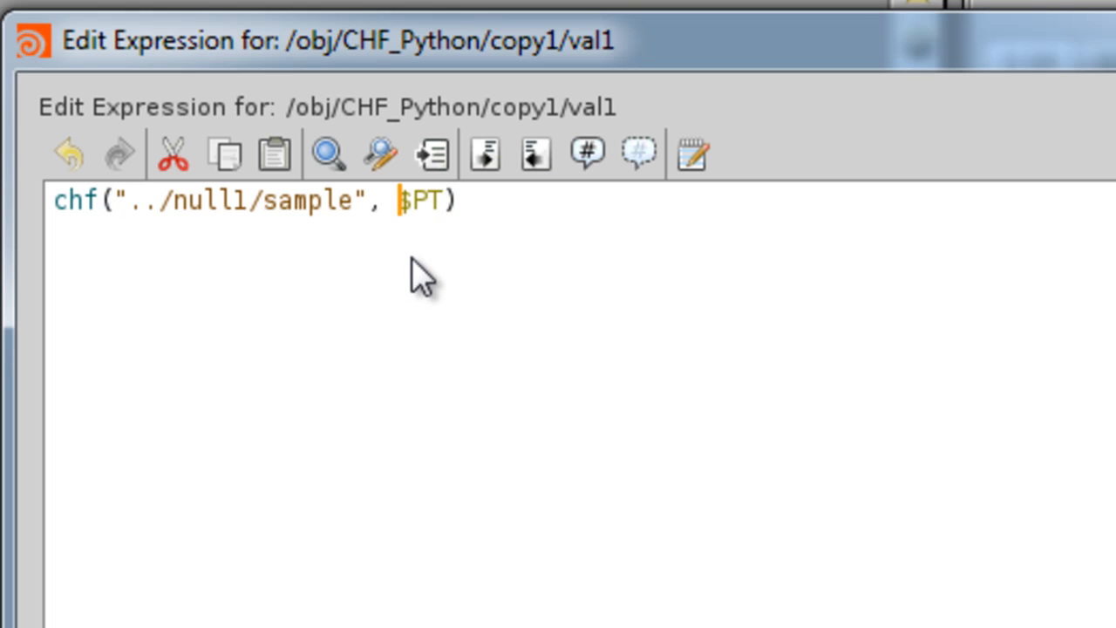
{"action": "type", "text": "fit("}
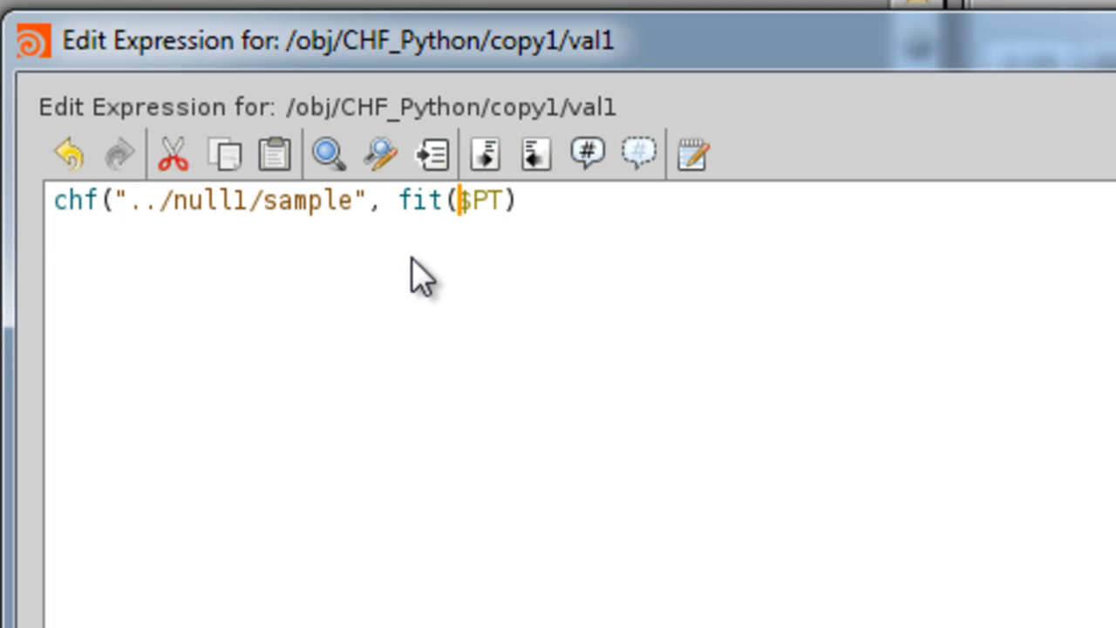
{"action": "left_click", "coordinate": [542, 203]}
{"action": "type", "text": ")"}
{"action": "key", "text": "Left"}
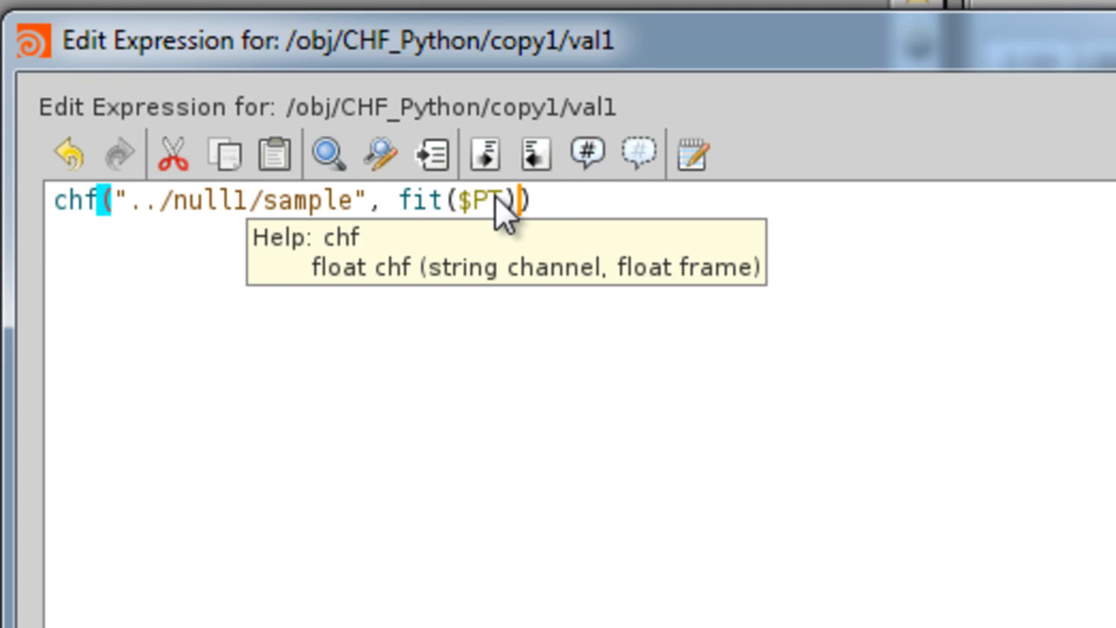
Enter the old range of the fit function as 0 to $NPT-1.
{"action": "left_click", "coordinate": [506, 202]}
{"action": "type", "text": ", 0"}
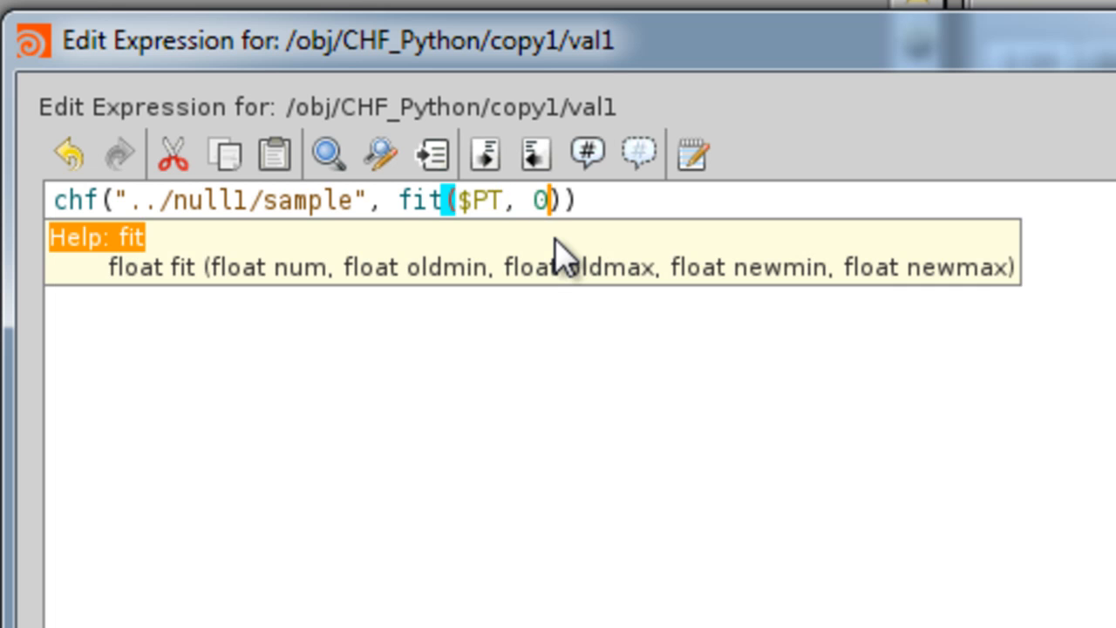
{"action": "type", "text": ","}
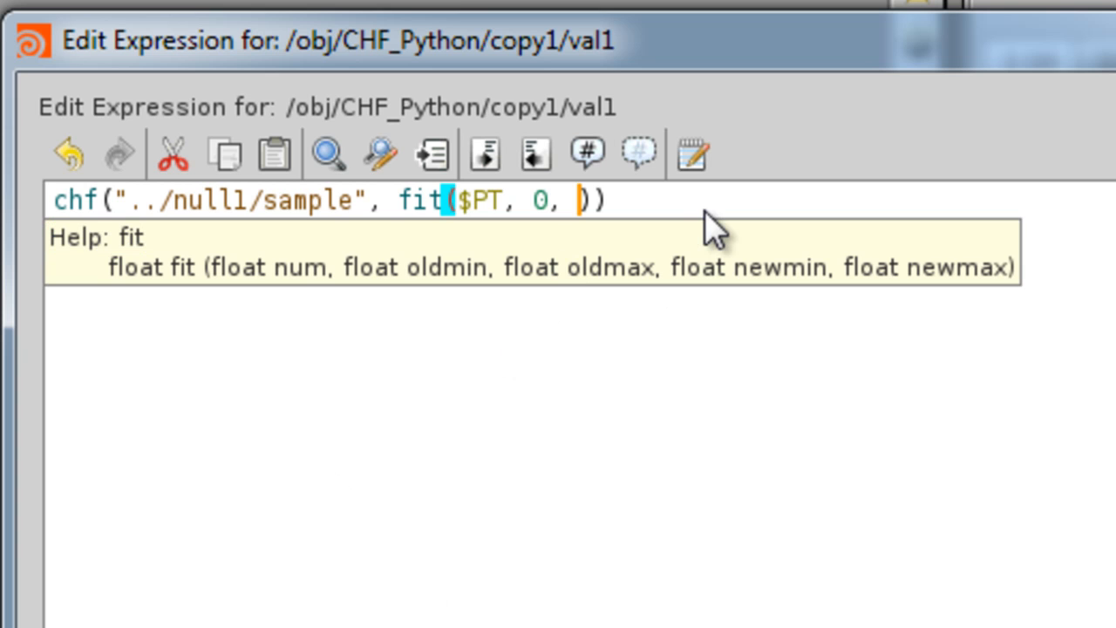
{"action": "type", "text": "$NPT"}
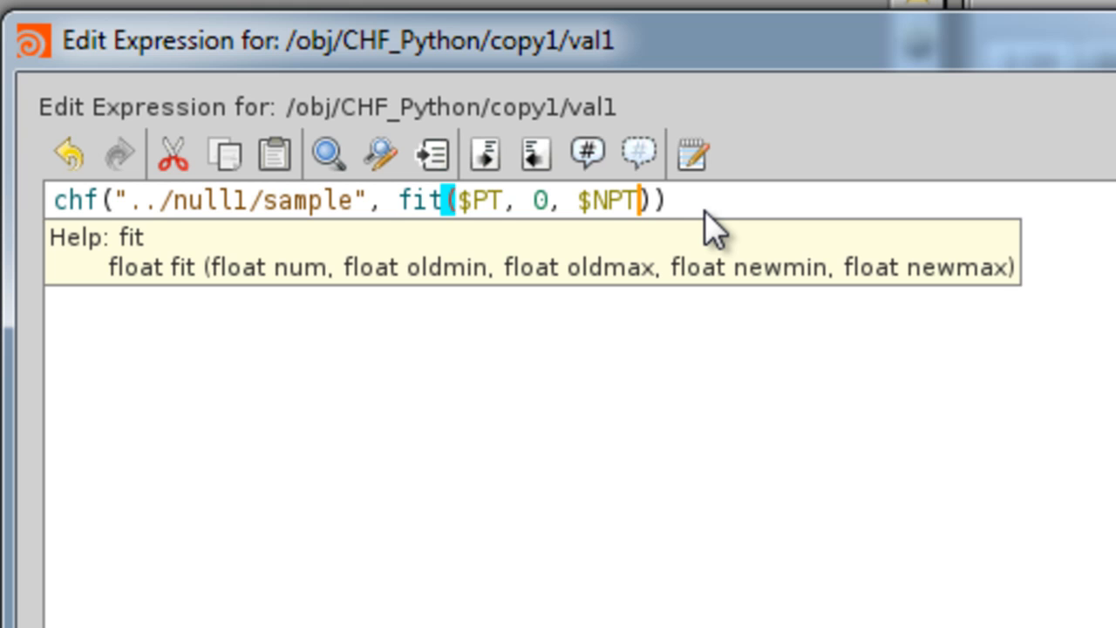
{"action": "type", "text": "-1"}
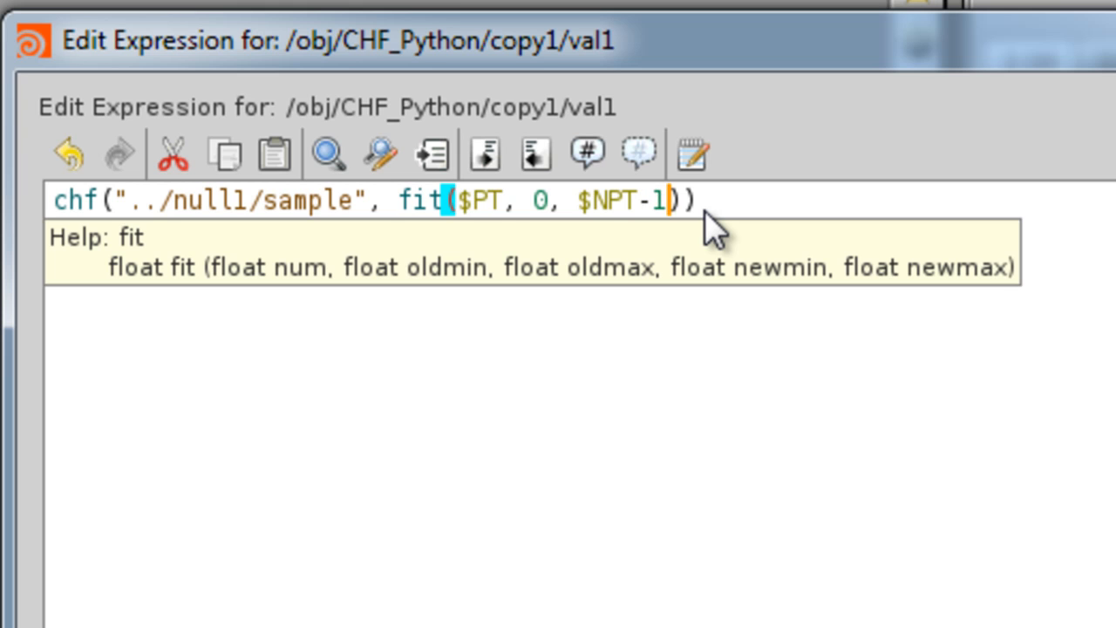
Enter the new range of the fit function as 0 to 240 and accept the expression.
{"action": "type", "text": ", 0, 240"}
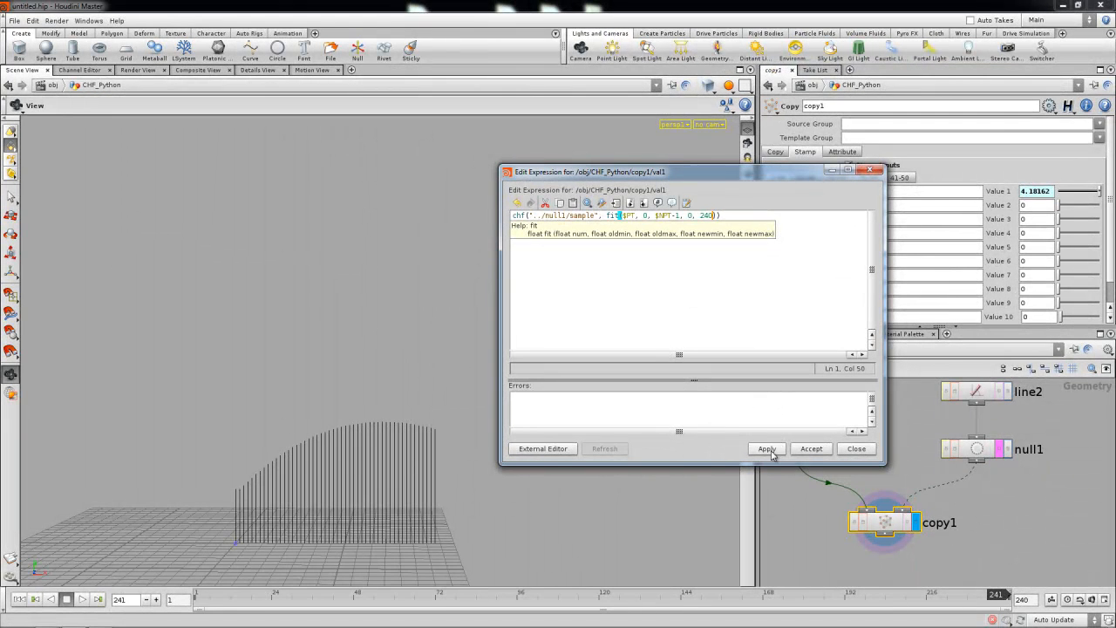
{"action": "left_click", "coordinate": [767, 449]}
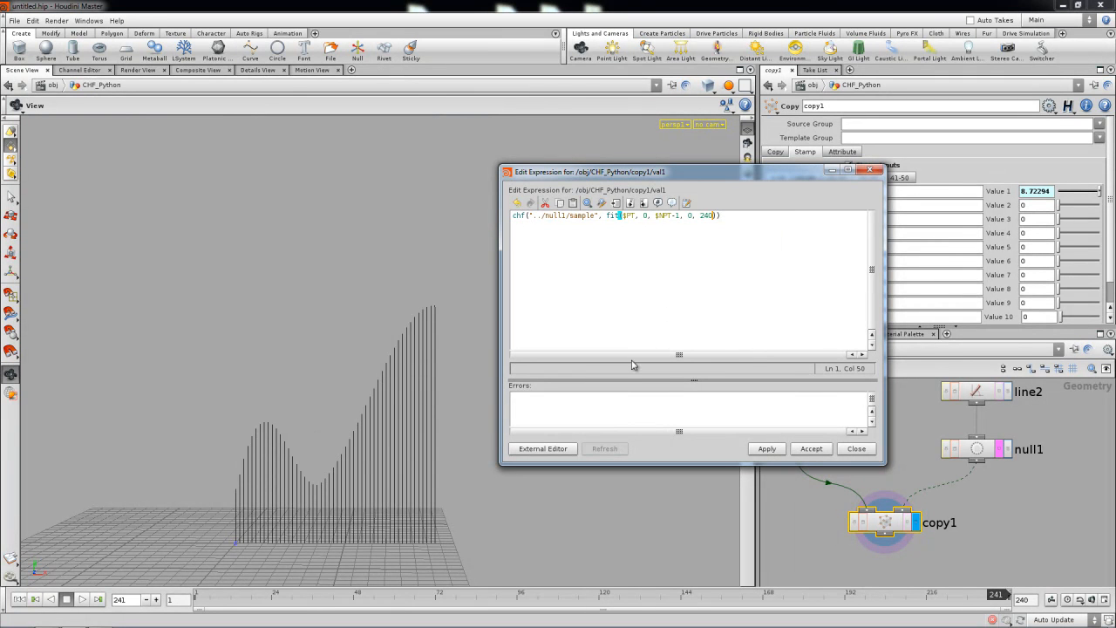
{"action": "left_click", "coordinate": [811, 449]}
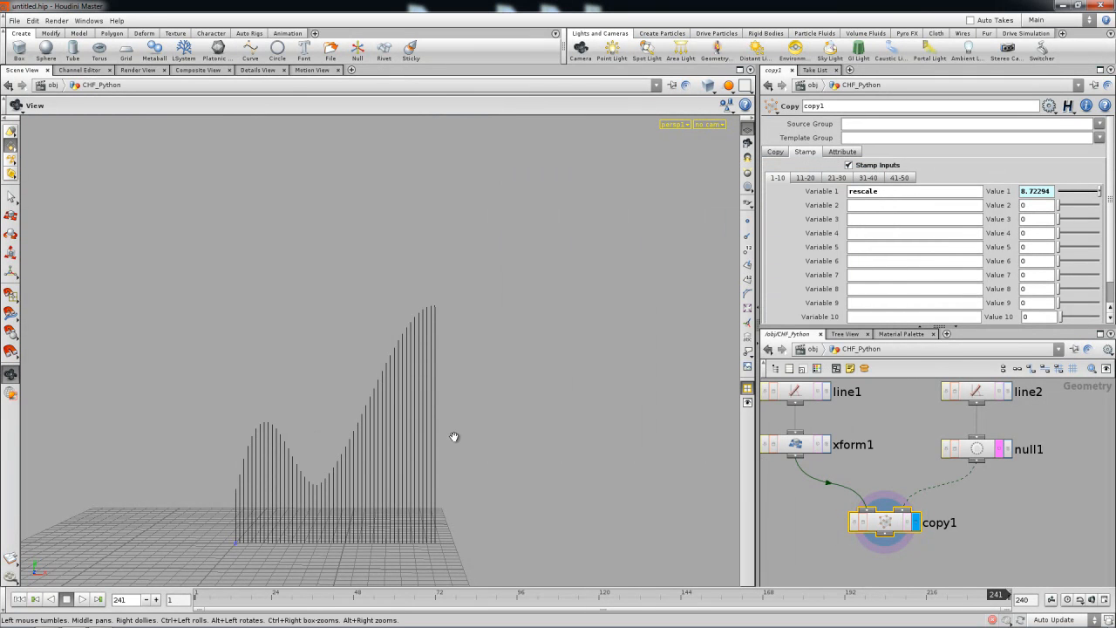
Open null1's sample curve in the Channel Editor and lower the first key's outgoing tangent to a slope of about -0.6.
{"action": "left_click_drag", "start_coordinate": [483, 423], "coordinate": [443, 436]}
{"action": "left_click_drag", "start_coordinate": [351, 462], "coordinate": [345, 471]}
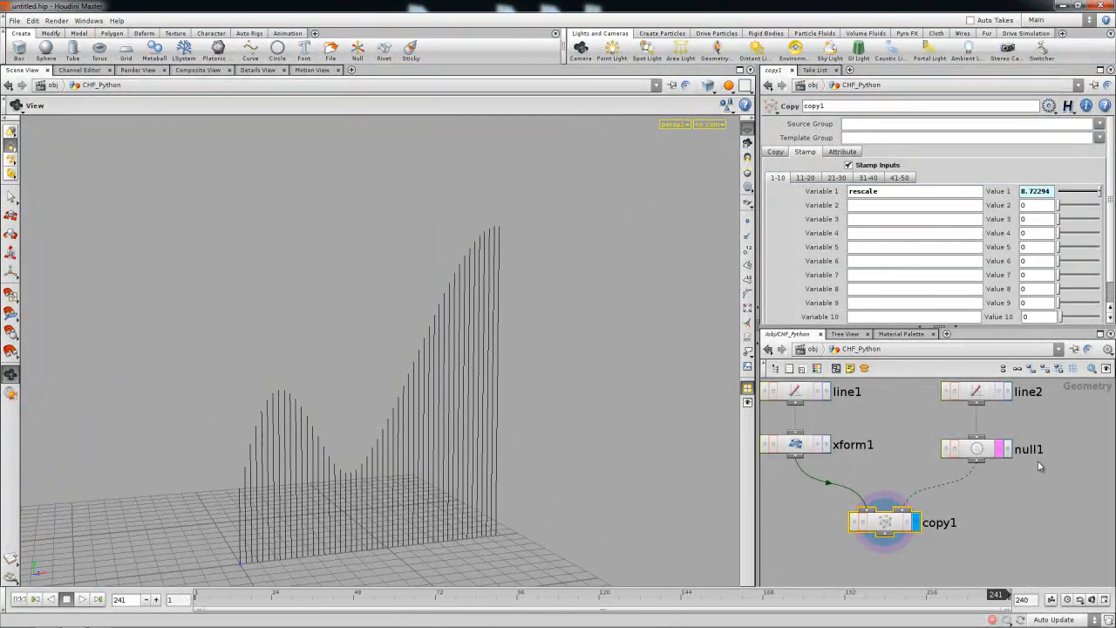
{"action": "left_click", "coordinate": [978, 449]}
{"action": "left_click", "coordinate": [815, 137], "text": "shift"}
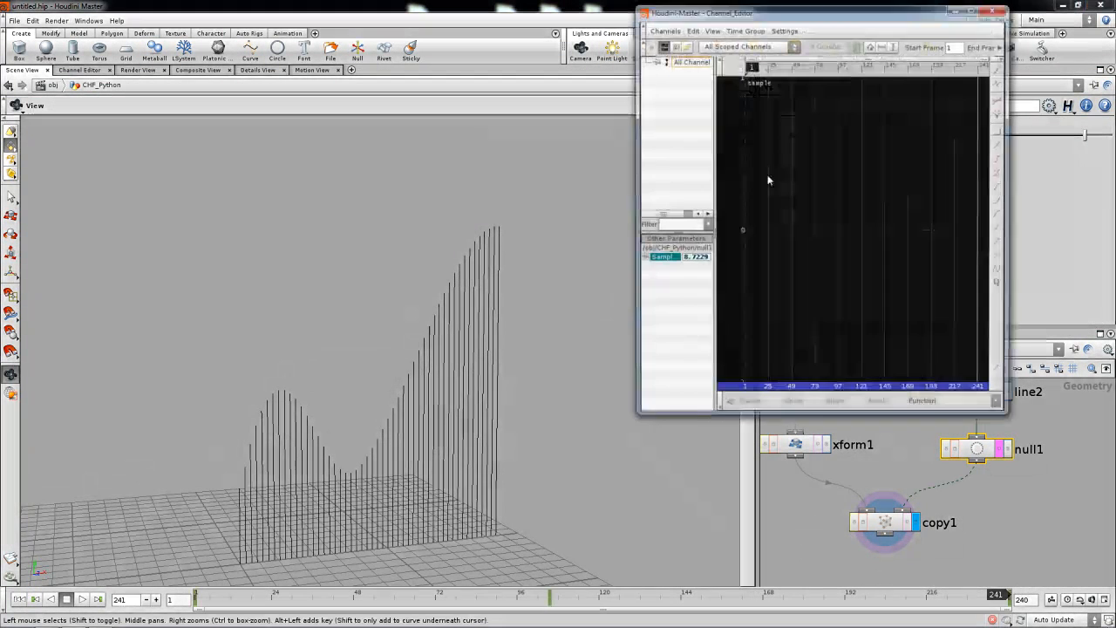
{"action": "key", "text": "h"}
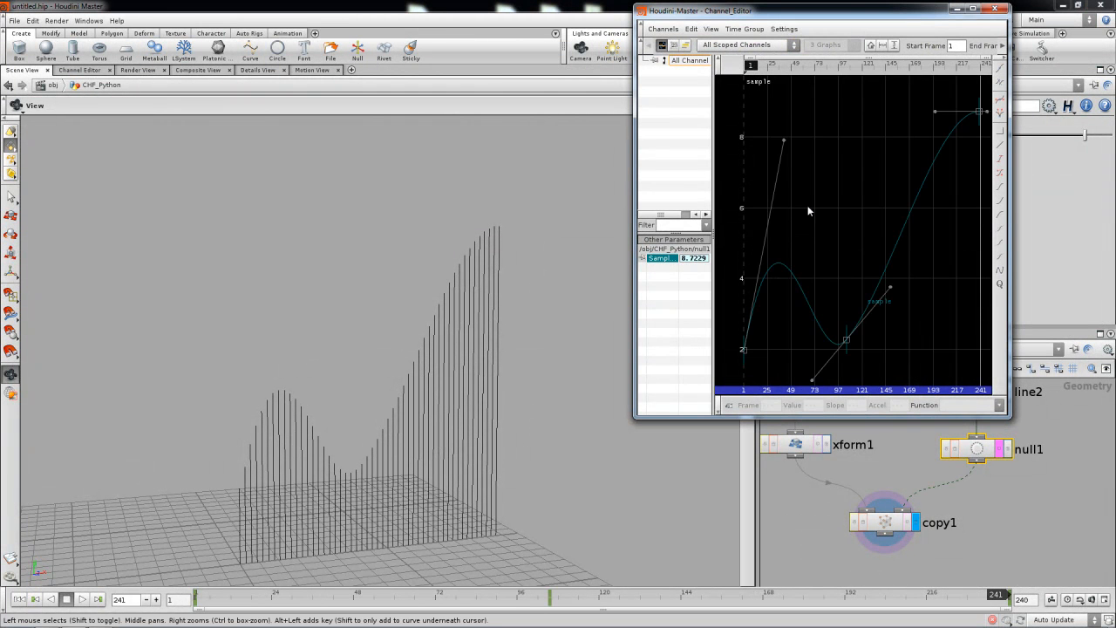
{"action": "middle_click_drag", "start_coordinate": [802, 273], "coordinate": [831, 220]}
{"action": "right_click_drag", "start_coordinate": [830, 220], "coordinate": [802, 290]}
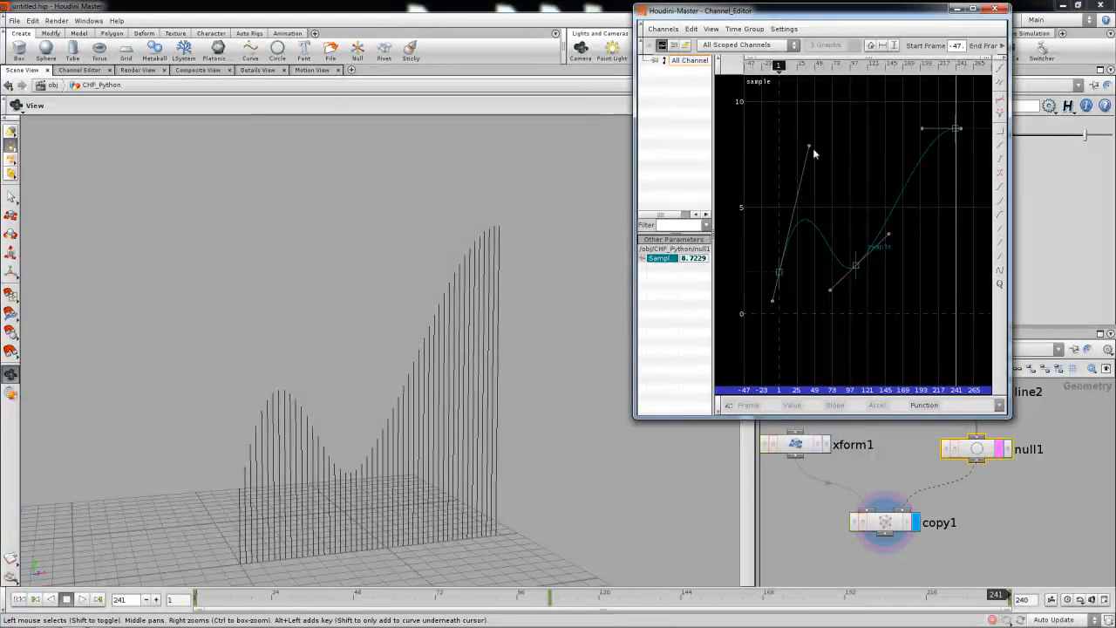
{"action": "left_click_drag", "start_coordinate": [810, 149], "coordinate": [843, 309]}
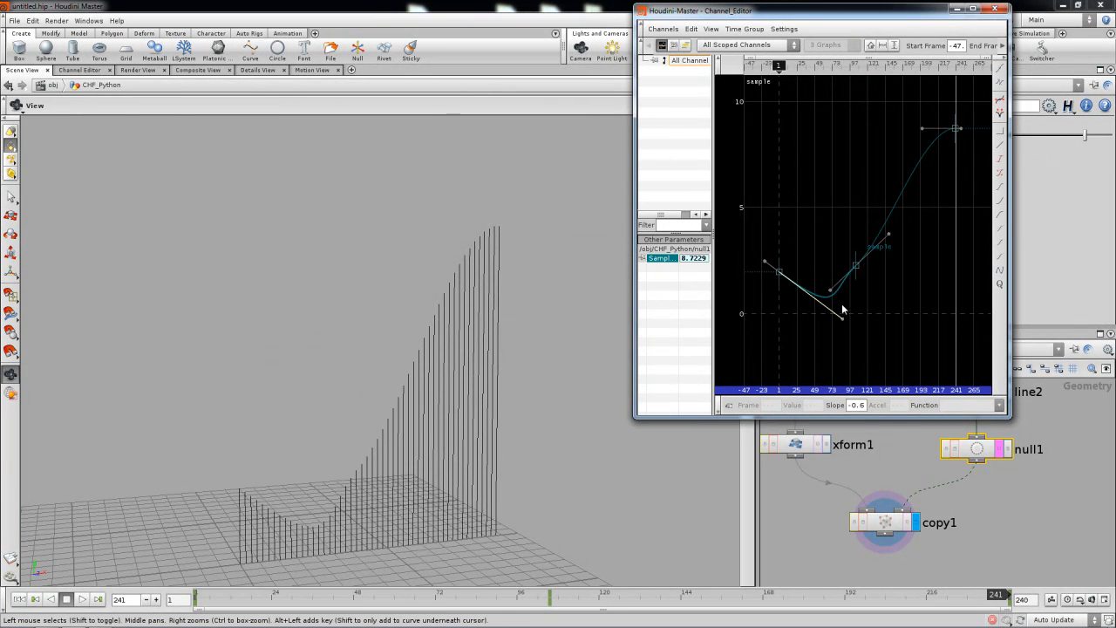
Raise the middle key to a value of about 8, set the first key's outgoing tangent slope to about 0.48, and close the Channel Editor.
{"action": "left_click_drag", "start_coordinate": [850, 272], "coordinate": [855, 139]}
{"action": "left_click_drag", "start_coordinate": [453, 297], "coordinate": [436, 328]}
{"action": "left_click_drag", "start_coordinate": [843, 315], "coordinate": [822, 252]}
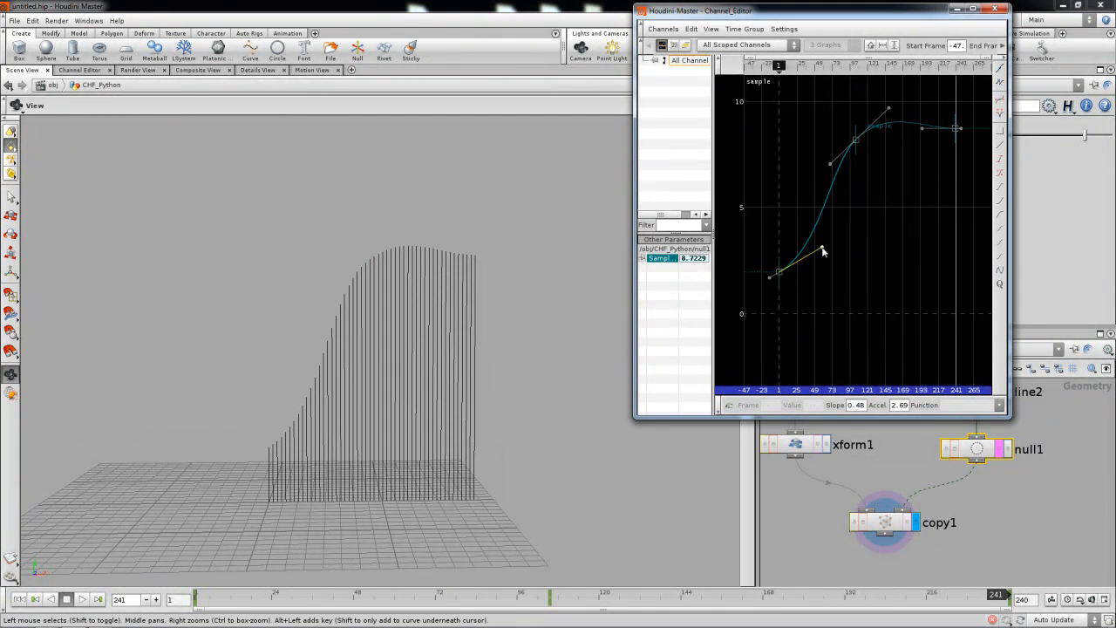
{"action": "left_click", "coordinate": [995, 8]}
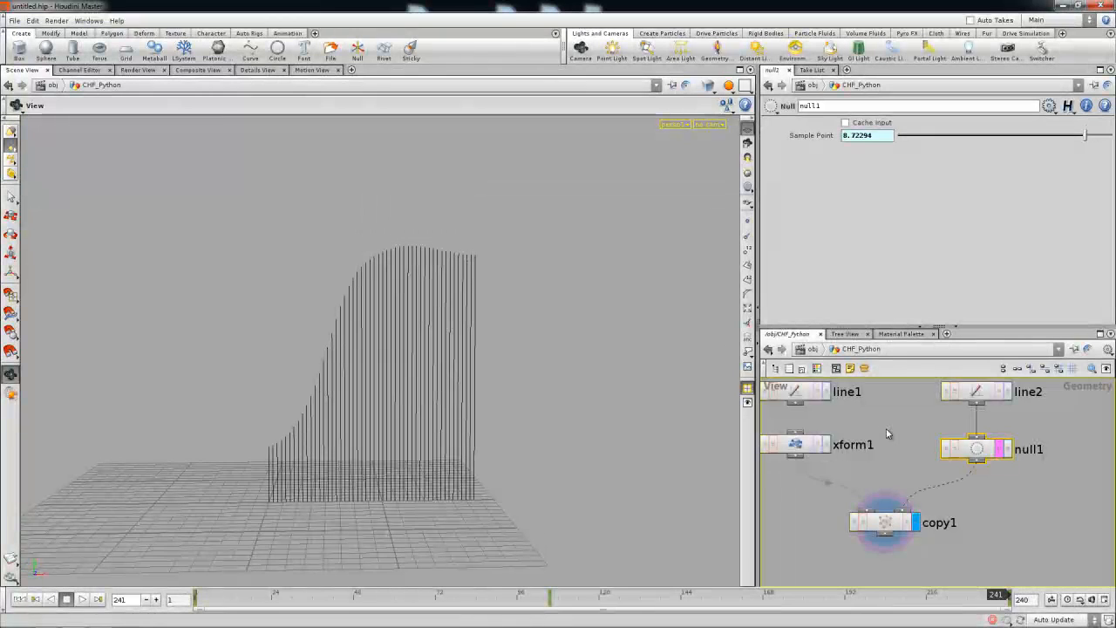
Move the line1 node aside in the network, between xform1's column and line2.
{"action": "middle_click_drag", "start_coordinate": [888, 433], "coordinate": [933, 470]}
{"action": "right_click_drag", "start_coordinate": [933, 470], "coordinate": [876, 463]}
{"action": "middle_click_drag", "start_coordinate": [849, 454], "coordinate": [856, 479]}
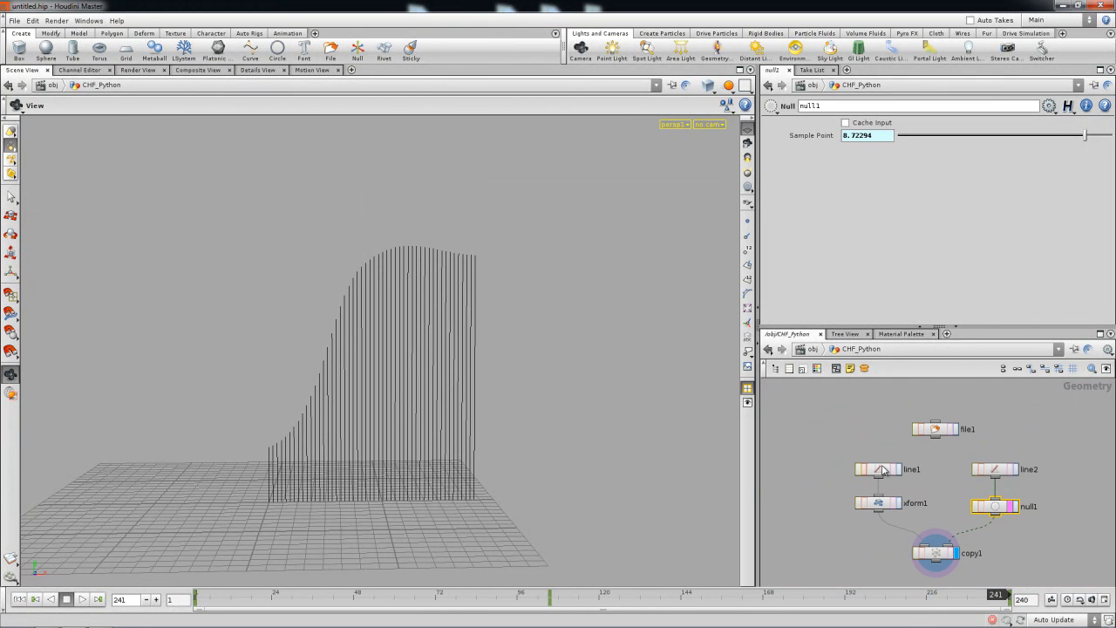
{"action": "left_click_drag", "start_coordinate": [912, 461], "coordinate": [946, 454]}
{"action": "key", "text": "Tab"}
{"action": "type", "text": "Tube"}
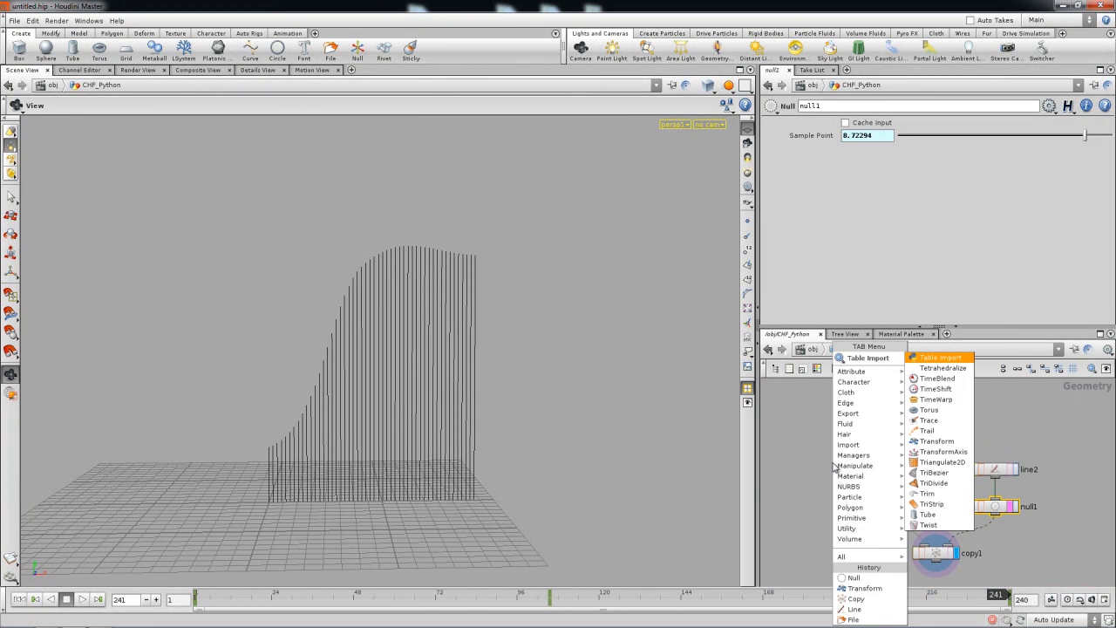
{"action": "key", "text": "Escape"}
Add a Box node above xform1 and connect it to xform1's input in place of line1.
{"action": "key", "text": "Tab"}
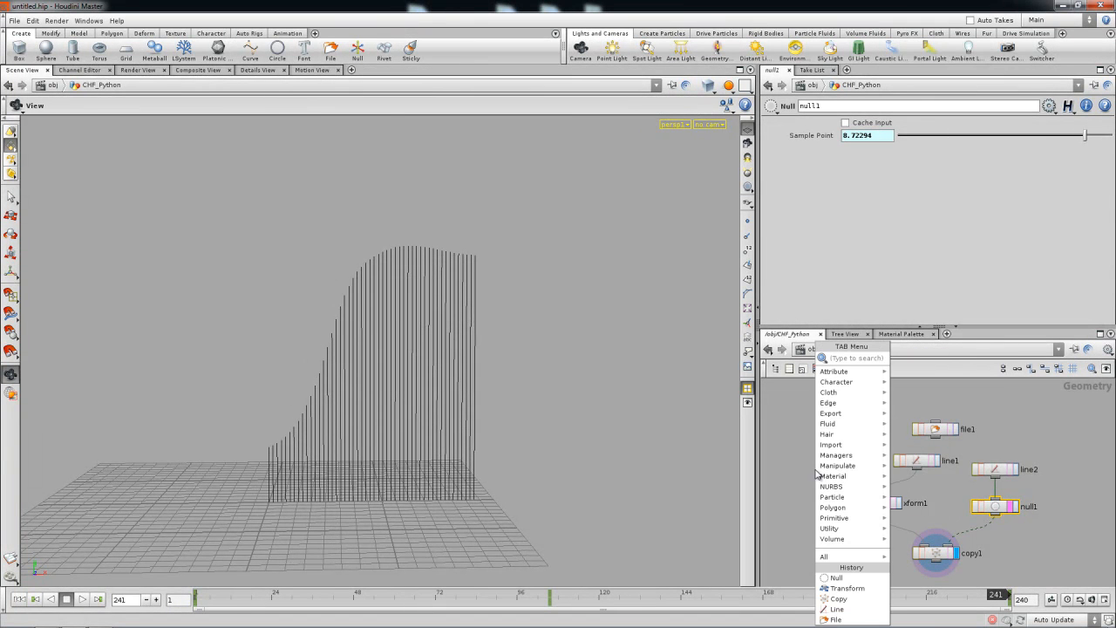
{"action": "type", "text": "bo"}
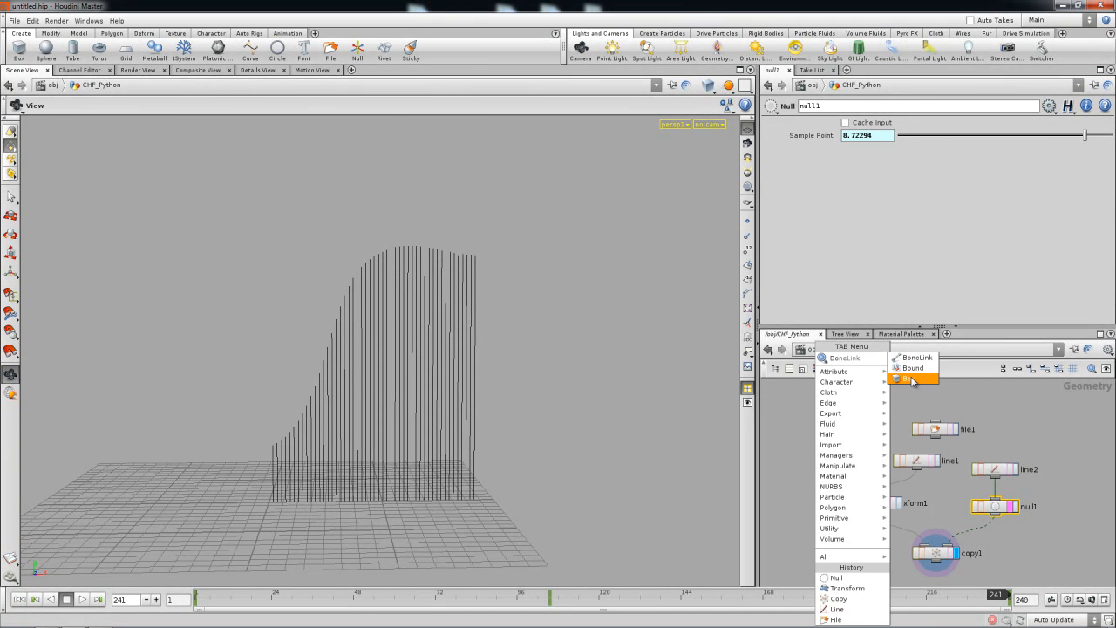
{"action": "left_click", "coordinate": [912, 380]}
{"action": "left_click", "coordinate": [846, 447]}
{"action": "left_click", "coordinate": [870, 493]}
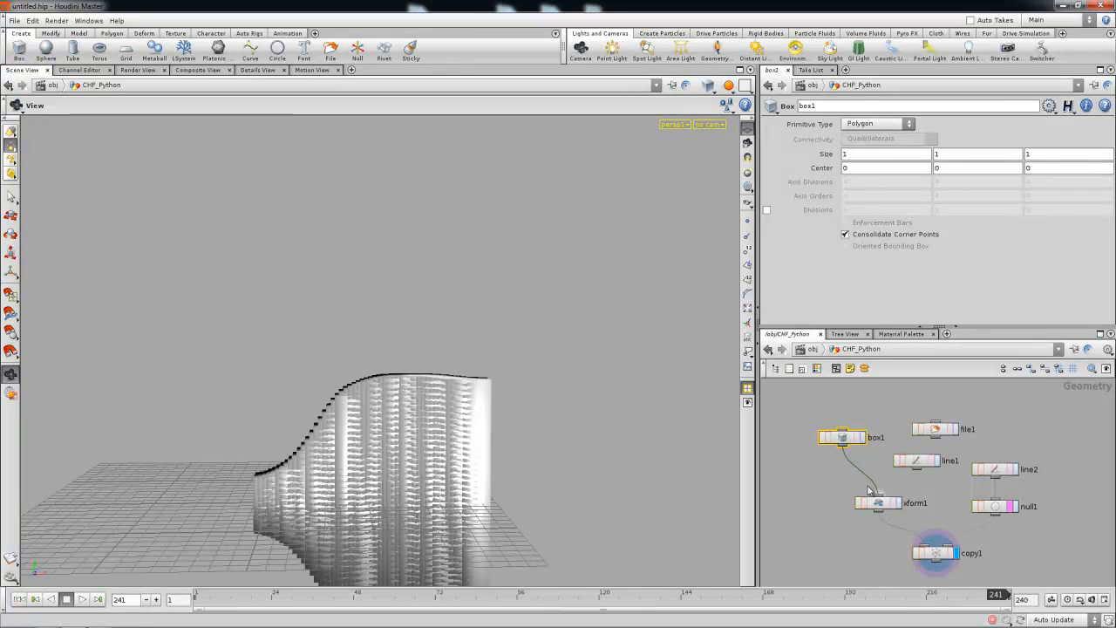
{"action": "left_click_drag", "start_coordinate": [841, 438], "coordinate": [846, 449]}
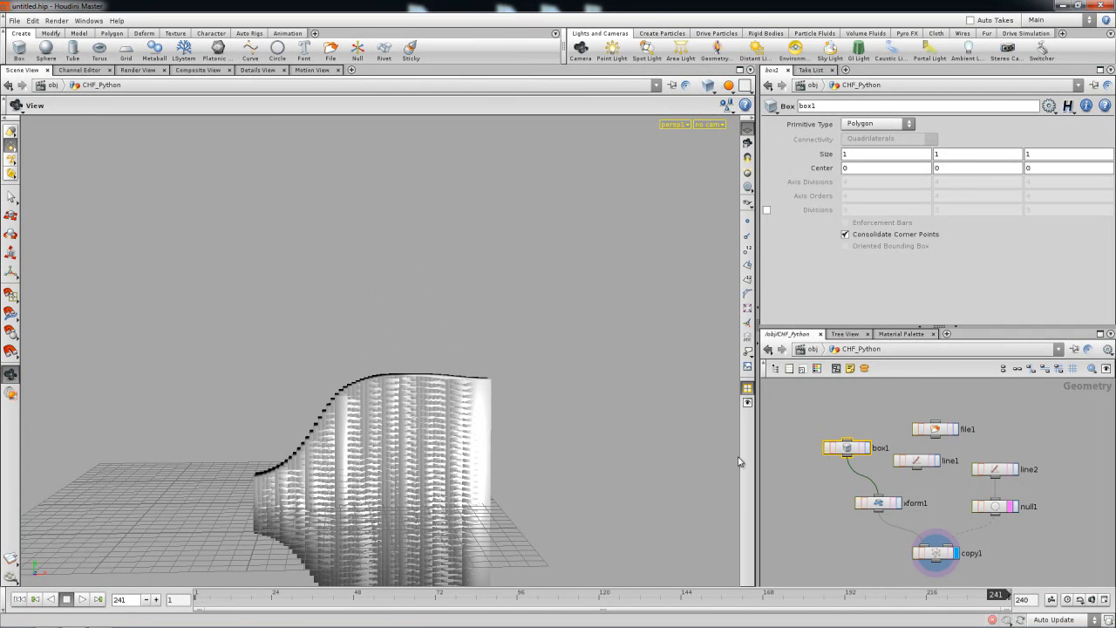
{"action": "left_click_drag", "start_coordinate": [526, 459], "coordinate": [611, 471]}
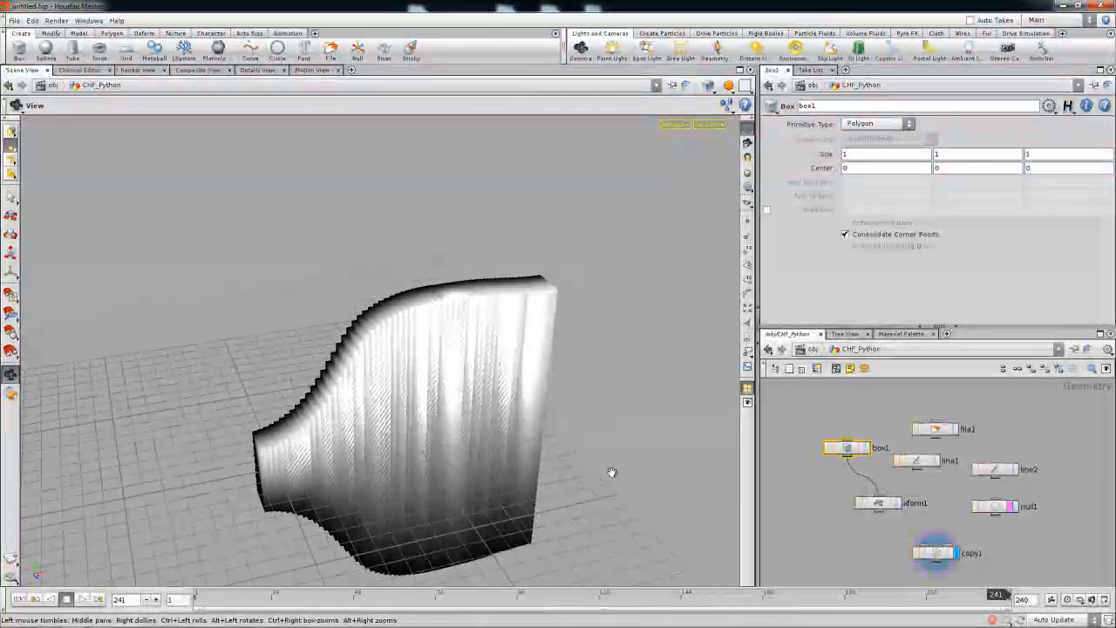